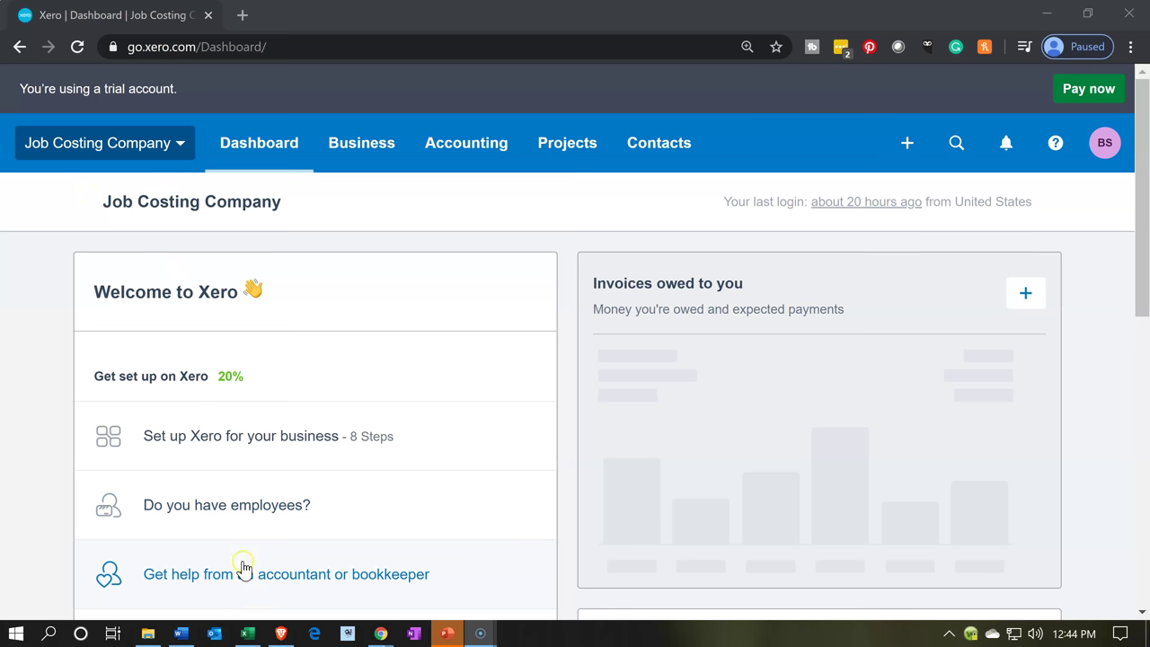
# Switch to the Excel job cost workbook and examine the accounts in the 1/12 direct labor journal entry against the 1/7 entry.
pyautogui.click(247, 634)
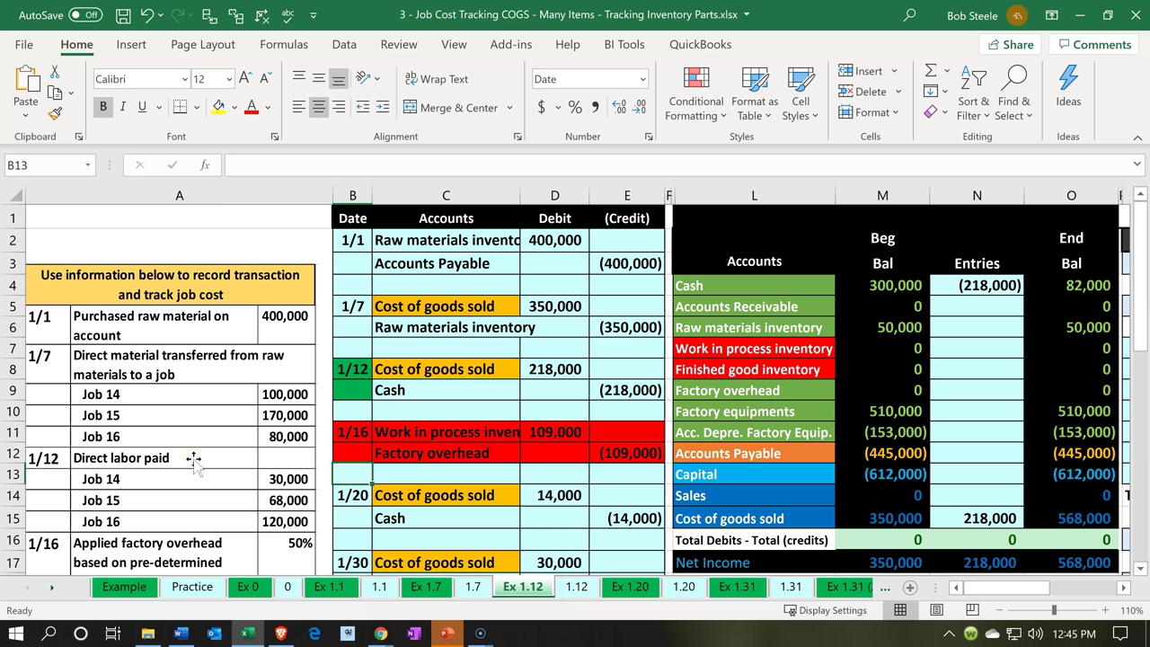
pyautogui.click(415, 368)
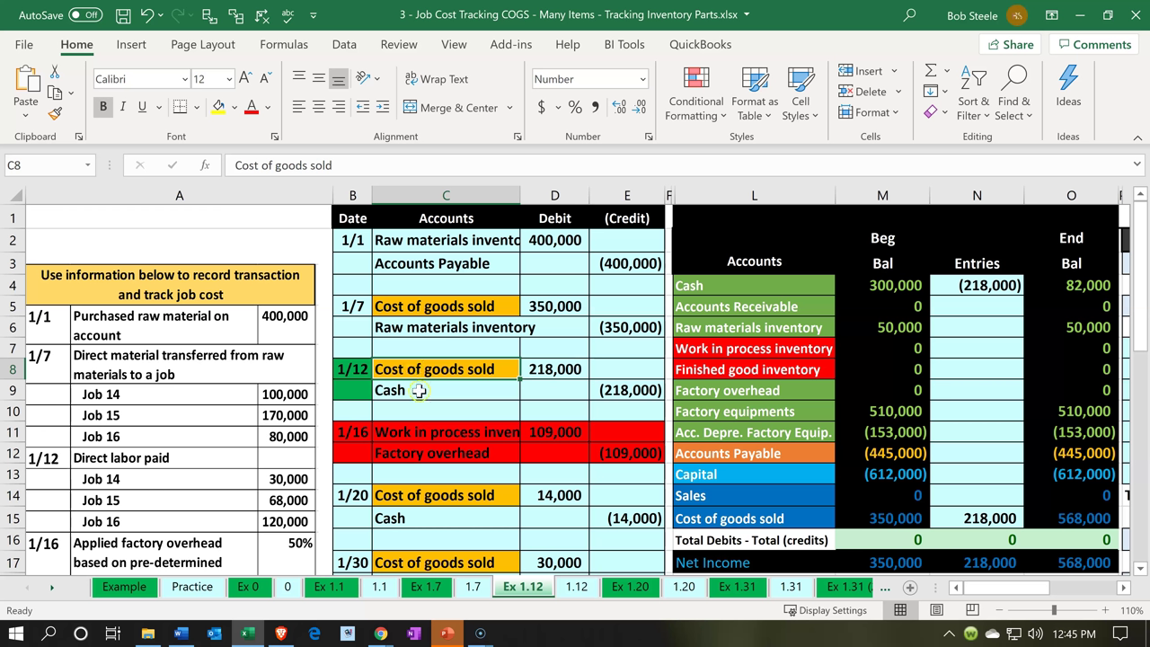
pyautogui.click(419, 390)
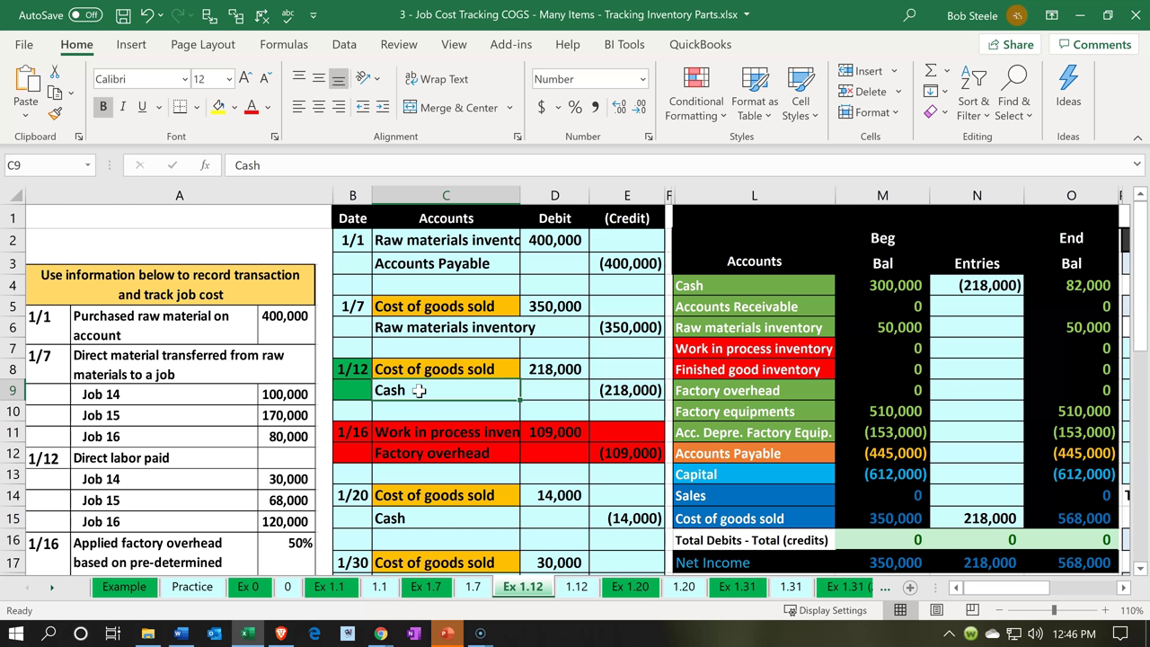
pyautogui.press('Up')
pyautogui.press('Up')
pyautogui.press('Up')
pyautogui.press('Up')
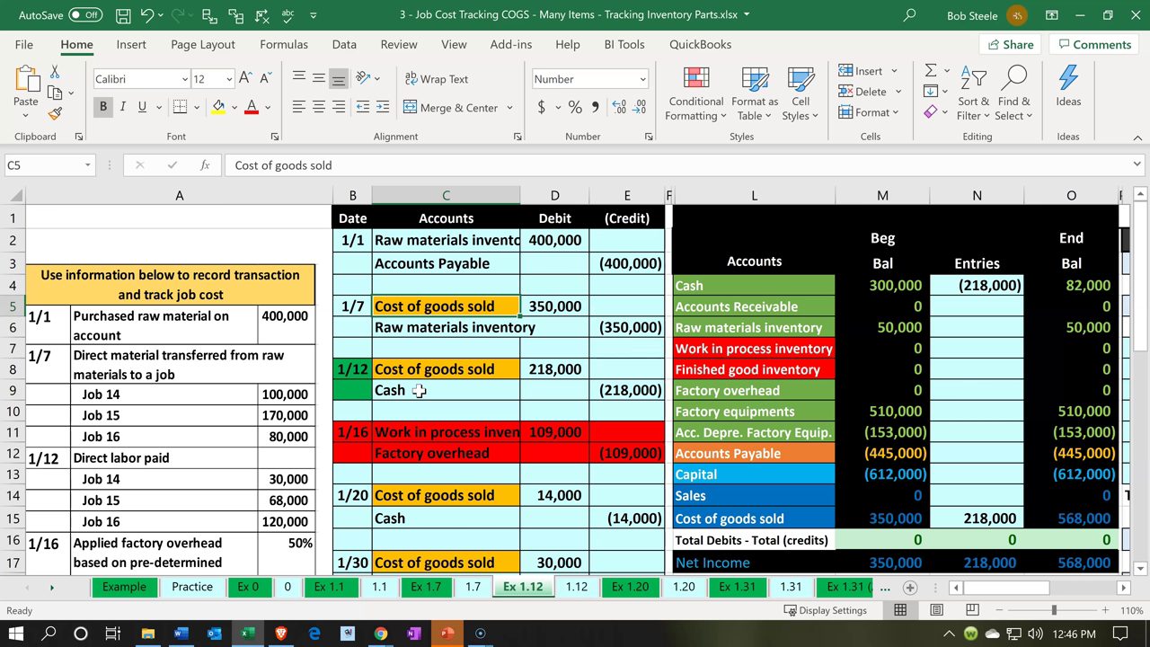
pyautogui.press('Down')
pyautogui.press('Down')
pyautogui.press('Down')
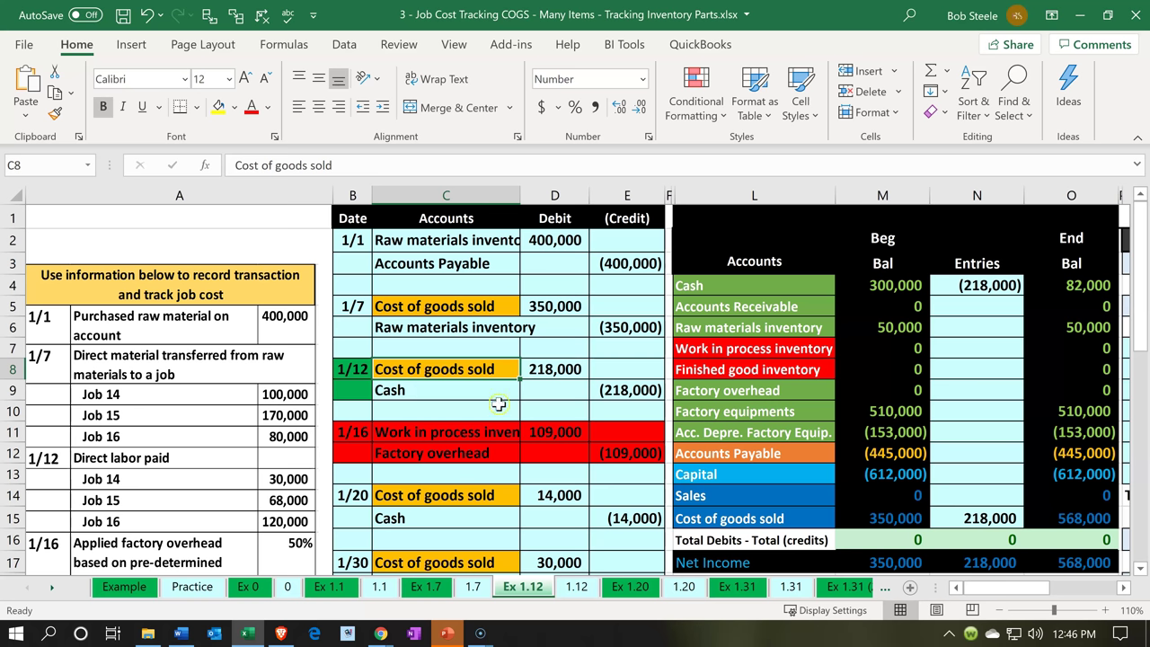
# Inspect the formulas behind the debit and credit amounts of the 1/12 journal entry.
pyautogui.click(533, 376)
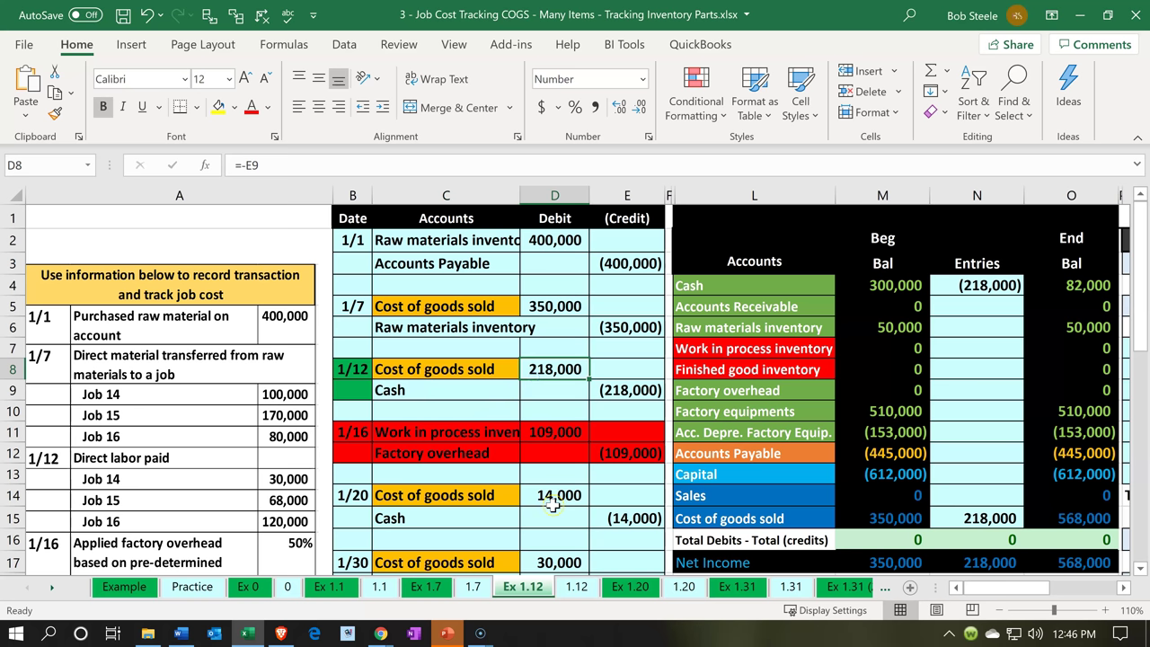
pyautogui.press('Down')
pyautogui.press('Right')
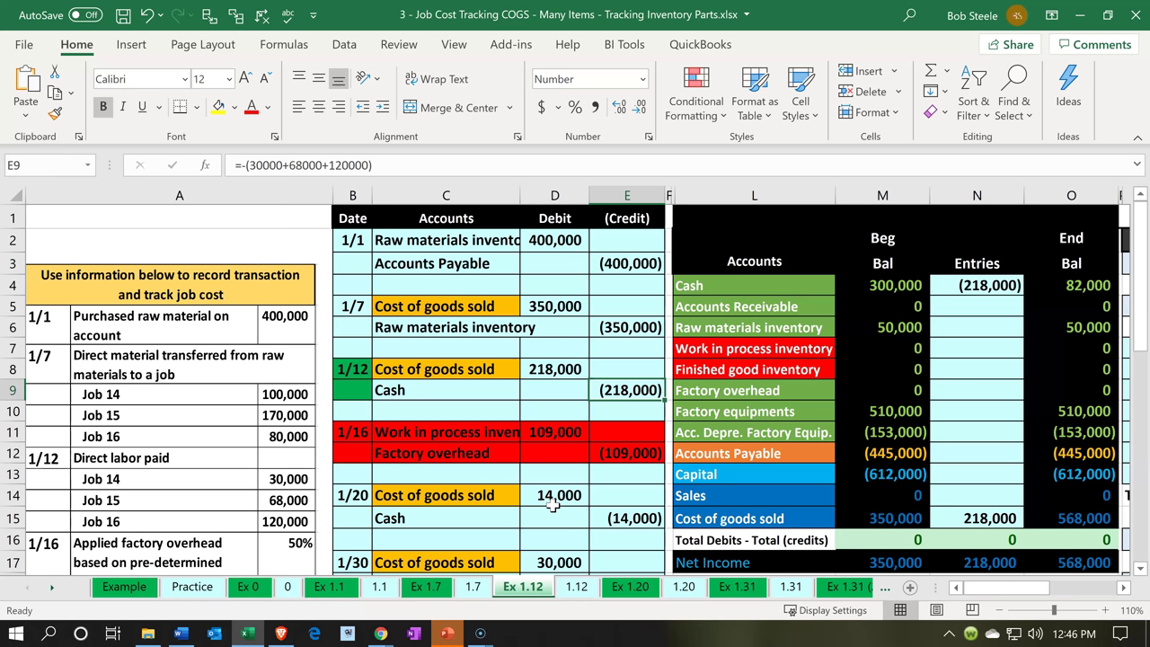
pyautogui.press('Left')
pyautogui.press('Up')
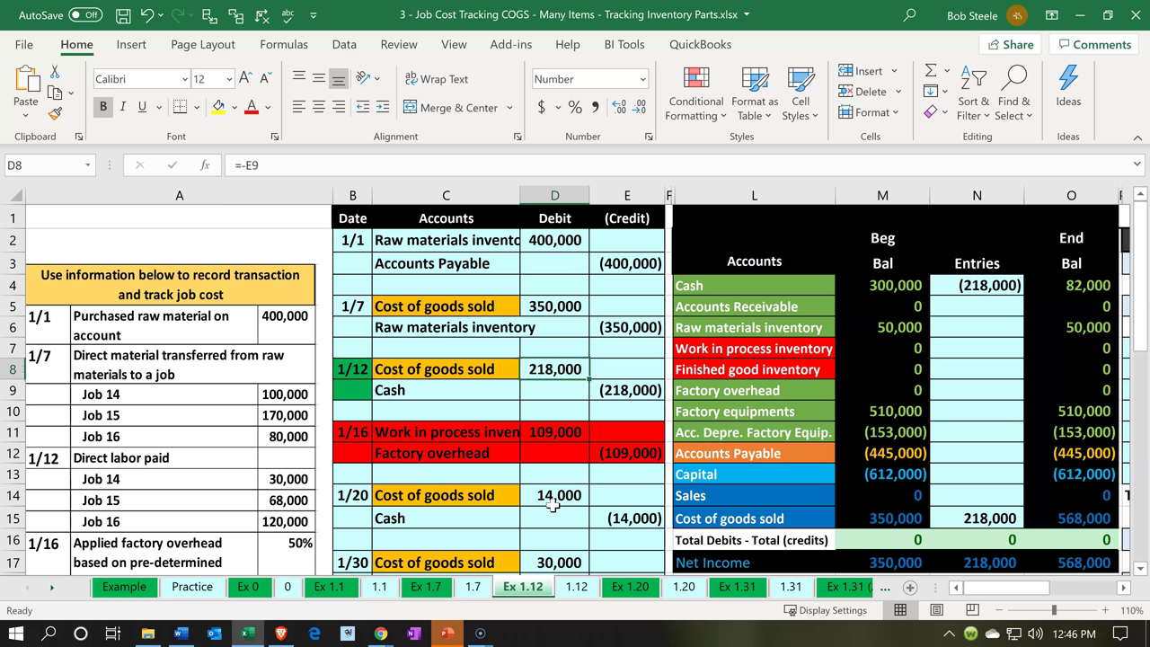
# Examine how the 1/12 entry posts to Cash and Cost of goods sold in the trial balance entries.
pyautogui.press('Right')
pyautogui.press('Right')
pyautogui.press('Right')
pyautogui.press('Right')
pyautogui.press('Right')
pyautogui.press('Right')
pyautogui.press('Right')
pyautogui.press('Right')
pyautogui.press('Right')
pyautogui.press('Right')
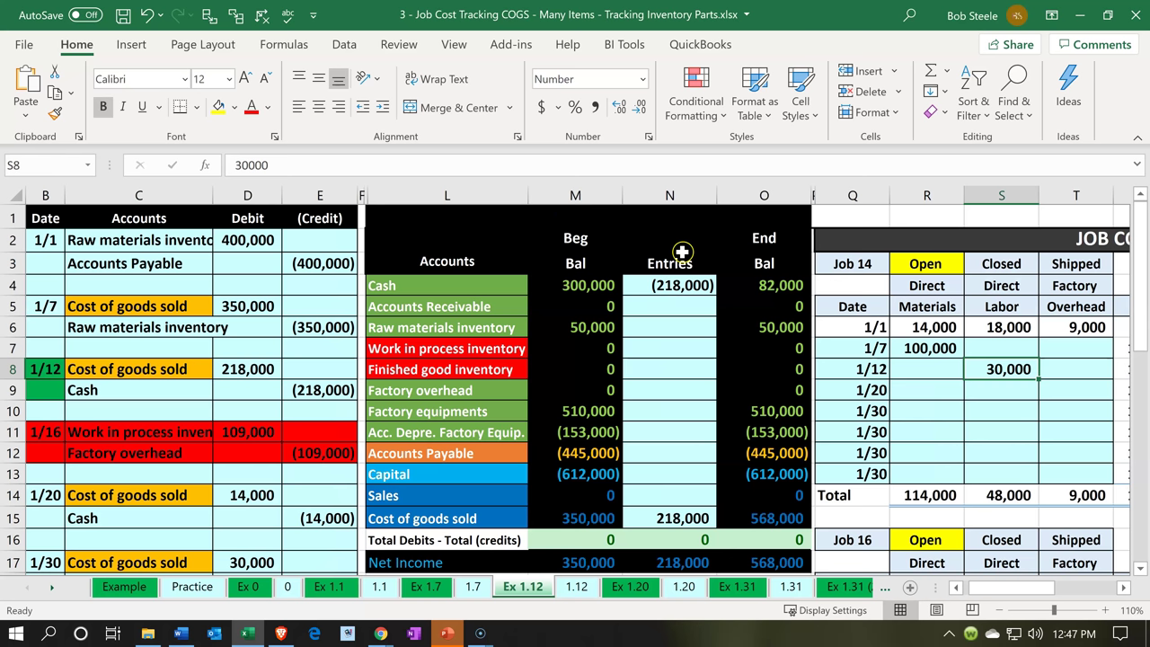
pyautogui.click(683, 278)
pyautogui.press('Down')
pyautogui.press('Down')
pyautogui.press('Down')
pyautogui.press('Down')
pyautogui.press('Down')
pyautogui.press('Down')
pyautogui.press('Down')
pyautogui.press('Down')
pyautogui.press('Down')
pyautogui.press('Down')
pyautogui.press('Down')
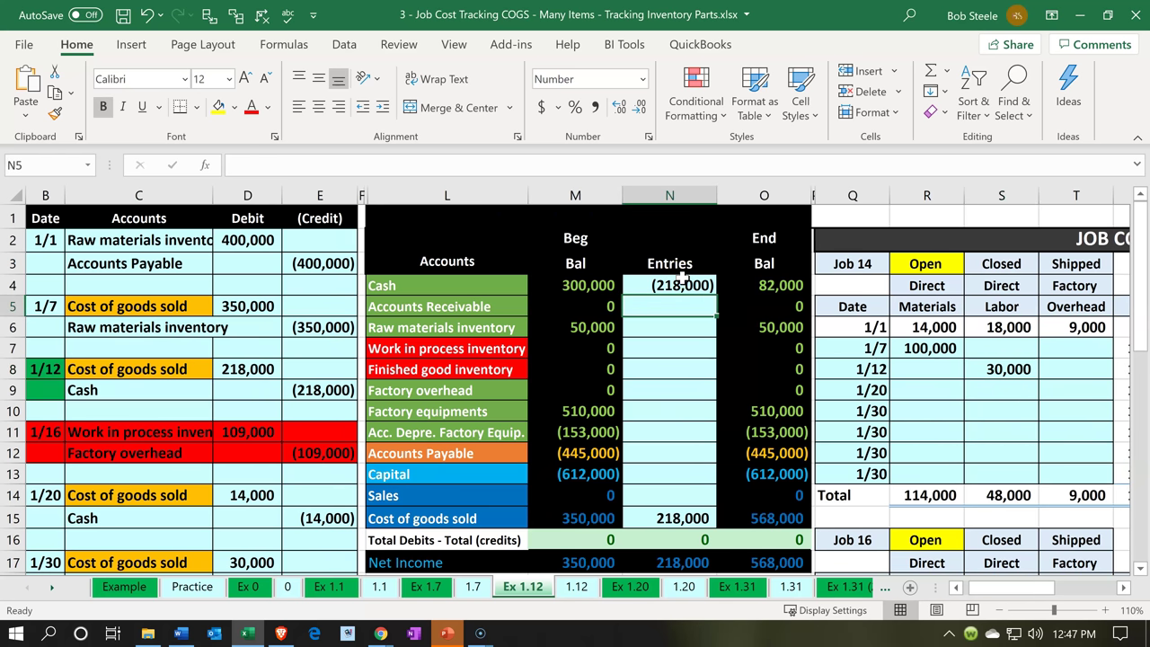
pyautogui.press('Down')
pyautogui.press('Up')
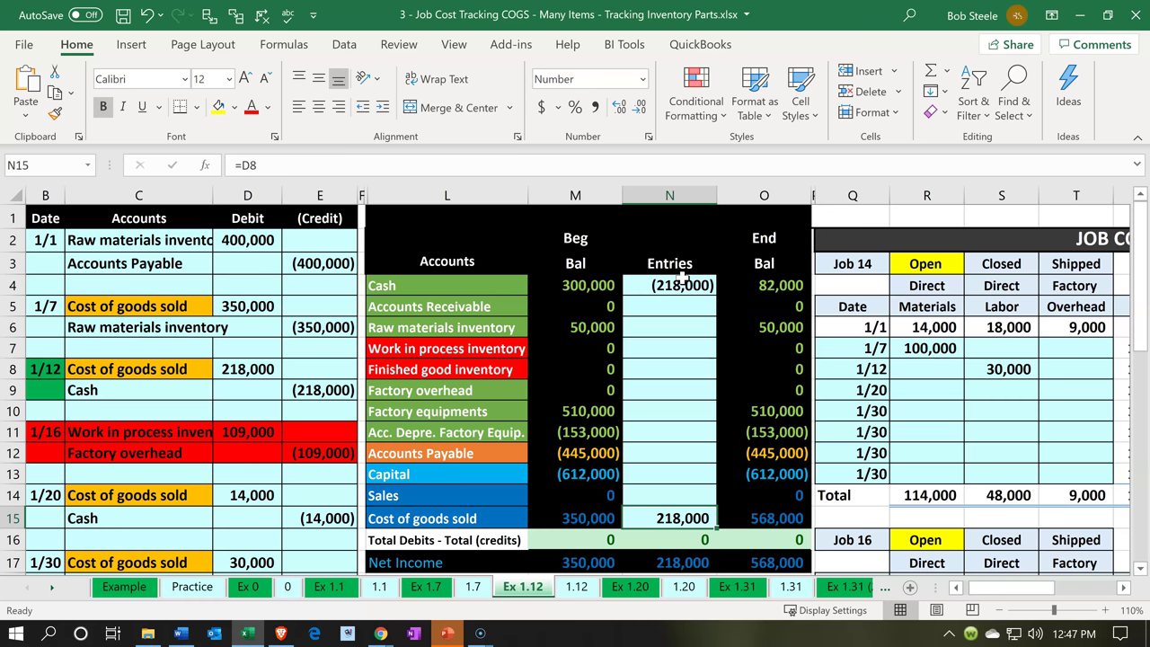
# Select the 1/12 direct labor amounts of Jobs 14, 15 and 16 together in the job cost record to check their sum.
pyautogui.press('Right')
pyautogui.press('Right')
pyautogui.press('Right')
pyautogui.press('Right')
pyautogui.press('Right')
pyautogui.press('Right')
pyautogui.press('Right')
pyautogui.press('Right')
pyautogui.press('Right')
pyautogui.press('Right')
pyautogui.press('Right')
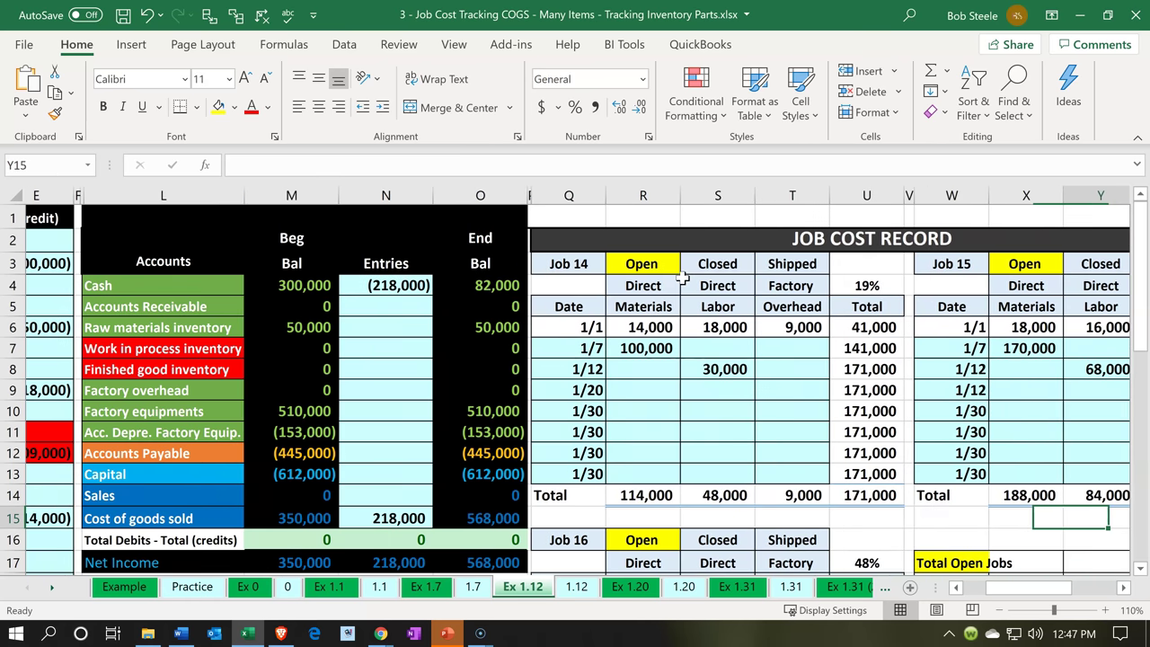
pyautogui.press('Right')
pyautogui.press('Right')
pyautogui.press('Right')
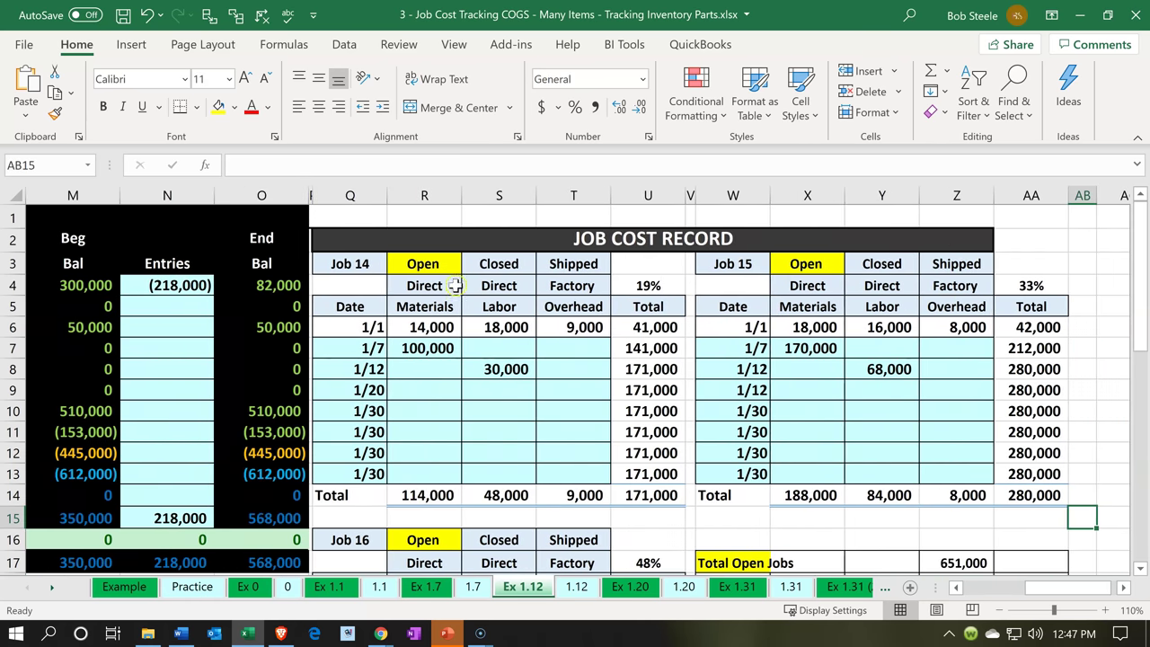
pyautogui.scroll(-1, 669, 351)
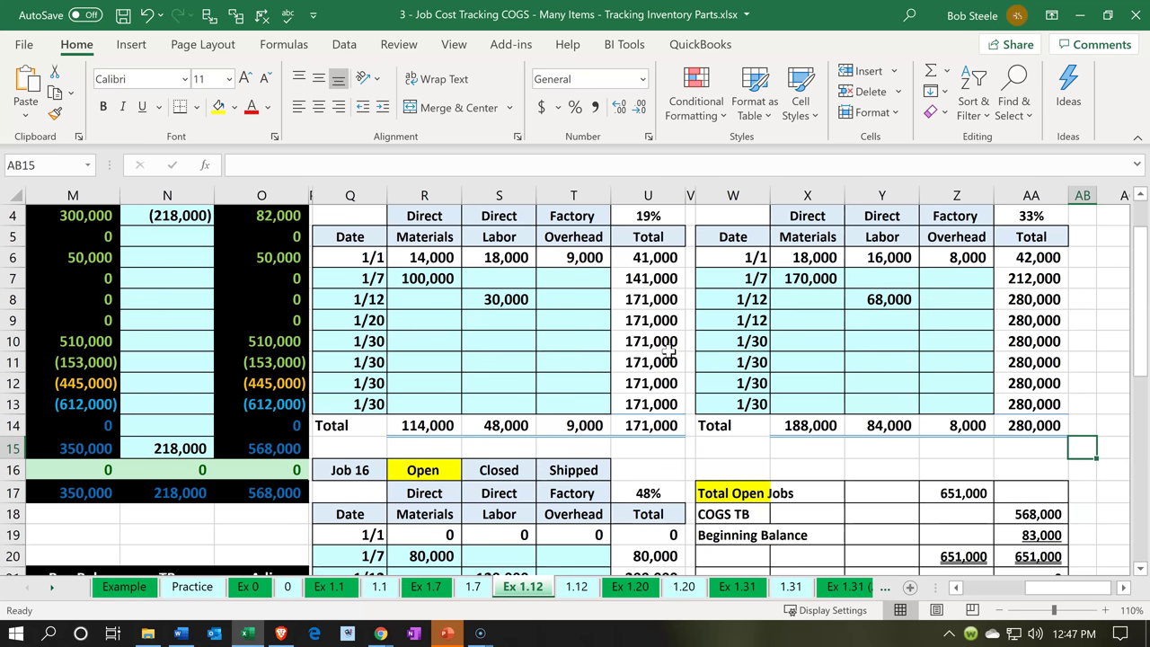
pyautogui.click(516, 299)
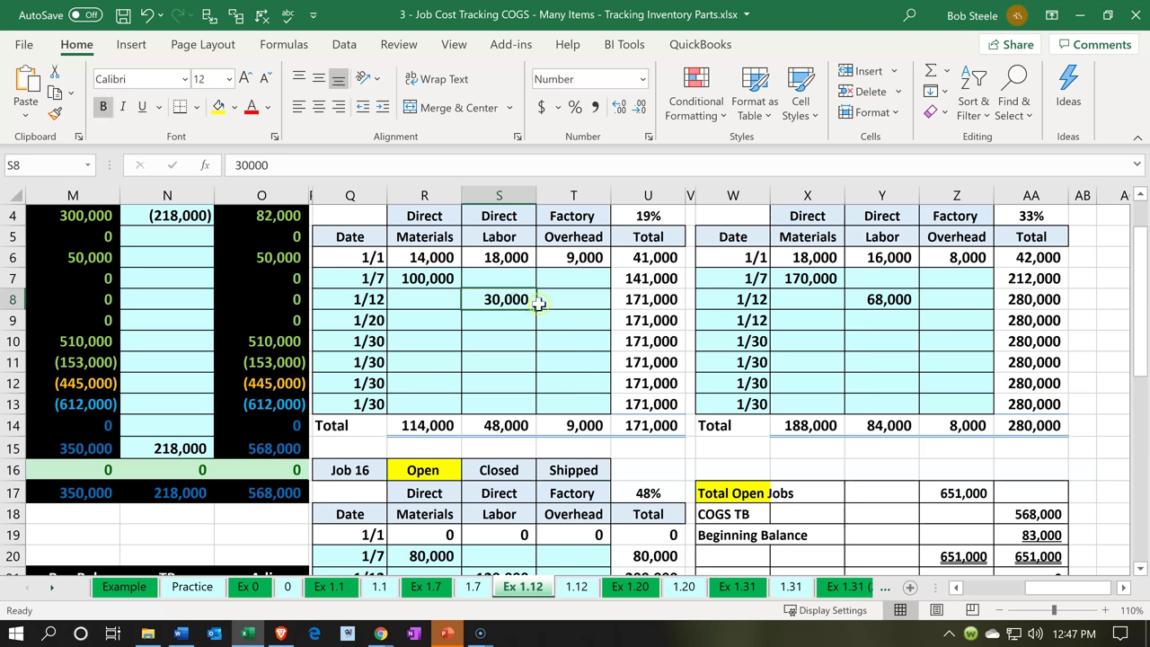
pyautogui.keyDown('ctrl'); pyautogui.click(859, 304); pyautogui.keyUp('ctrl')
pyautogui.scroll(-1, 853, 311)
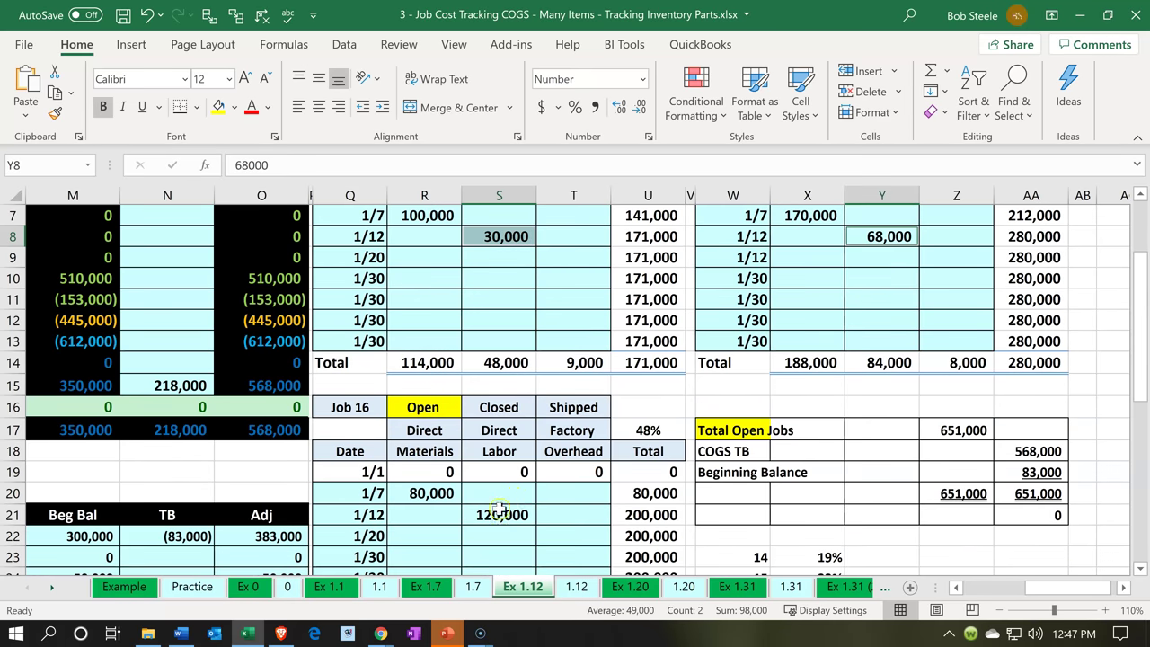
pyautogui.keyDown('ctrl'); pyautogui.click(501, 509); pyautogui.keyUp('ctrl')
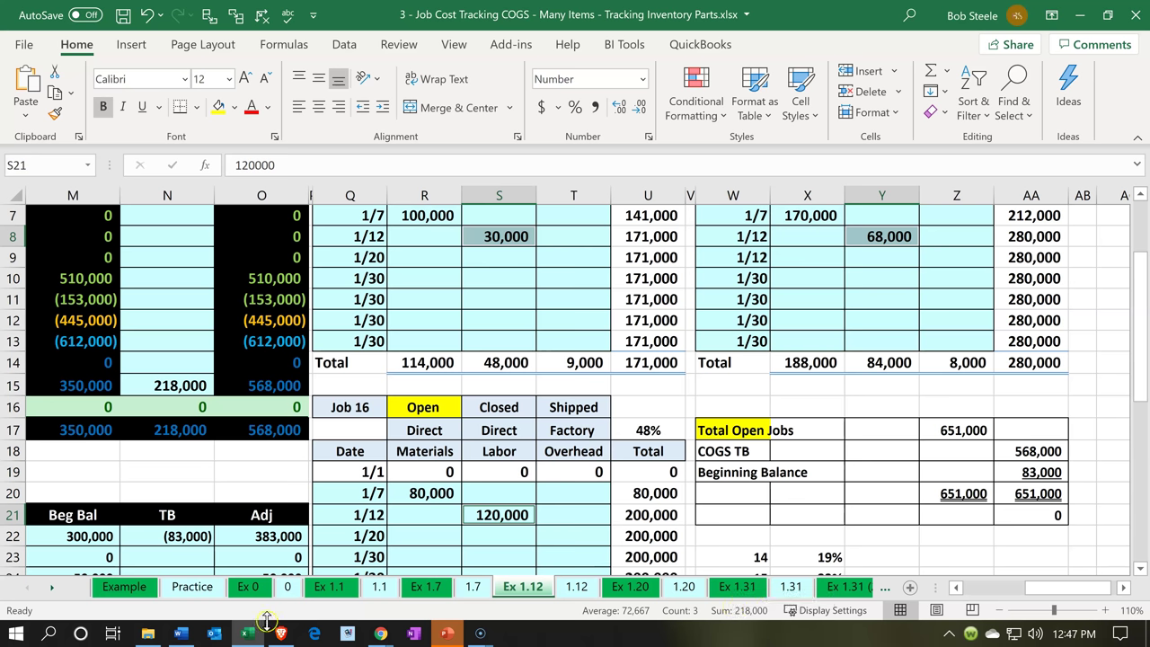
# Return to Xero and create a new Spend Money transaction paid from the Checking Account.
pyautogui.moveTo(254, 634)
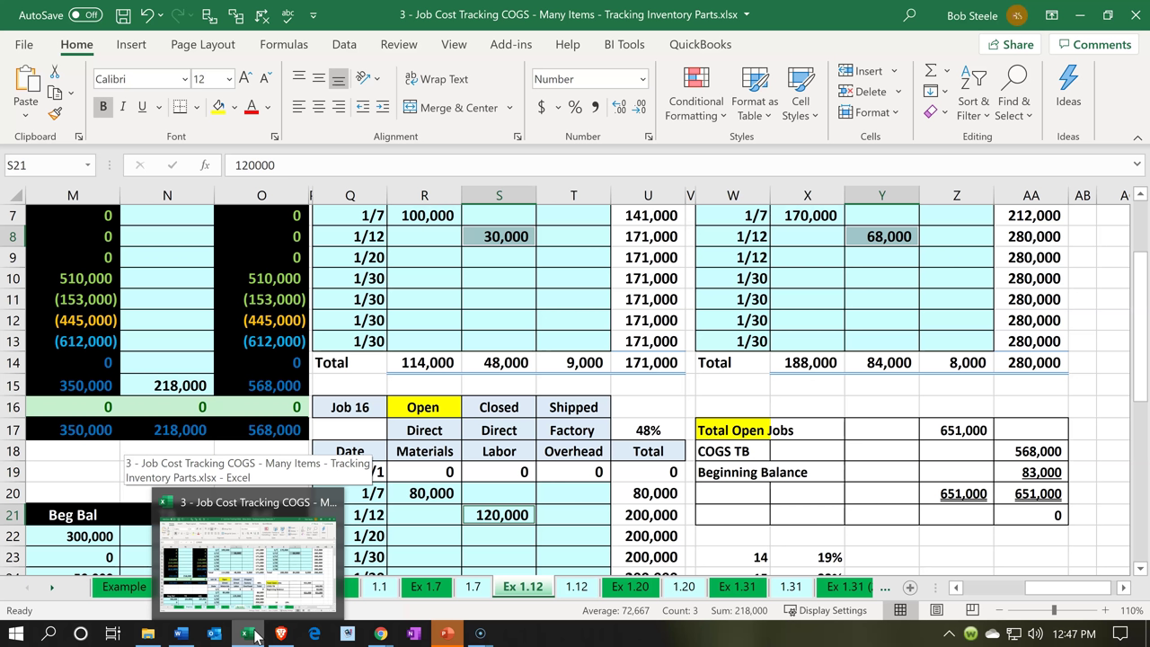
pyautogui.click(254, 634)
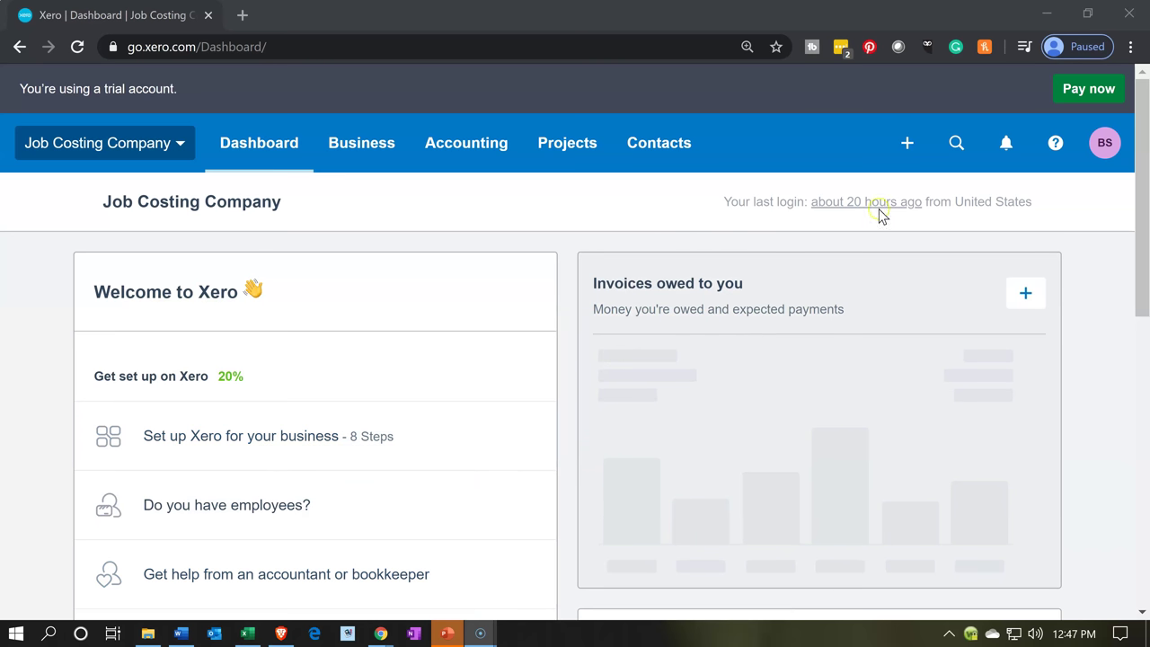
pyautogui.click(918, 159)
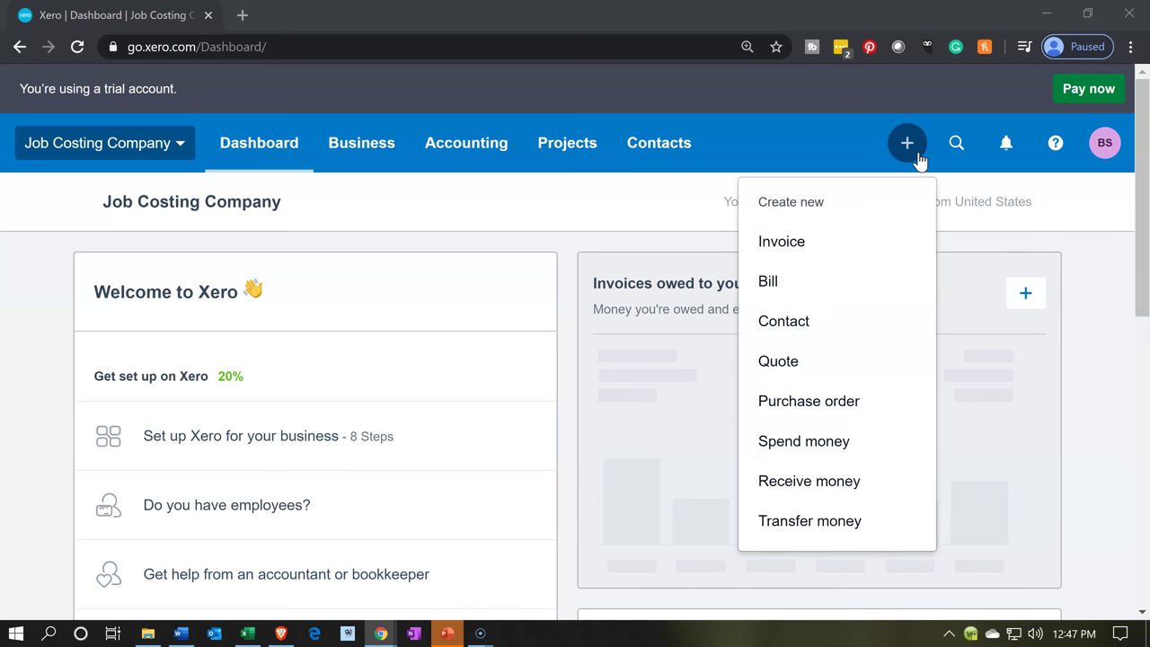
pyautogui.click(821, 444)
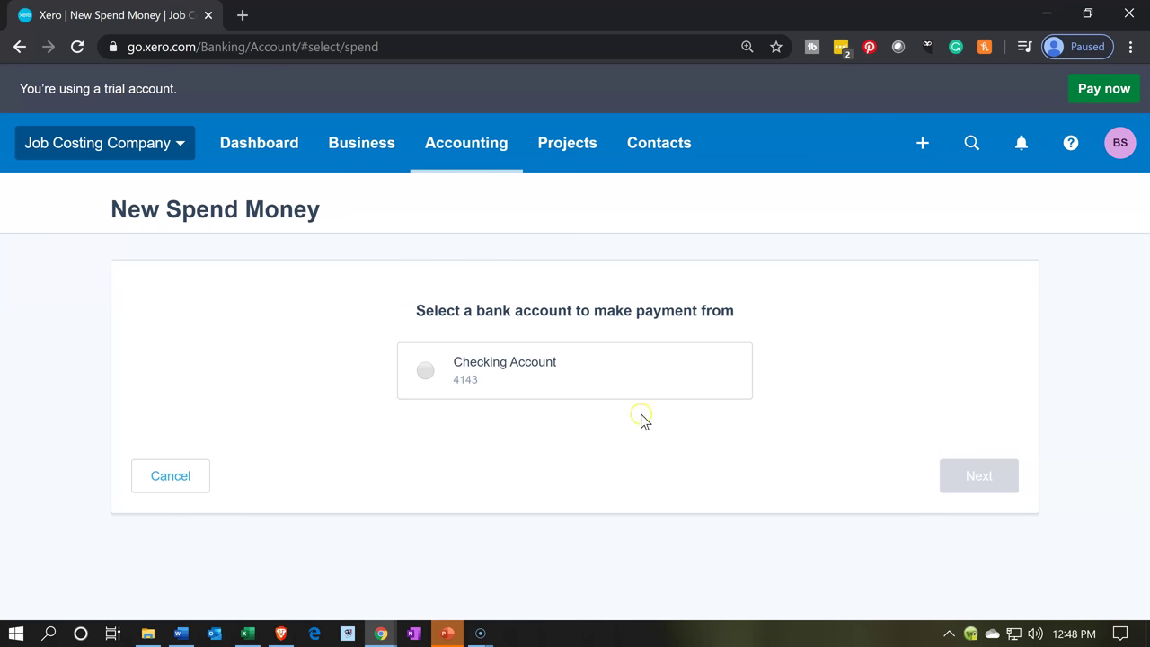
pyautogui.click(447, 378)
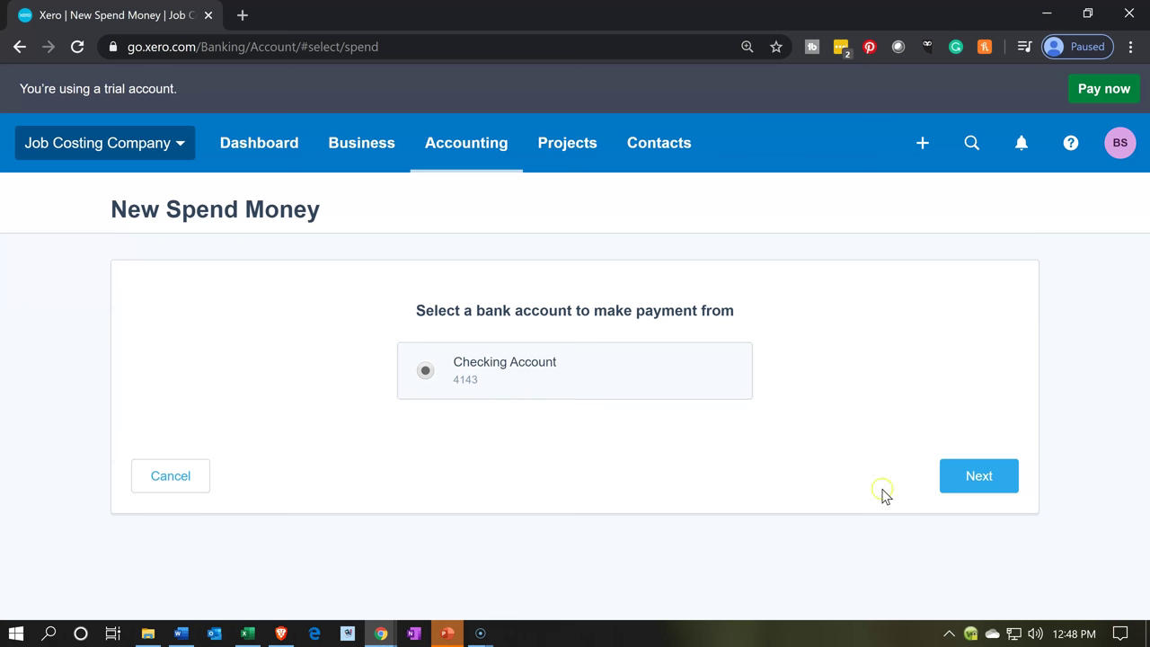
pyautogui.click(964, 483)
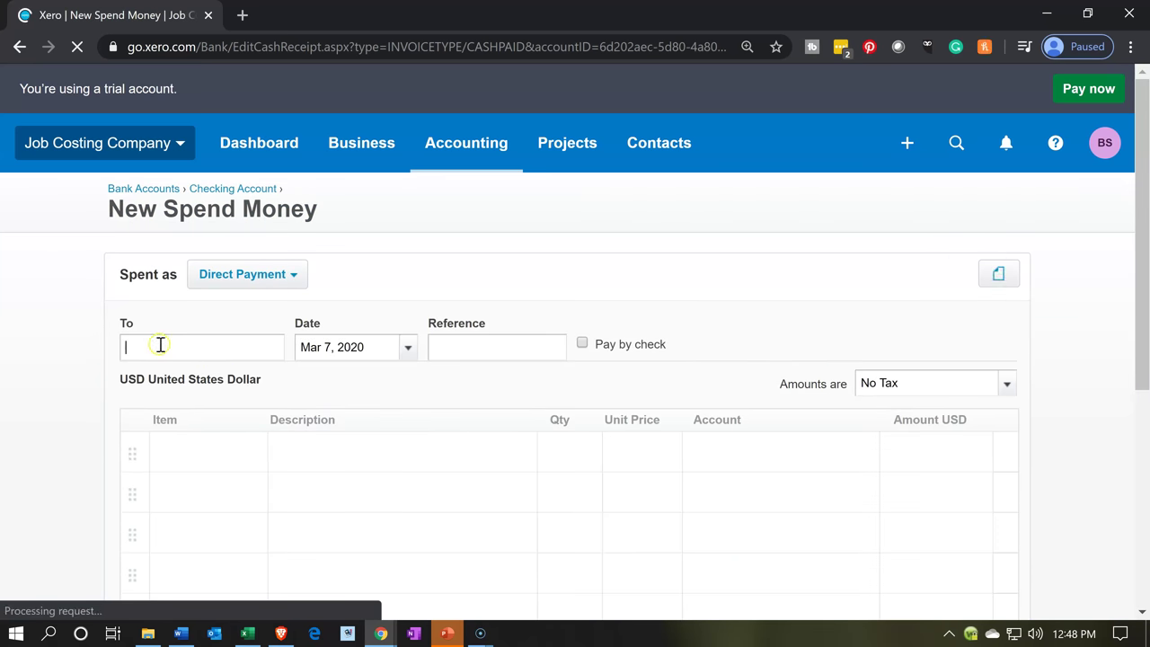
# Enter Contractor 1 as the new payee of the payment.
pyautogui.write('Co')
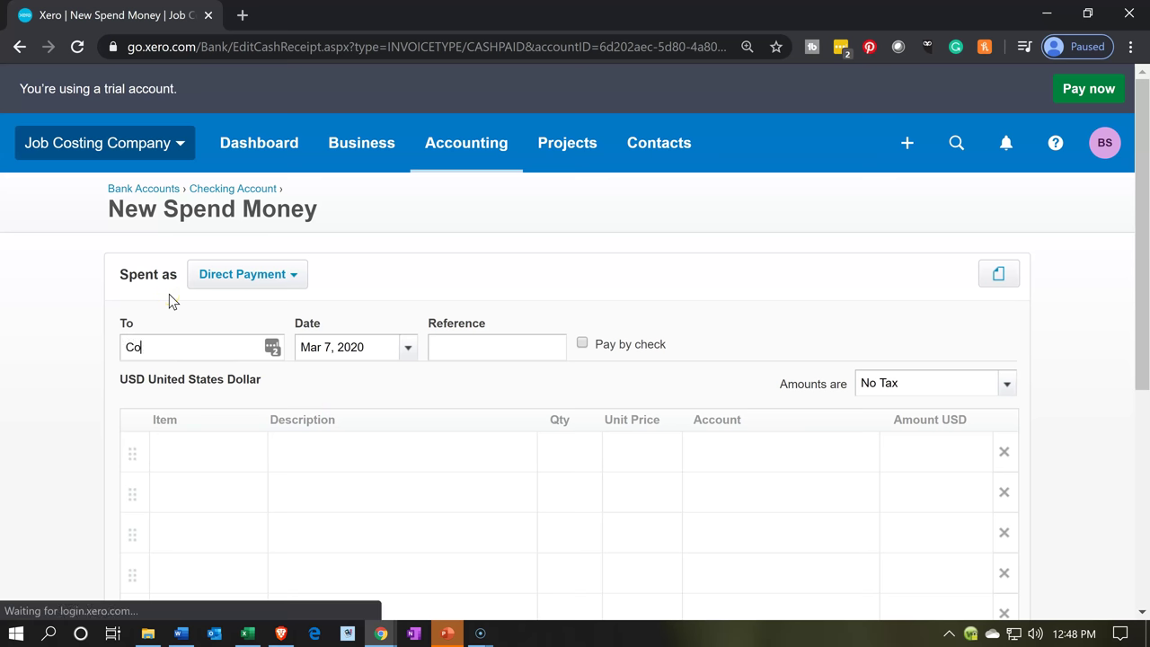
pyautogui.write('ntractor 1')
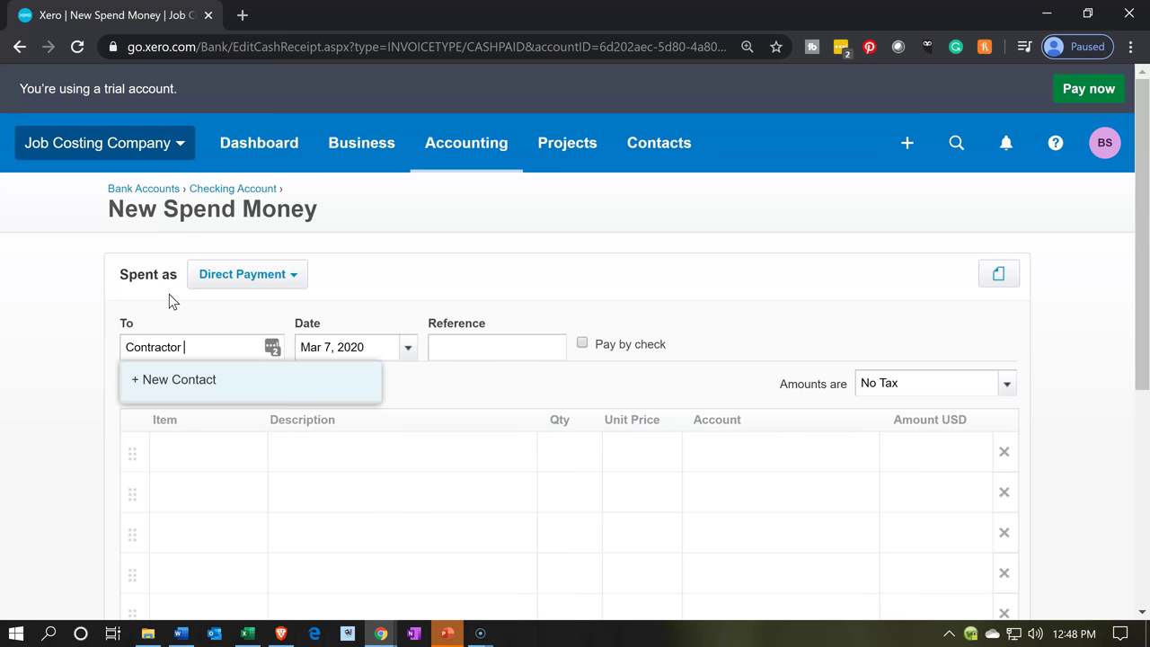
pyautogui.press('Tab')
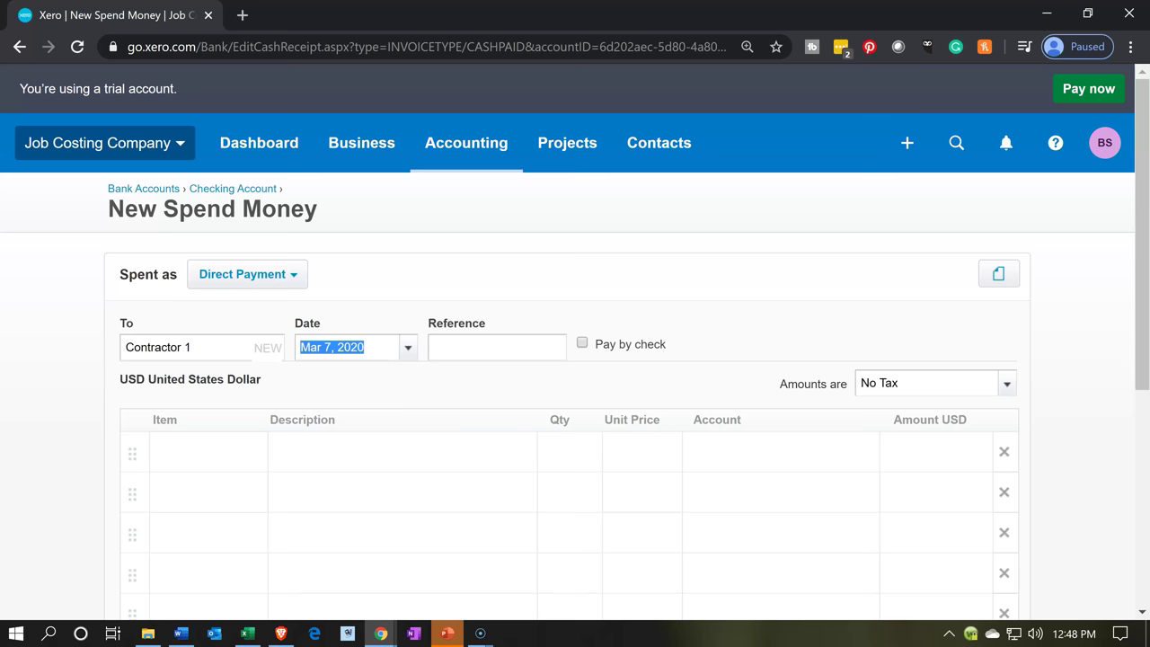
# Check the labor payment date in the Excel workbook and set the Xero payment's date to Jan 12, 2020.
pyautogui.click(240, 638)
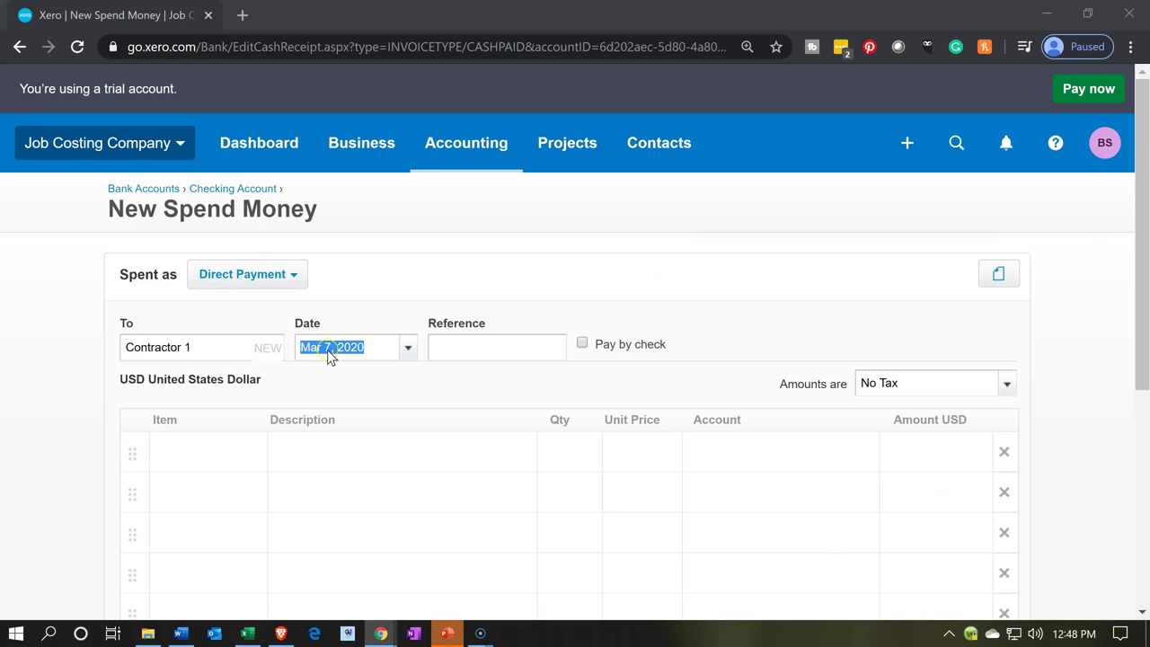
pyautogui.click(407, 346)
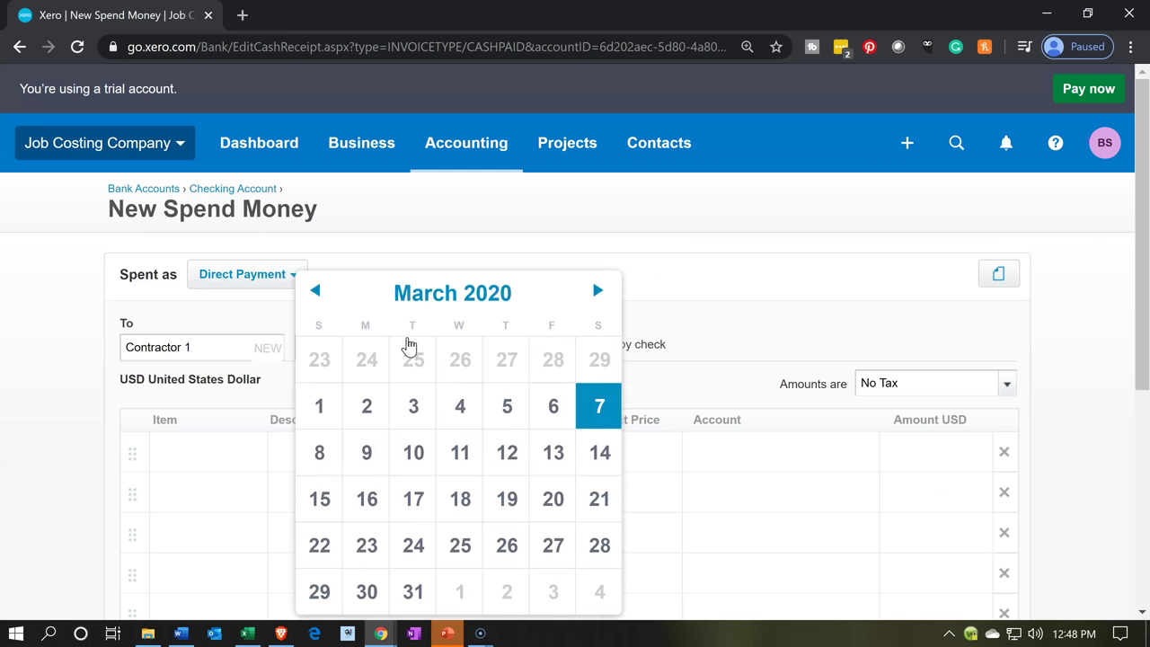
pyautogui.click(318, 291)
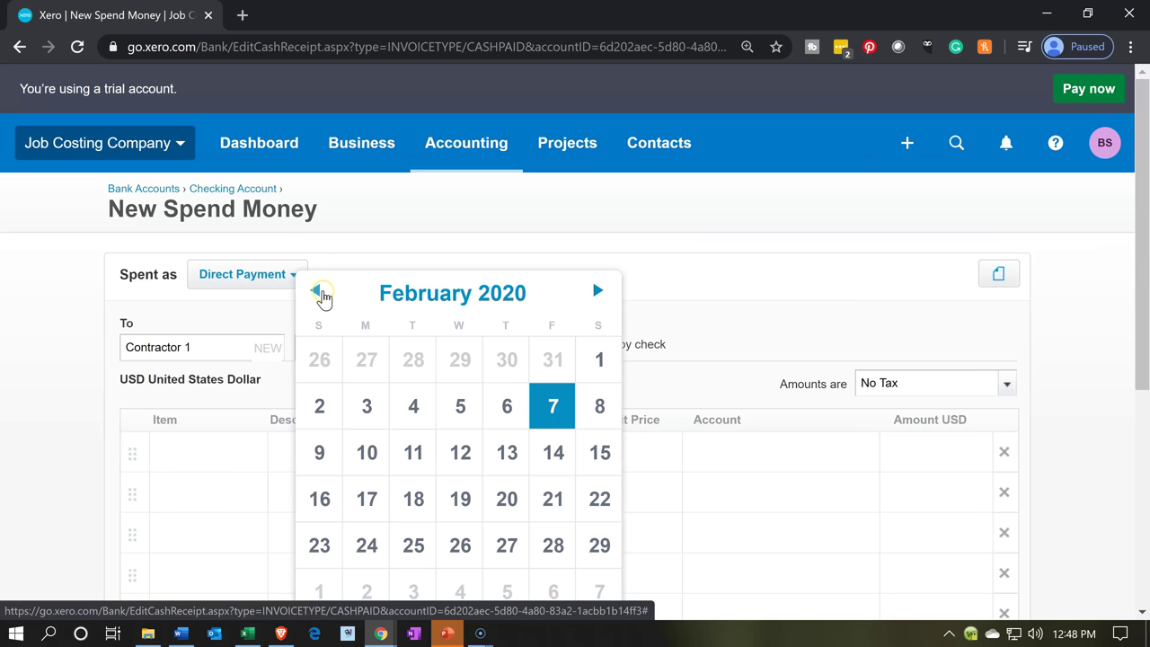
pyautogui.click(321, 293)
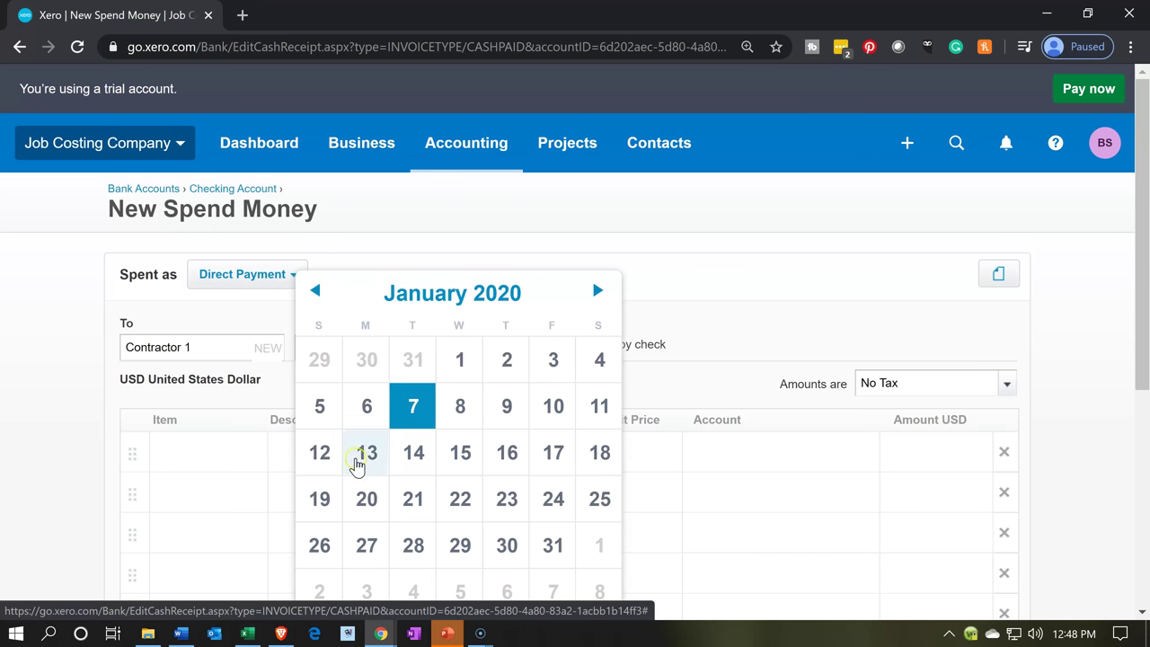
pyautogui.click(319, 454)
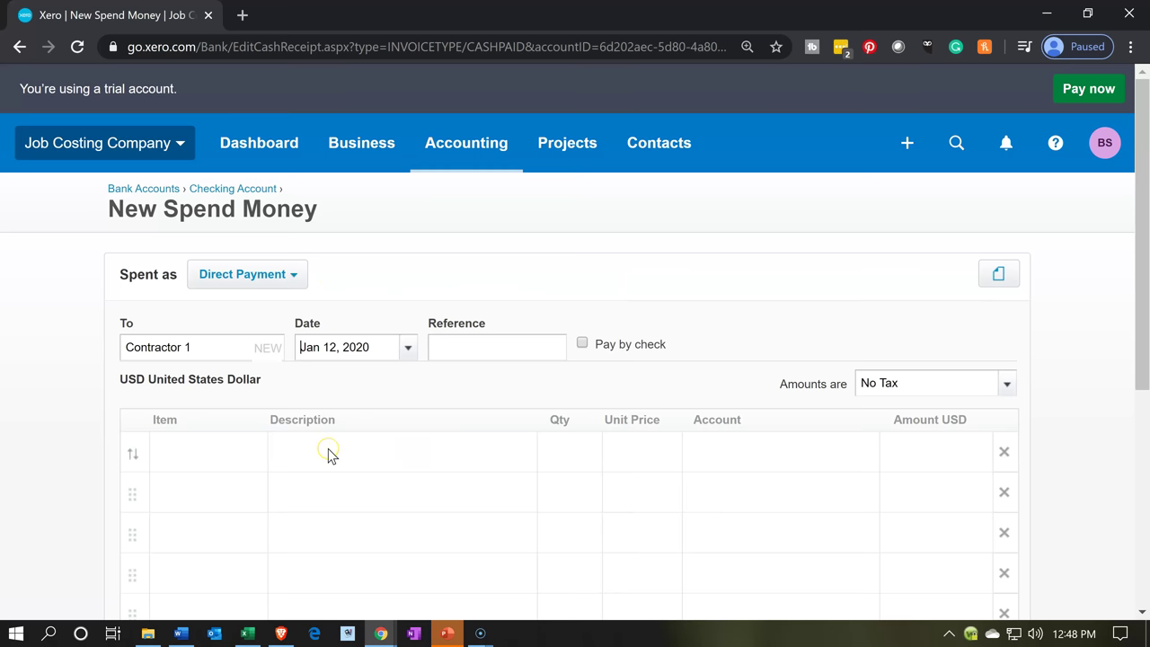
# Choose the Direct Labor item for the payment's first line and advance past the description and quantity.
pyautogui.scroll(-1, 328, 453)
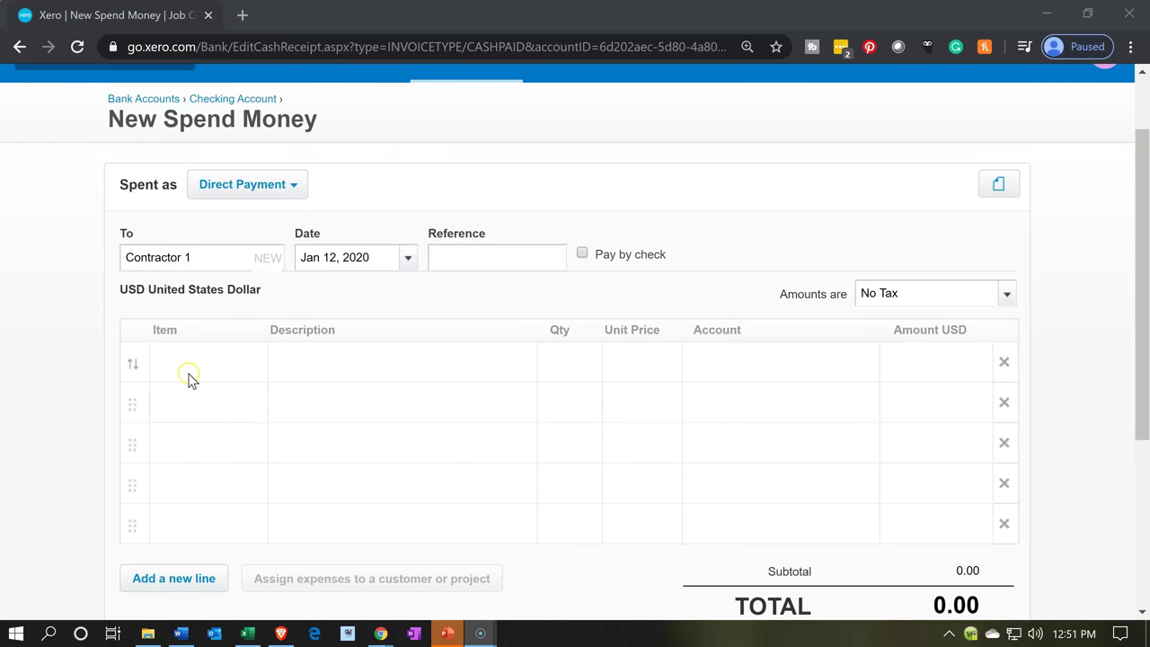
pyautogui.click(189, 376)
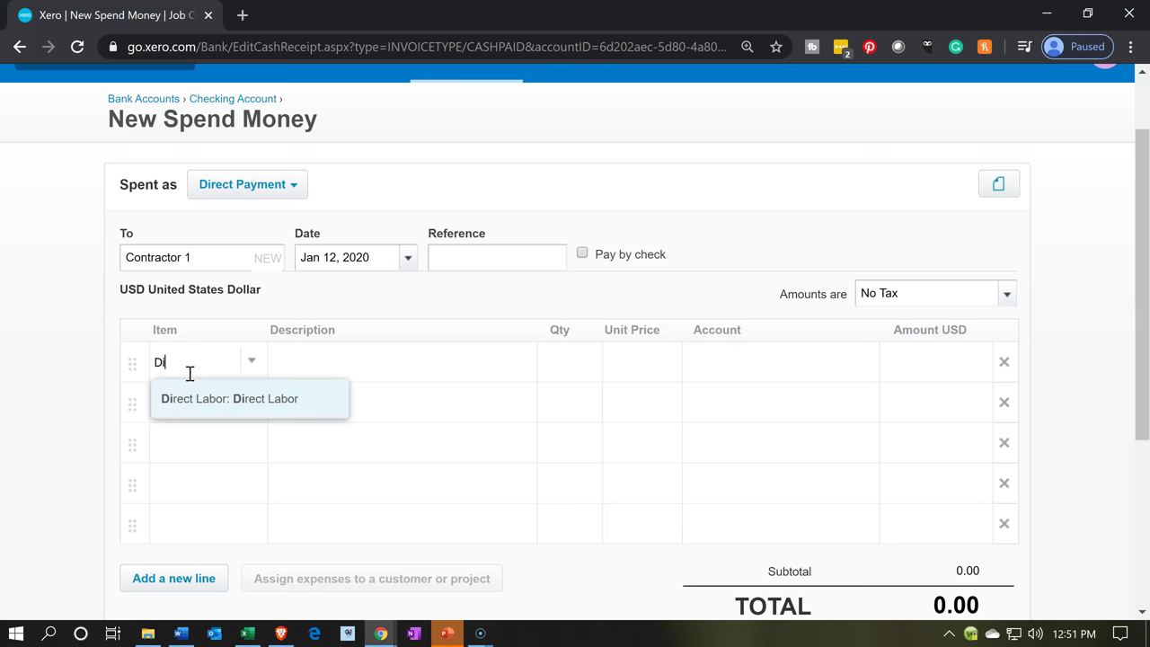
pyautogui.click(221, 401)
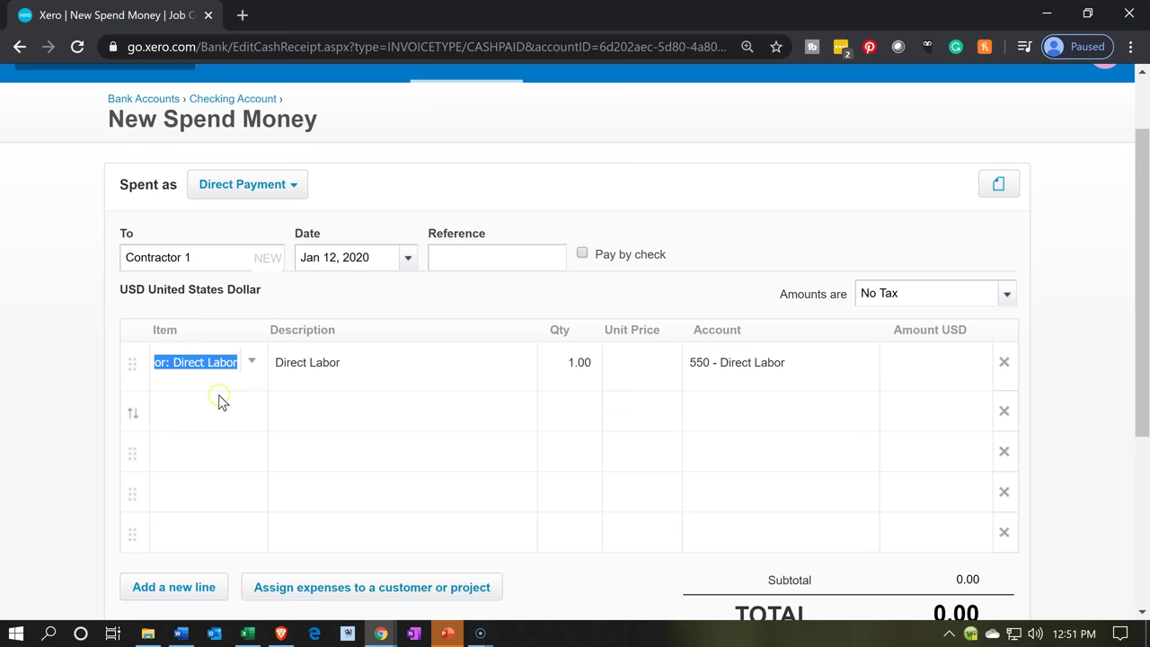
pyautogui.press('Tab')
pyautogui.press('Tab')
pyautogui.press('Tab')
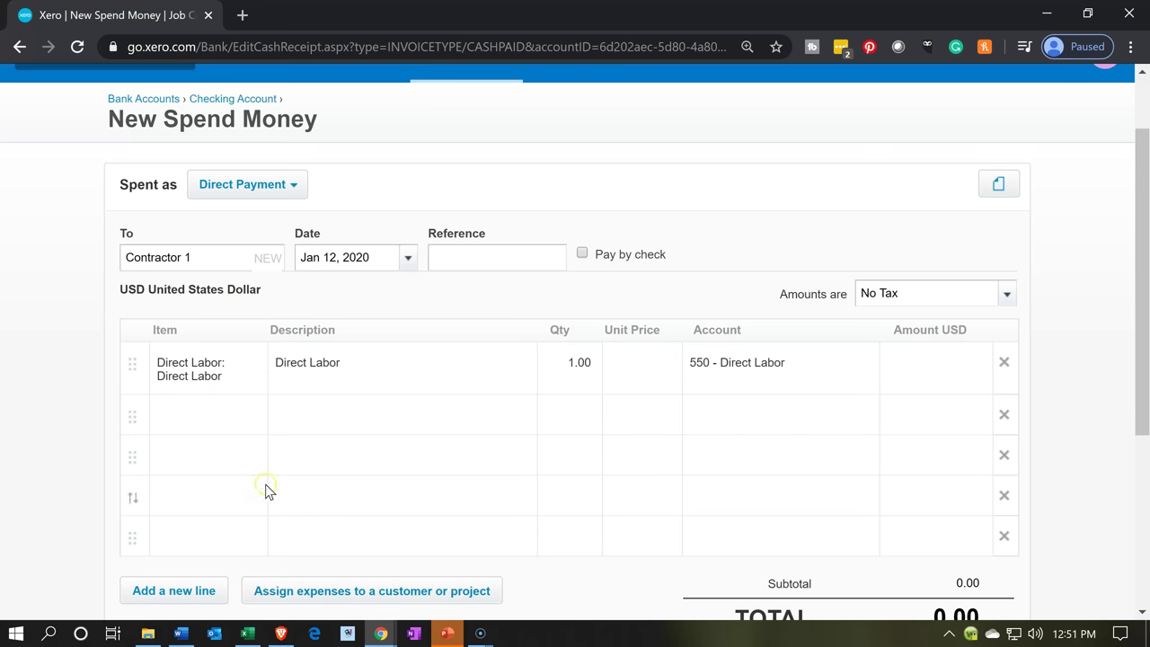
# Check Job 14's January 12 direct labor in the Excel workbook and set the first Xero line's unit price to 30,000.
pyautogui.click(250, 635)
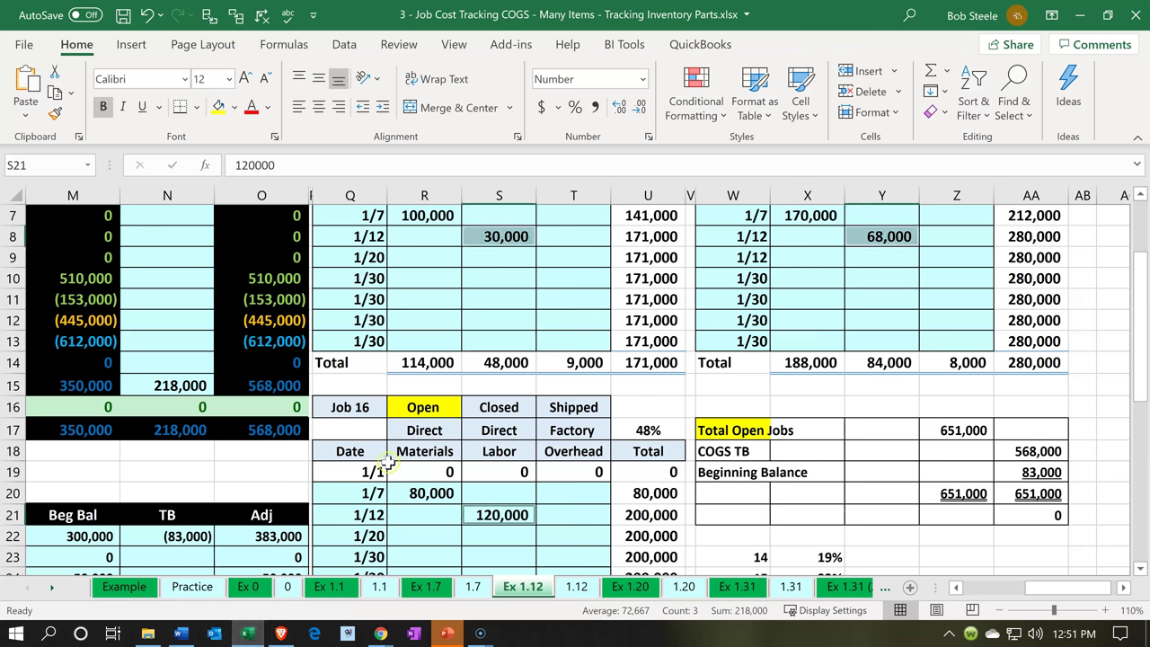
pyautogui.click(249, 625)
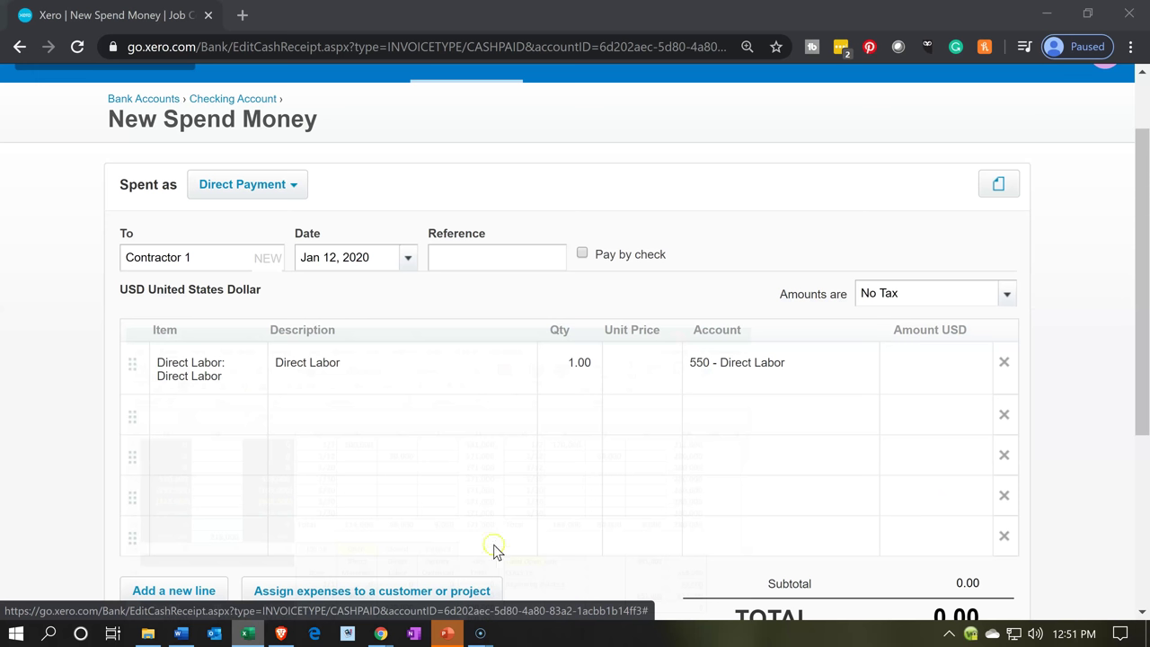
pyautogui.click(662, 376)
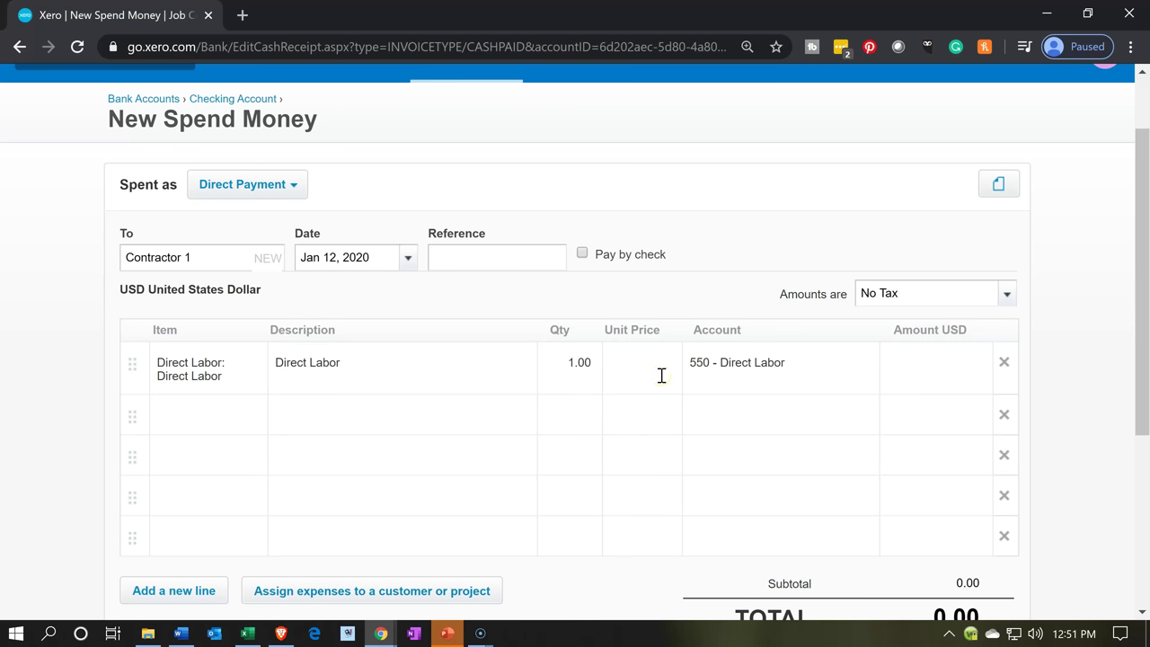
pyautogui.write('30000')
pyautogui.press('Tab')
pyautogui.scroll(-1, 662, 378)
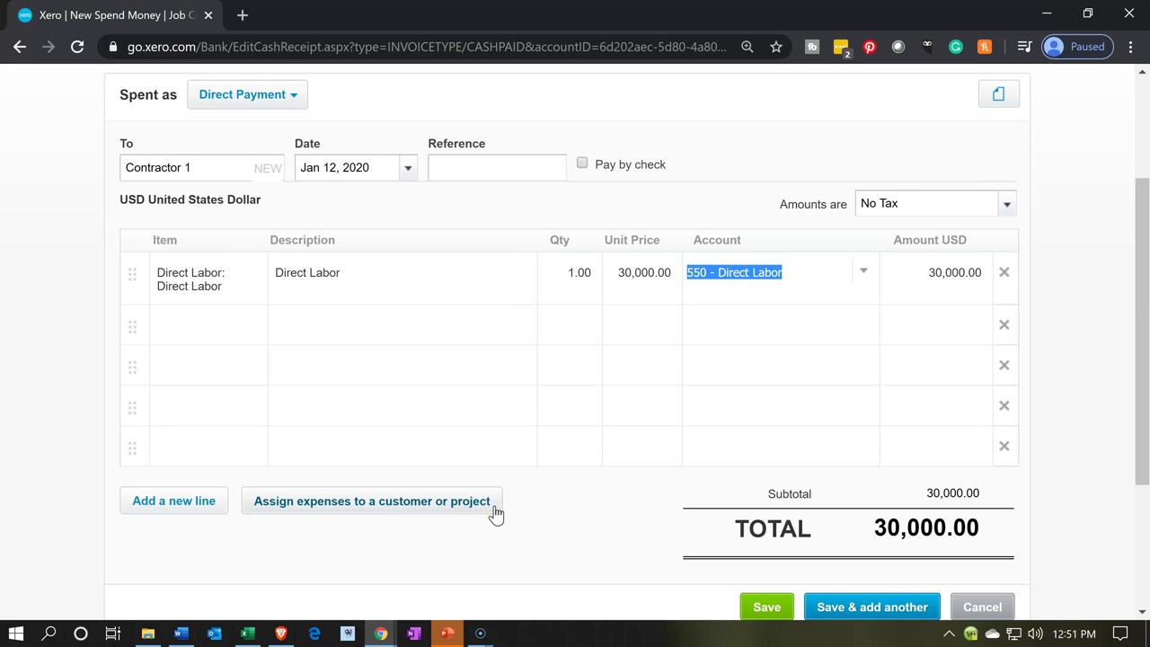
# Choose the Direct Labor item for the payment's second line, keeping its default description and quantity.
pyautogui.click(227, 325)
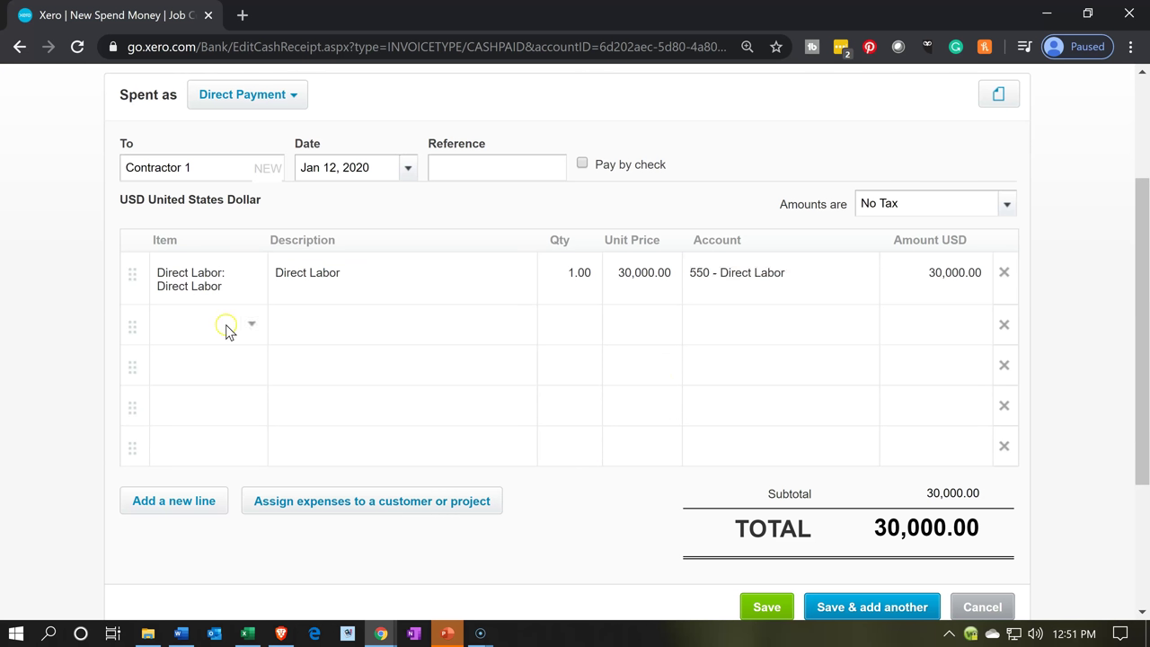
pyautogui.write('dir')
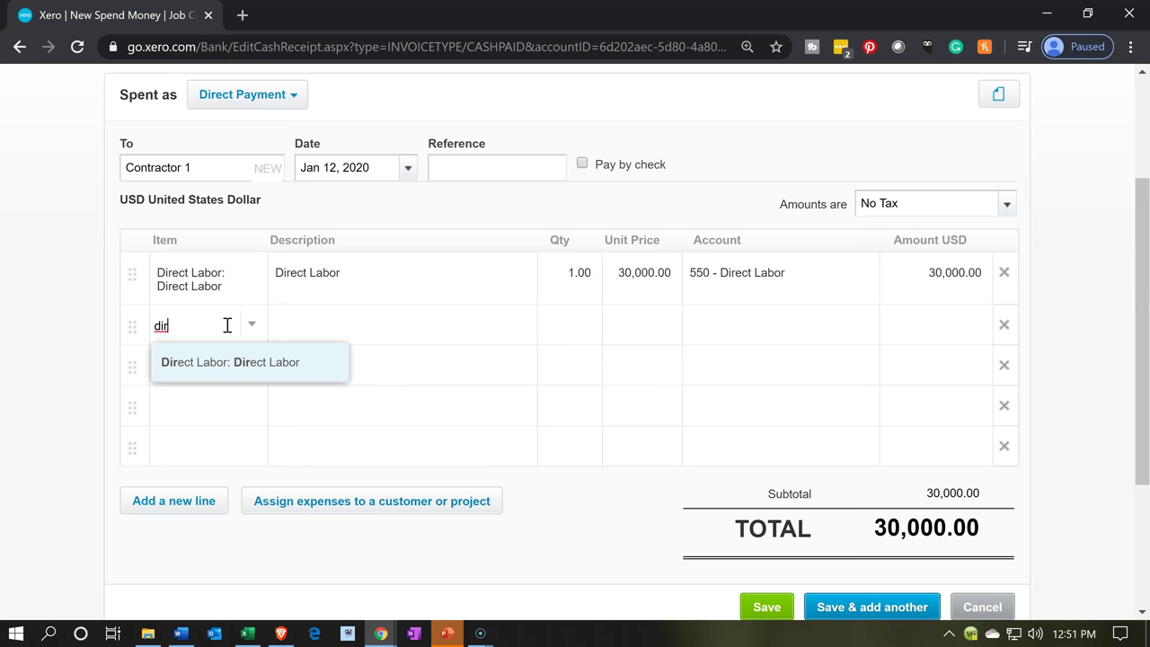
pyautogui.press('Tab')
pyautogui.press('Tab')
pyautogui.press('Tab')
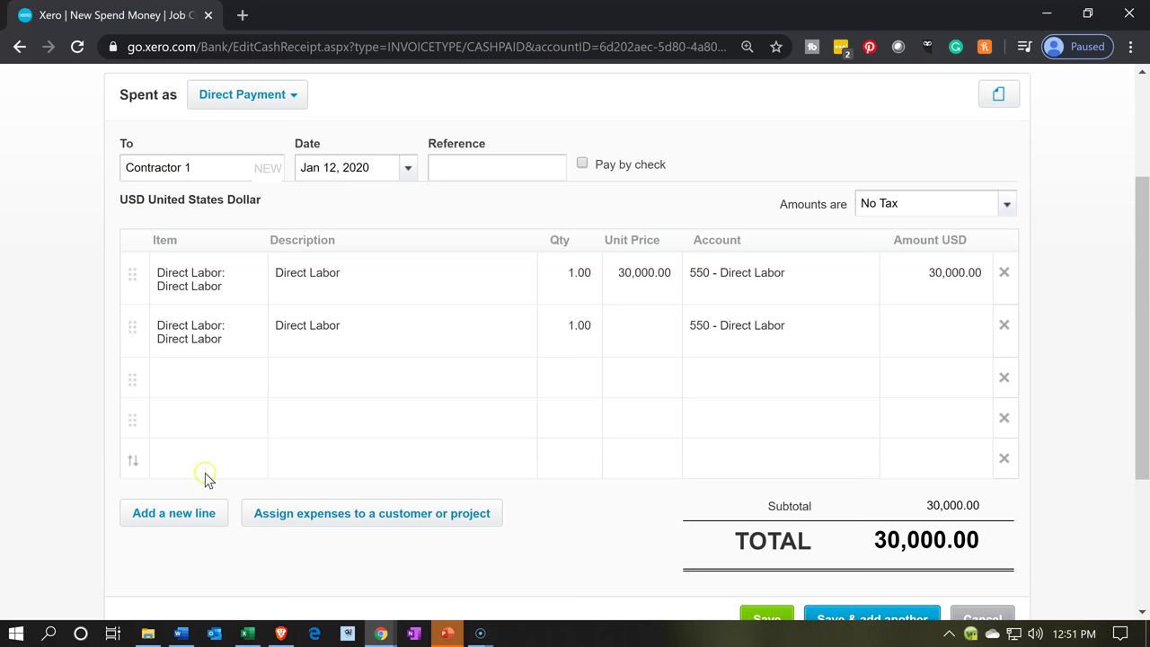
# Look up the second job's January 12 direct labor in Excel and set the second Xero line's unit price to 68,000.
pyautogui.click(248, 633)
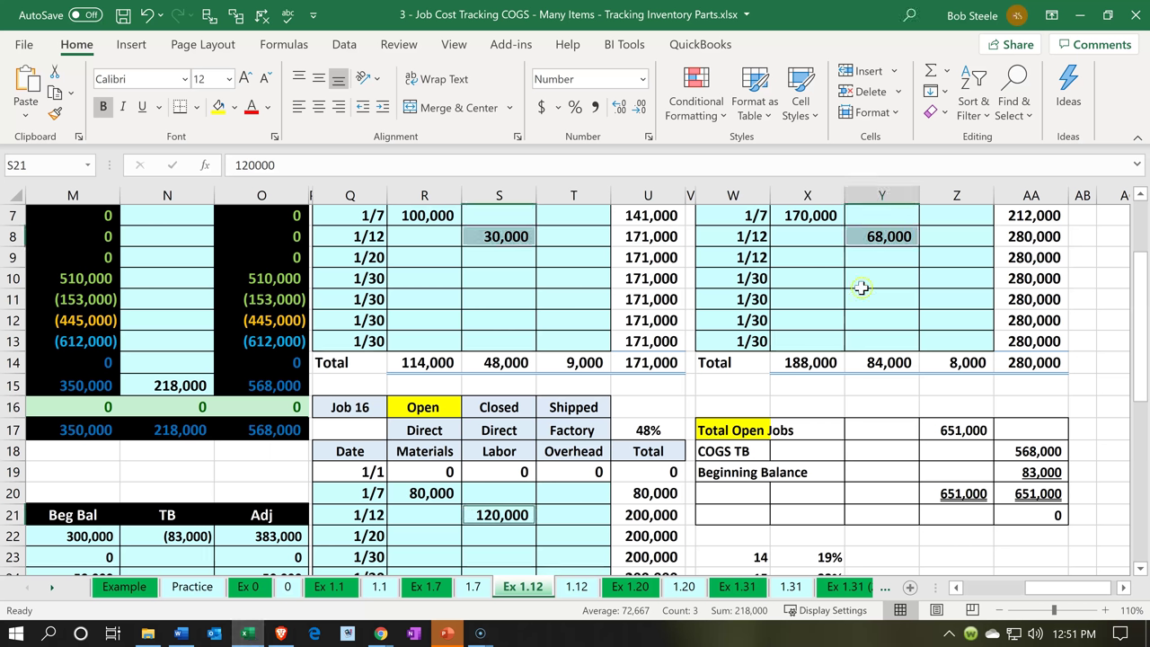
pyautogui.click(248, 634)
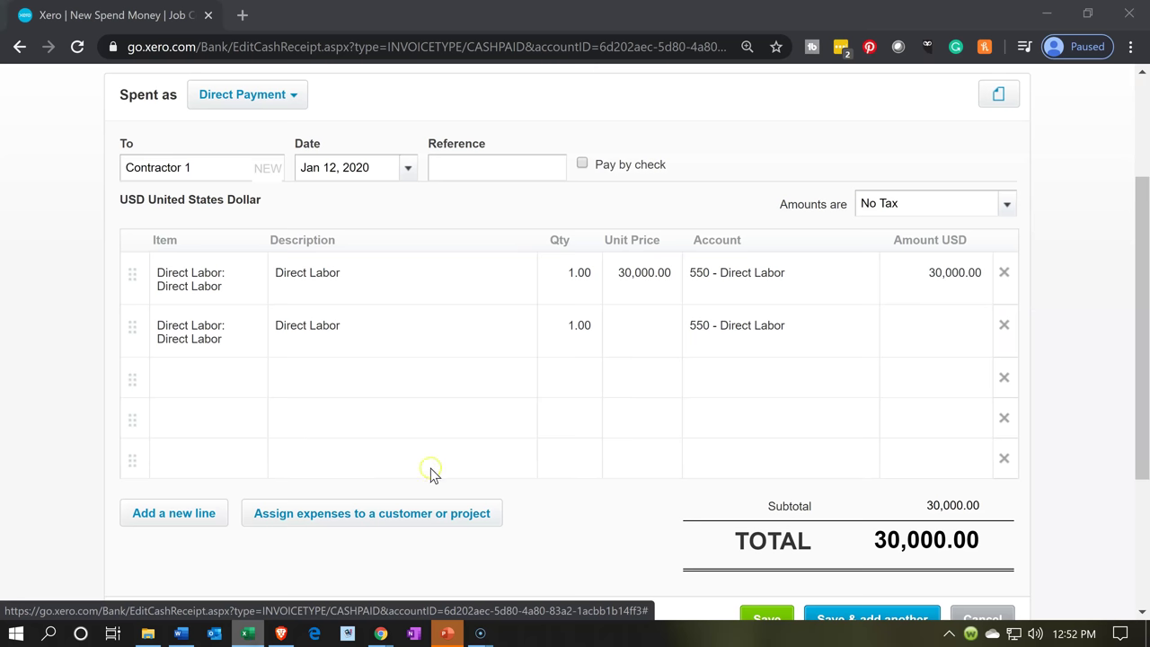
pyautogui.click(641, 352)
pyautogui.write('68,000')
pyautogui.press('Tab')
pyautogui.press('Tab')
pyautogui.press('Tab')
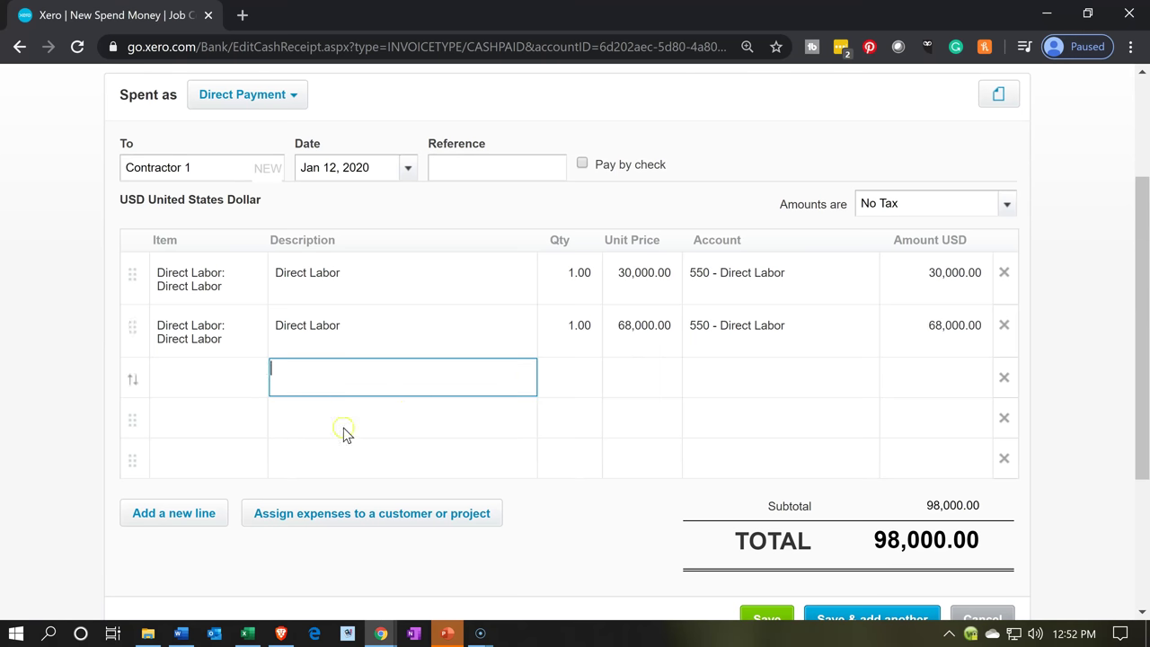
# Choose the Direct Labor item for the payment's third line, keeping its default description and quantity.
pyautogui.click(183, 376)
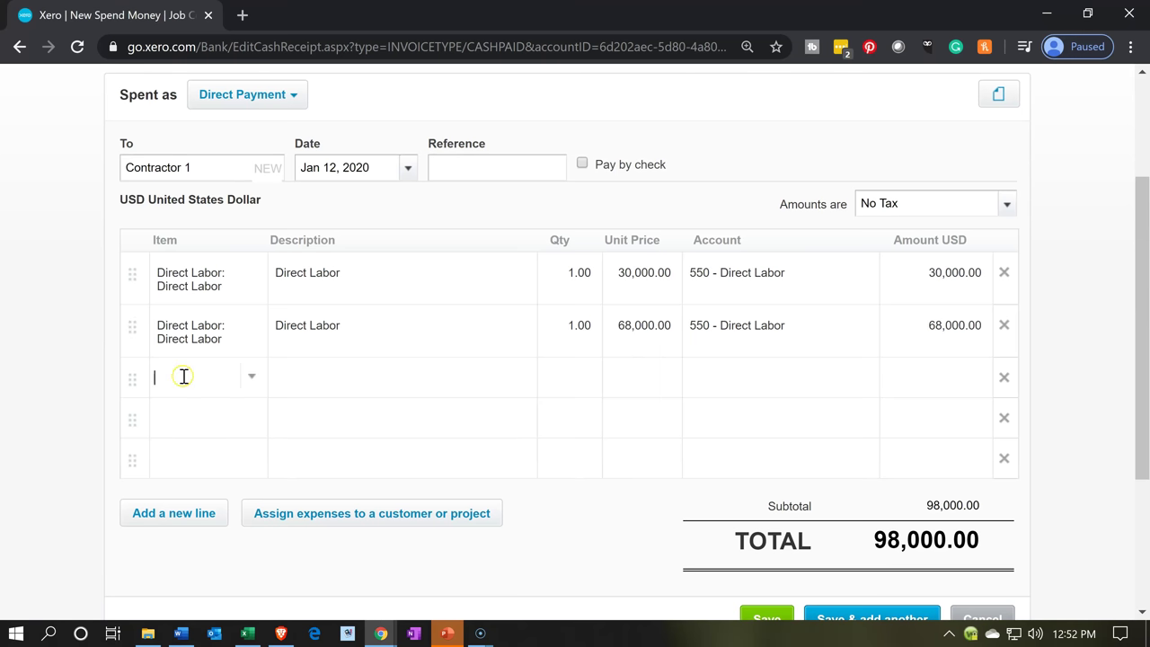
pyautogui.write('Di')
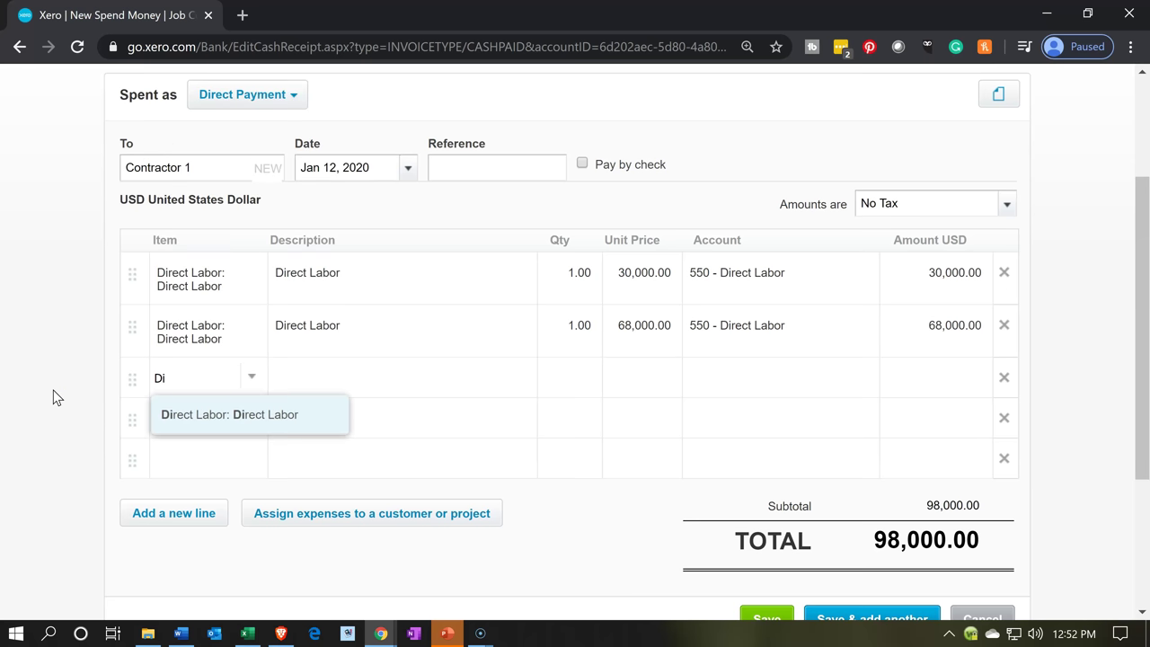
pyautogui.press('Tab')
pyautogui.press('Tab')
pyautogui.press('Tab')
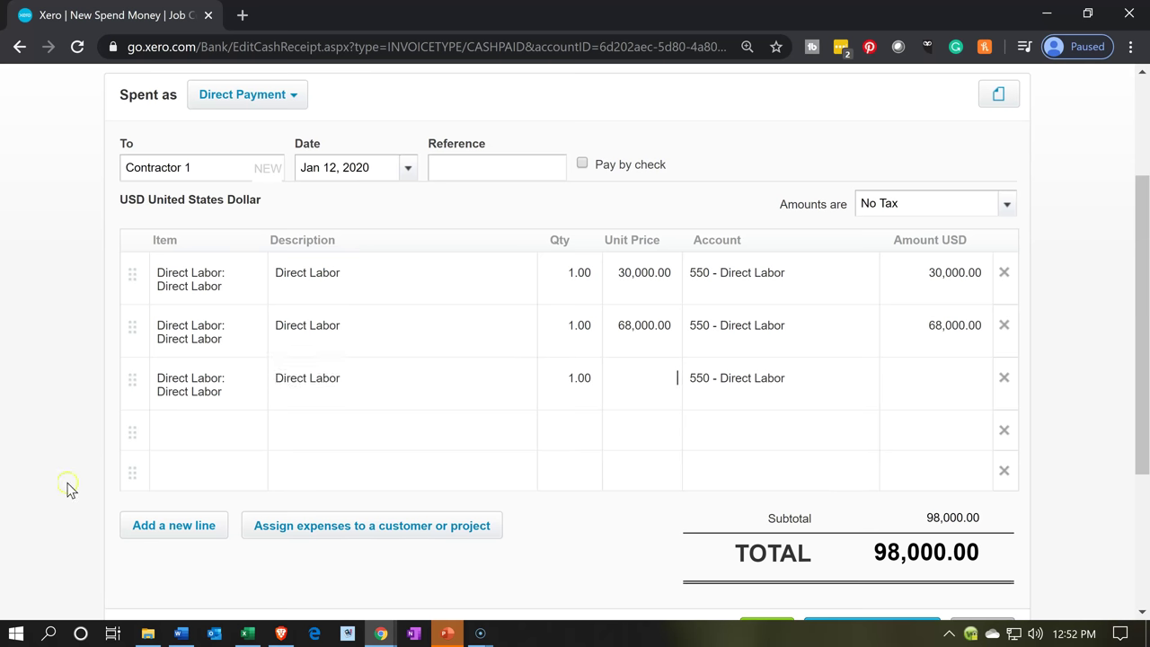
# Look up Job 16's January 12 direct labor in Excel and set the third Xero line's unit price to 120,000.
pyautogui.click(257, 635)
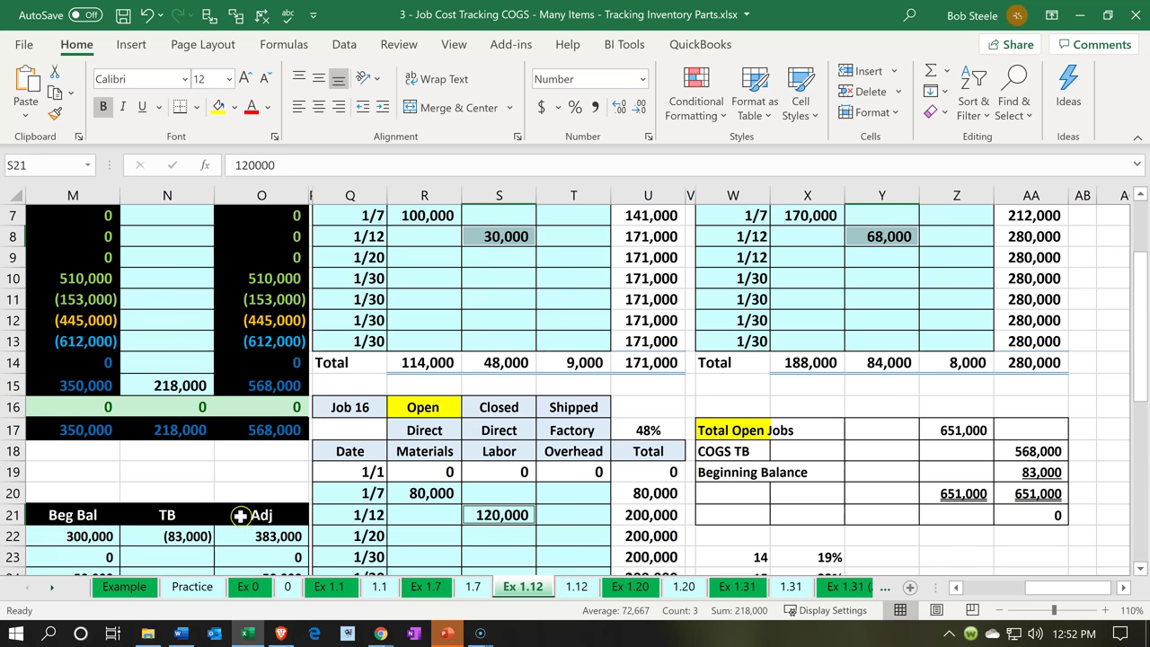
pyautogui.click(250, 635)
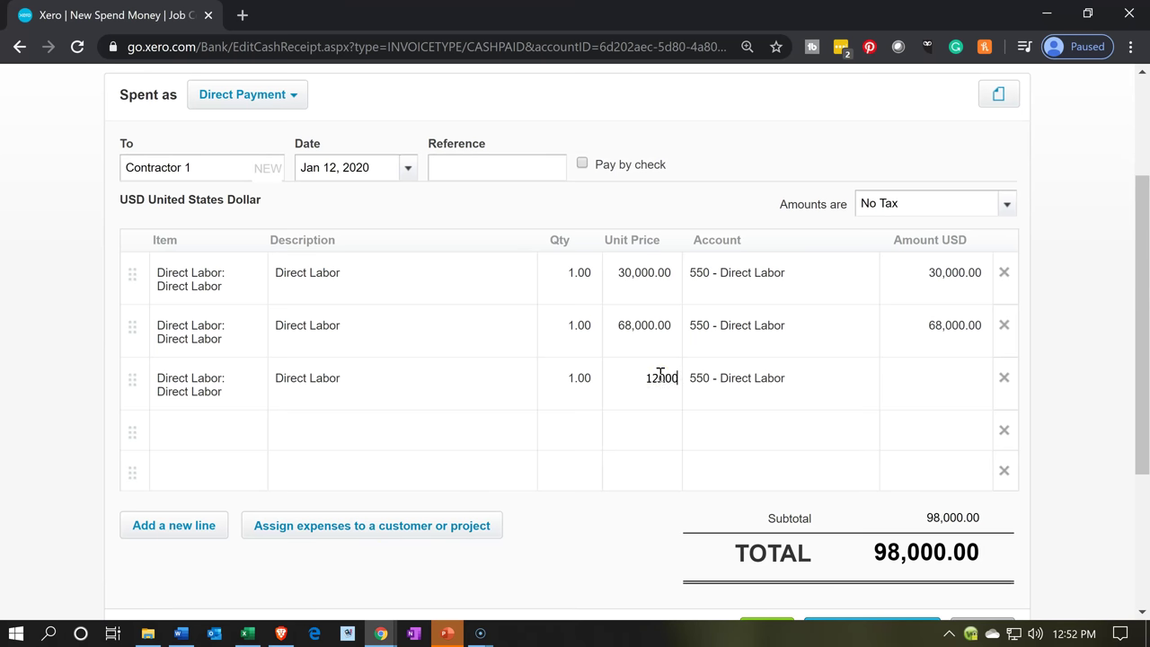
pyautogui.write('0')
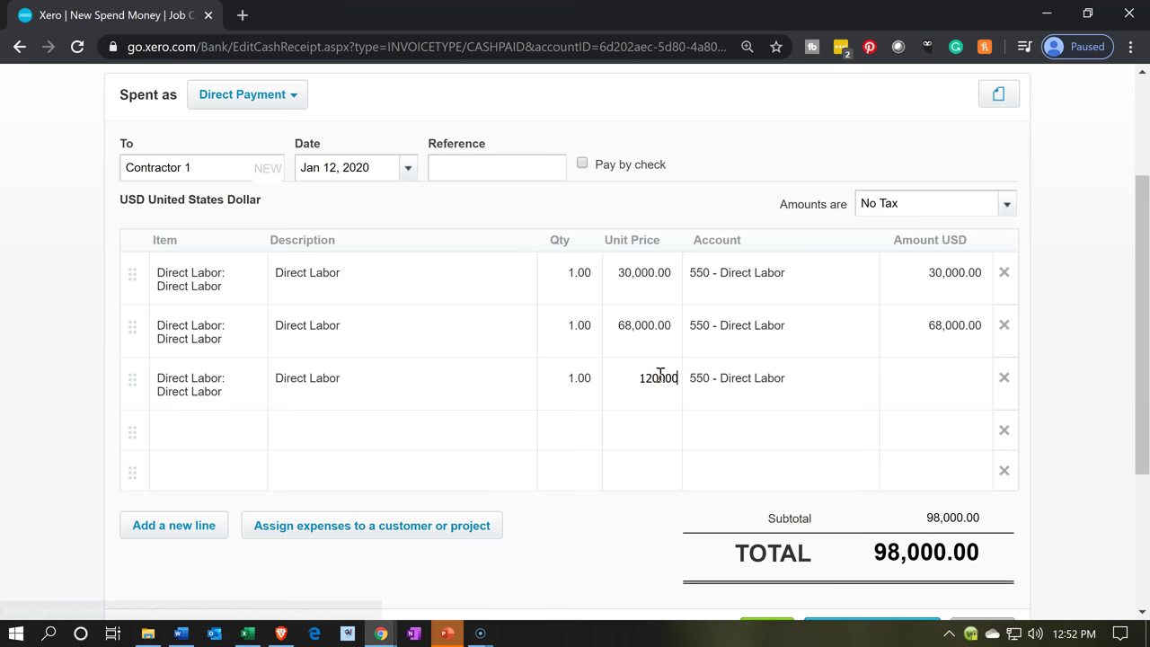
pyautogui.press('Tab')
pyautogui.press('Tab')
pyautogui.press('Tab')
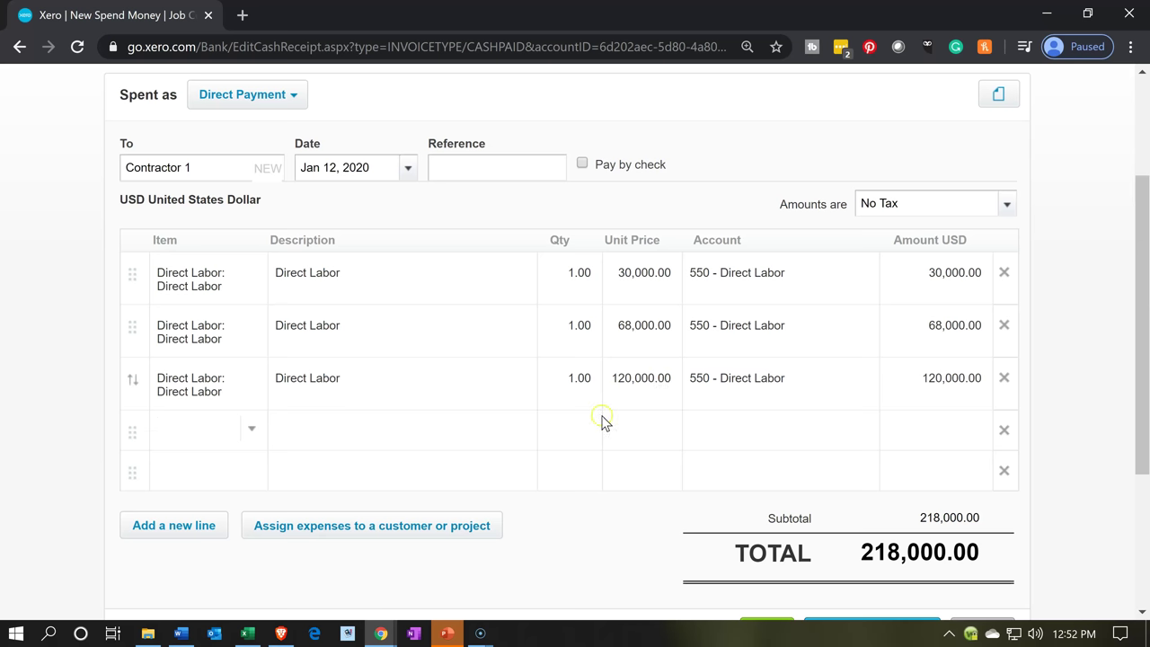
# Open the customer or project assignment for the payment's expenses and assign the 30,000 labor line to project 14.
pyautogui.click(417, 537)
pyautogui.click(436, 238)
pyautogui.write('1')
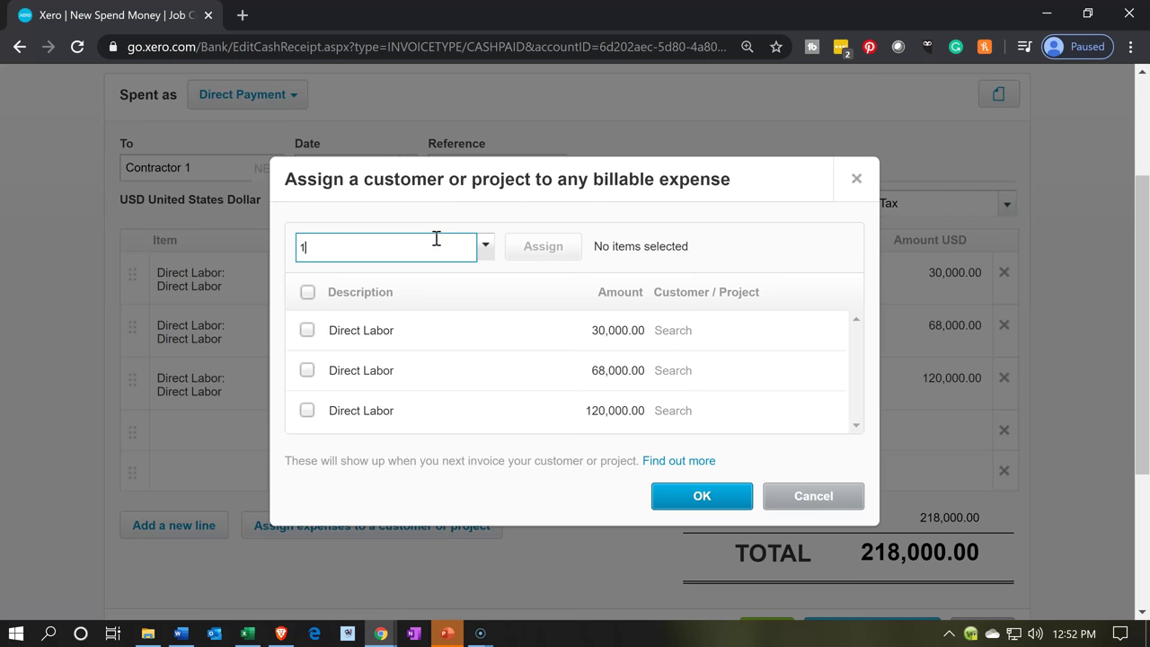
pyautogui.write('4')
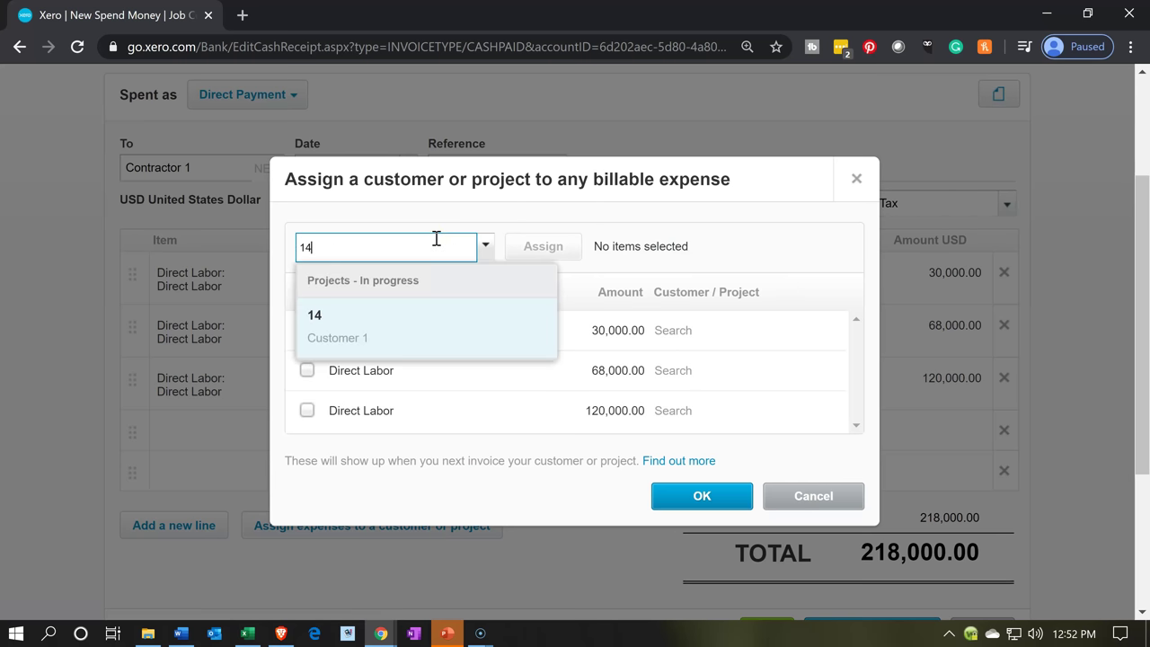
pyautogui.click(388, 335)
pyautogui.click(307, 331)
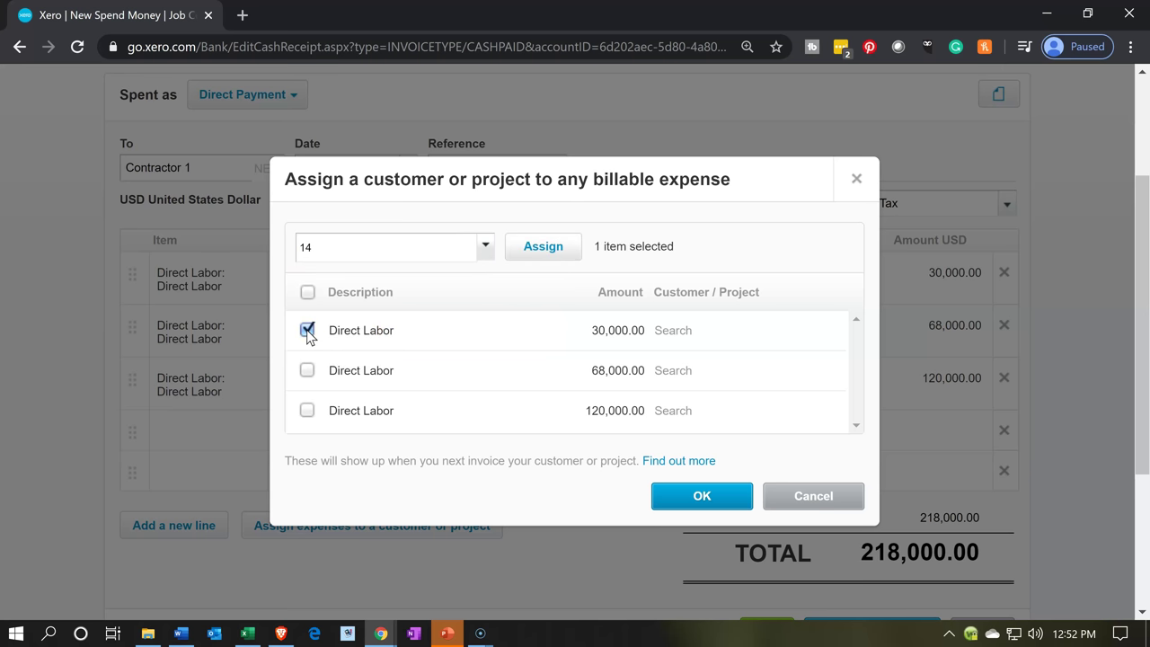
pyautogui.click(521, 248)
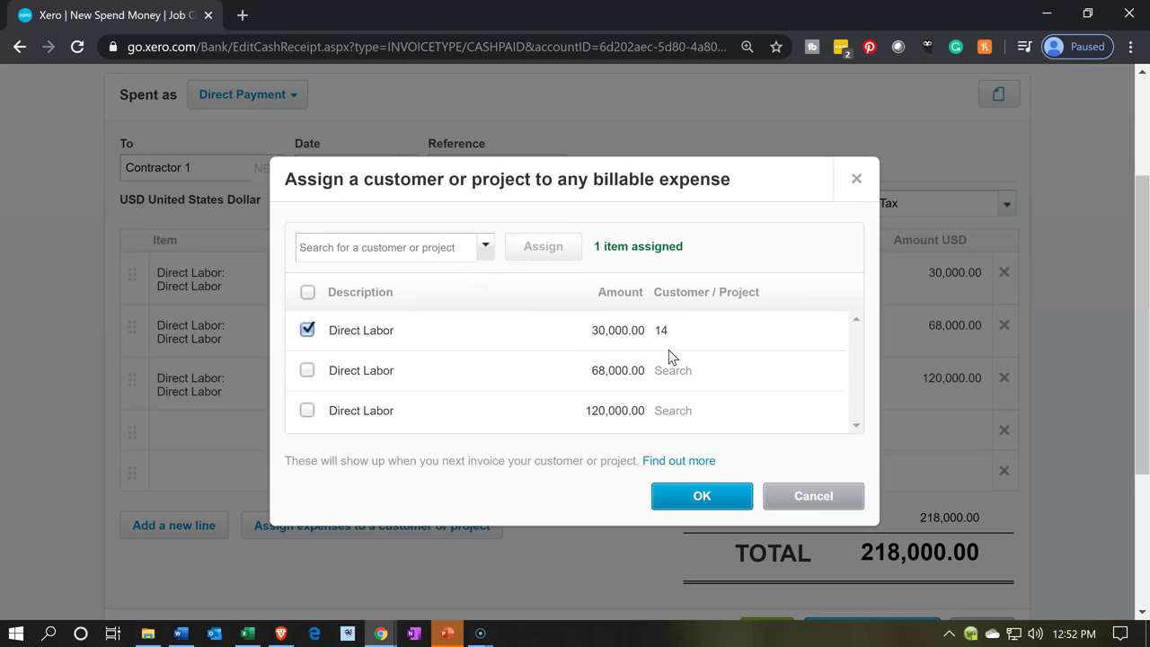
# Add the 68,000 labor line to the selection and assign the selected lines to project 15.
pyautogui.click(307, 371)
pyautogui.click(386, 248)
pyautogui.write('15')
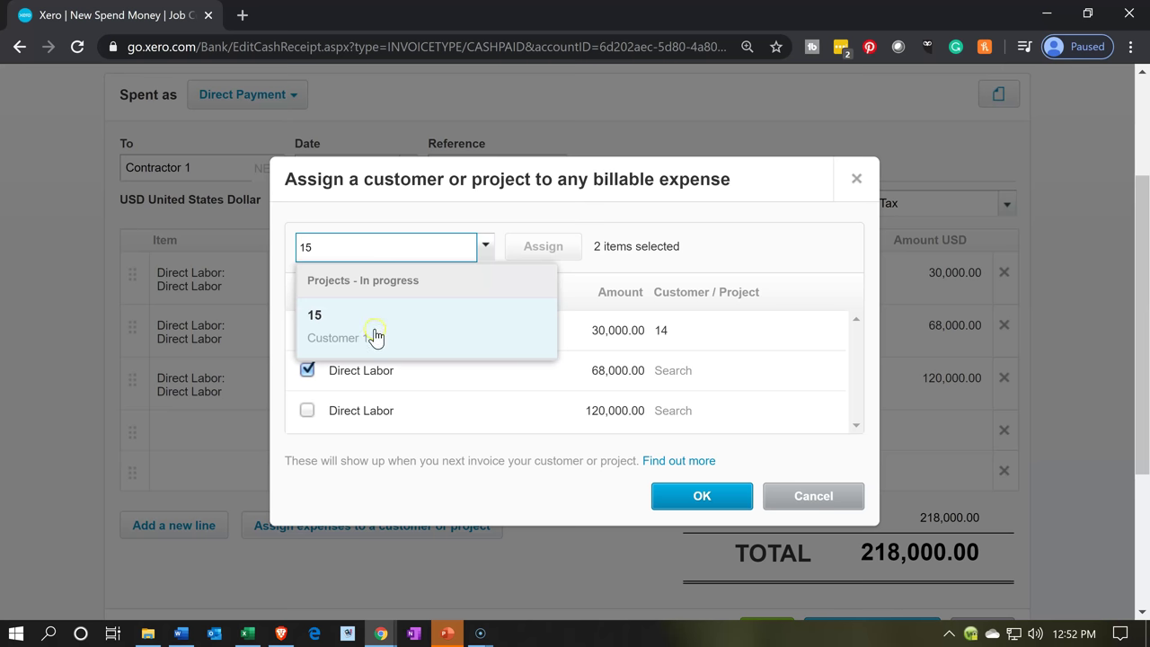
pyautogui.click(376, 334)
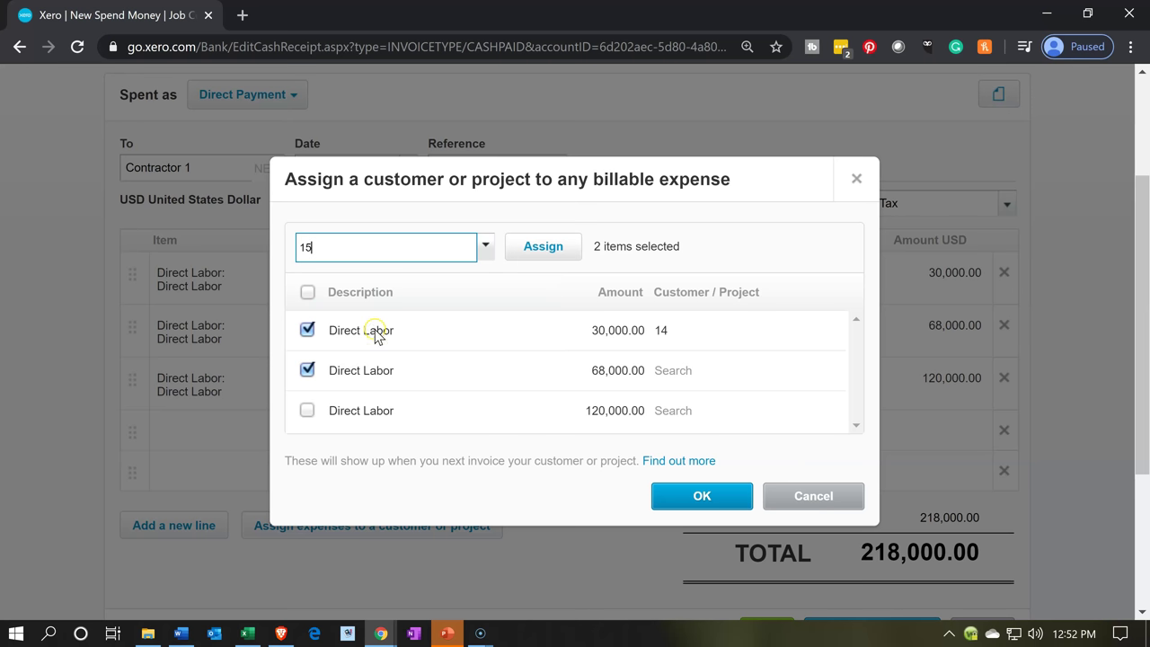
pyautogui.click(528, 260)
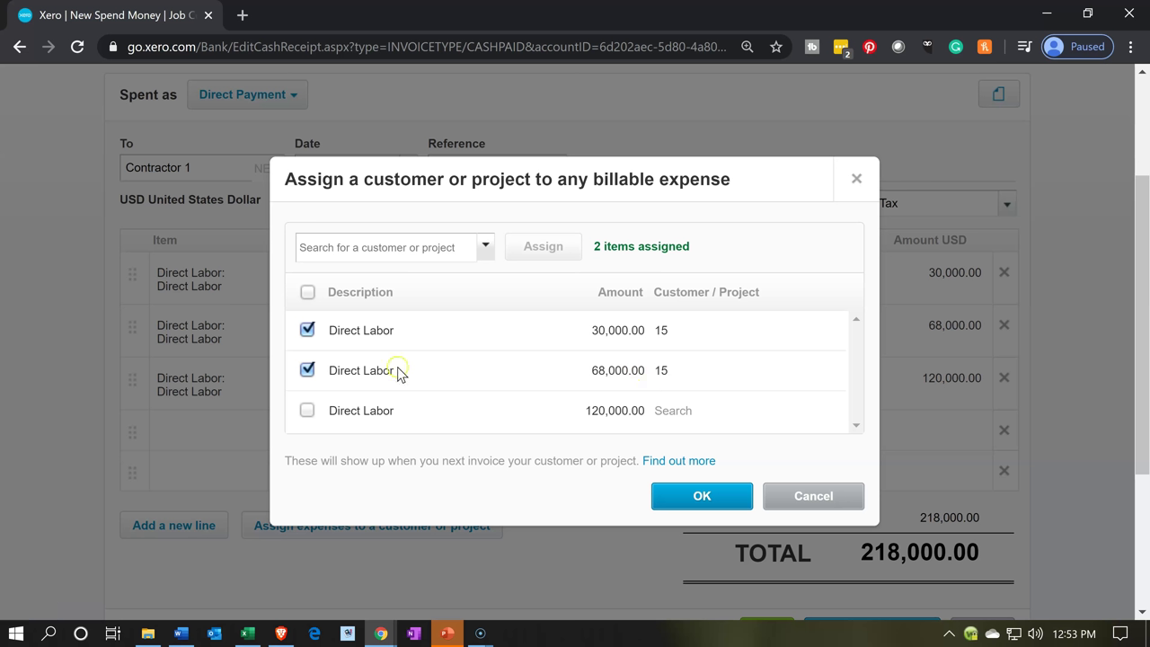
# Deselect the 68,000 line, reassign only the 30,000 labor line to project 14, and clear its selection.
pyautogui.click(308, 369)
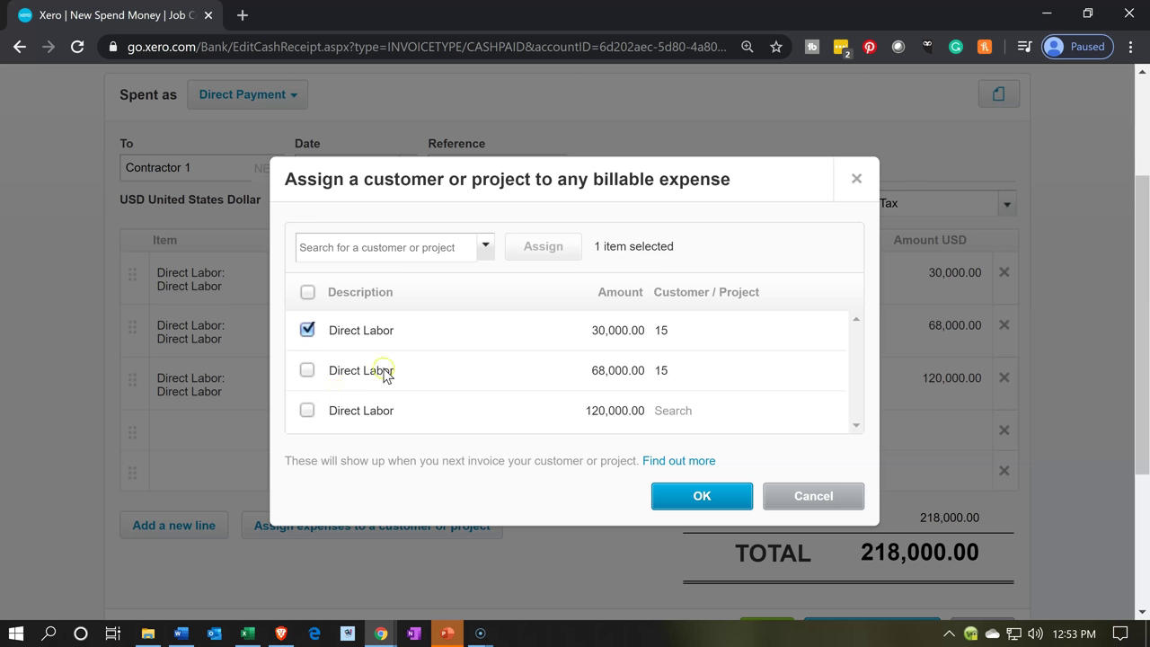
pyautogui.click(407, 257)
pyautogui.write('14')
pyautogui.click(384, 321)
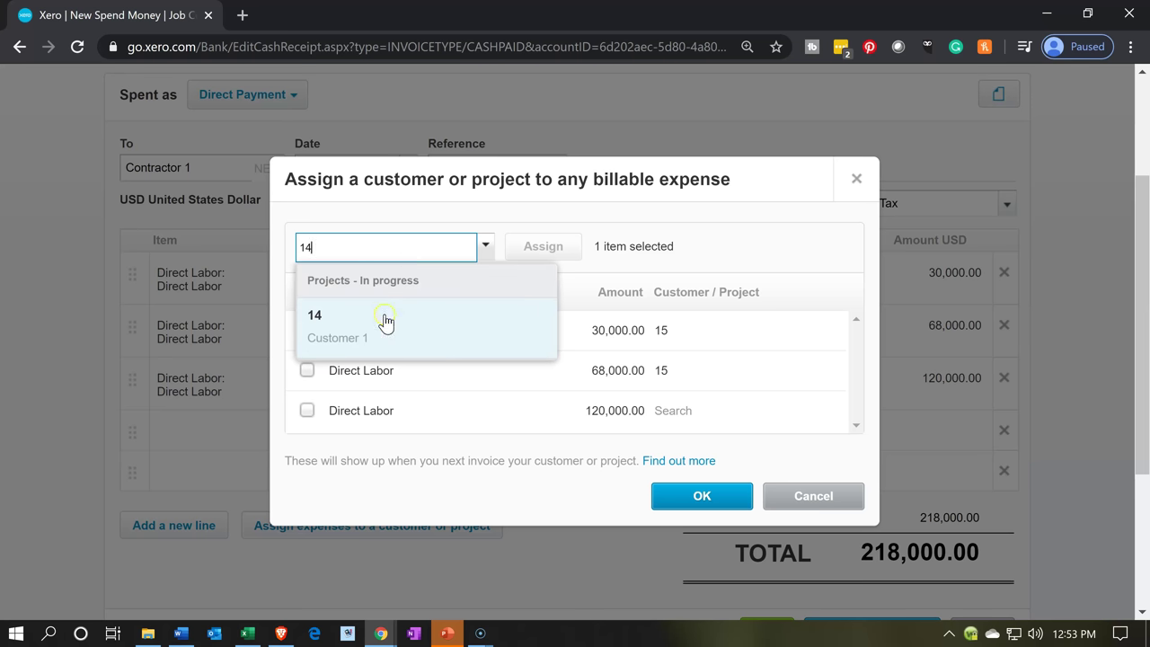
pyautogui.click(533, 248)
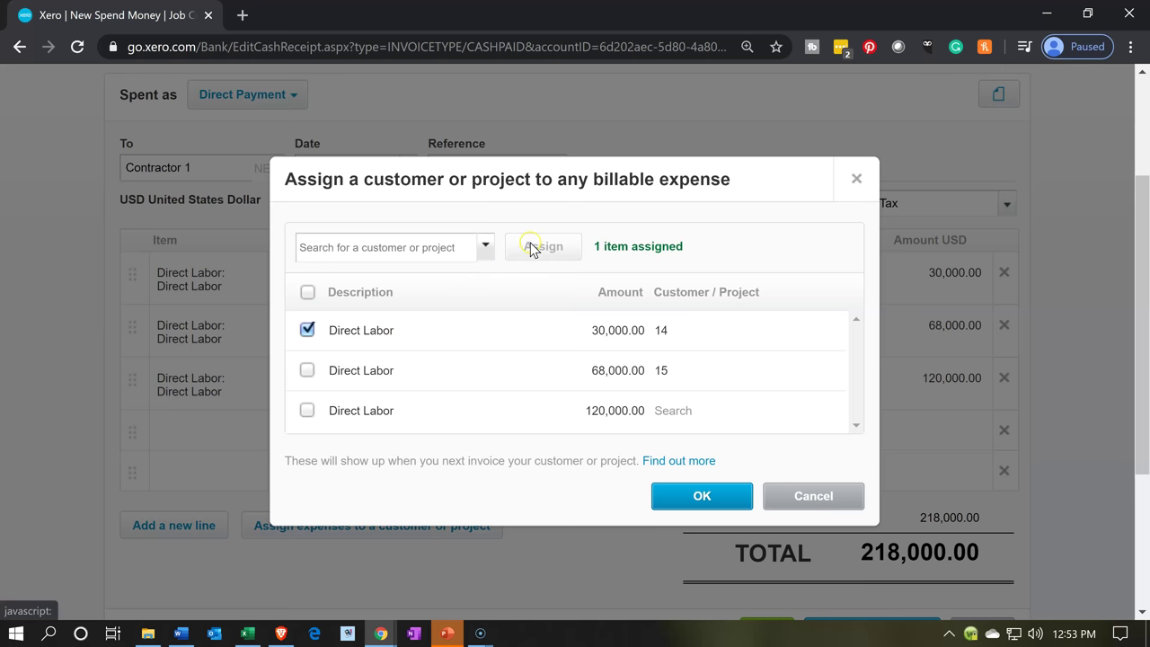
pyautogui.click(309, 332)
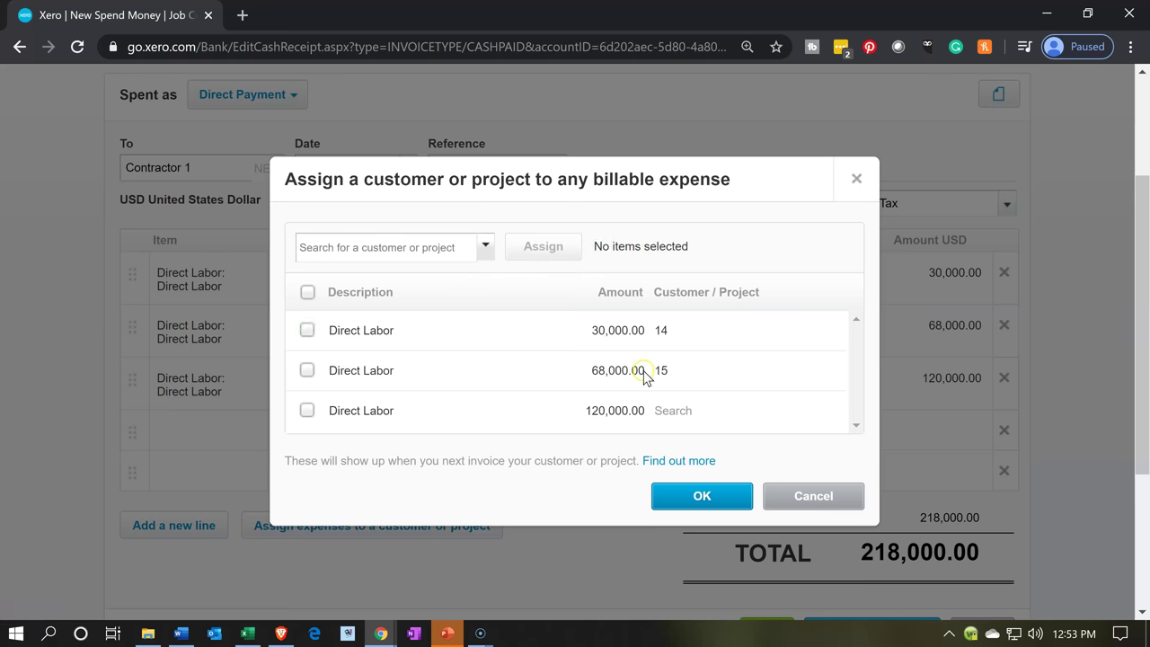
# Assign the 120,000 labor line to project 16, accept the project assignments and review the payment lines.
pyautogui.click(308, 412)
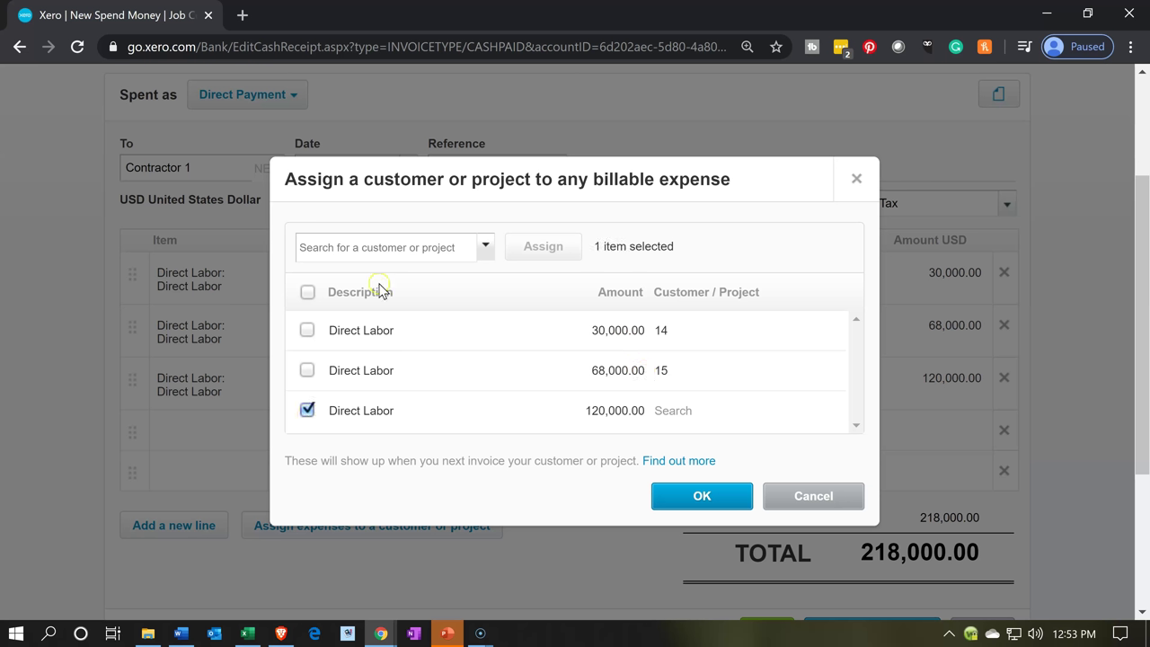
pyautogui.click(374, 251)
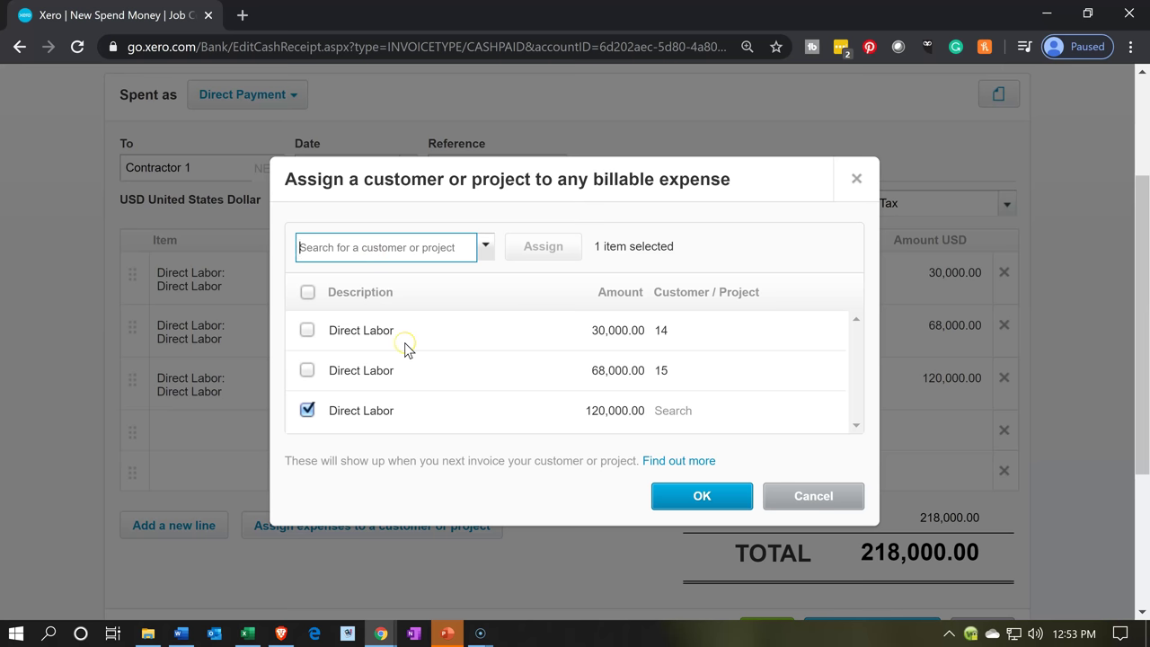
pyautogui.write('16')
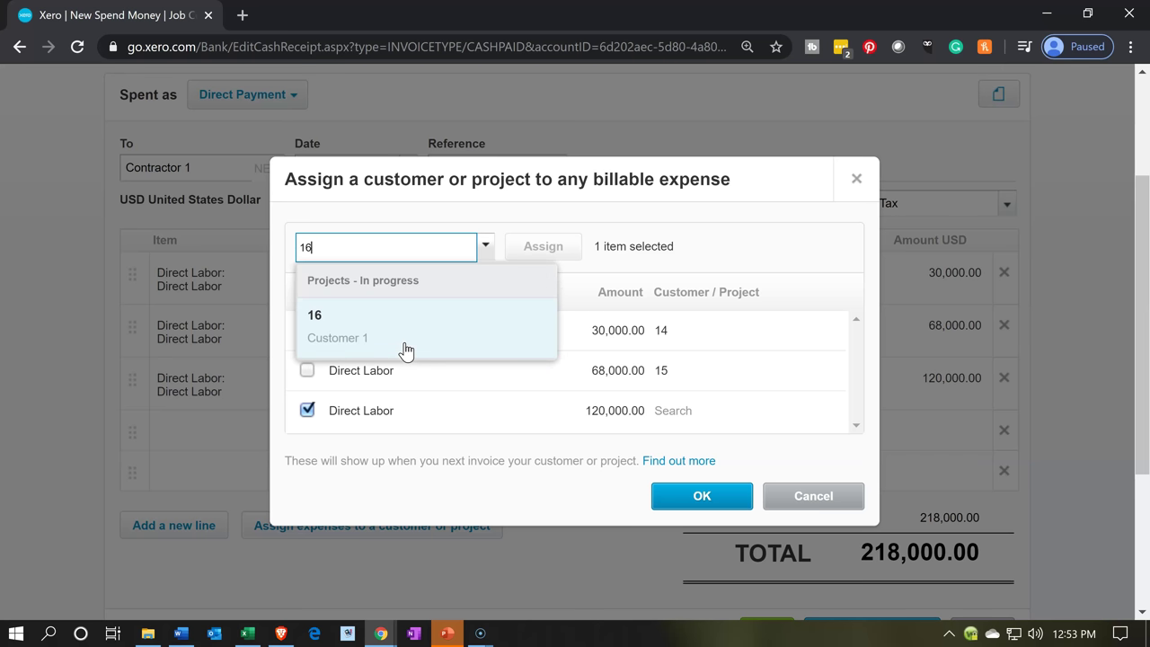
pyautogui.click(404, 345)
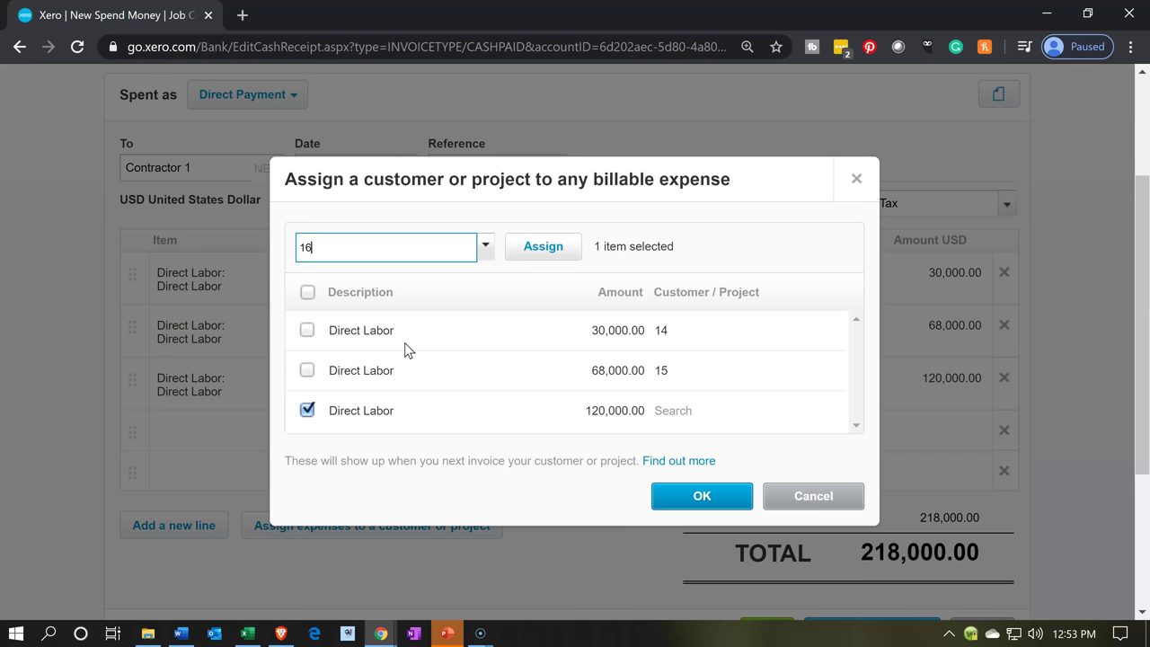
pyautogui.click(563, 260)
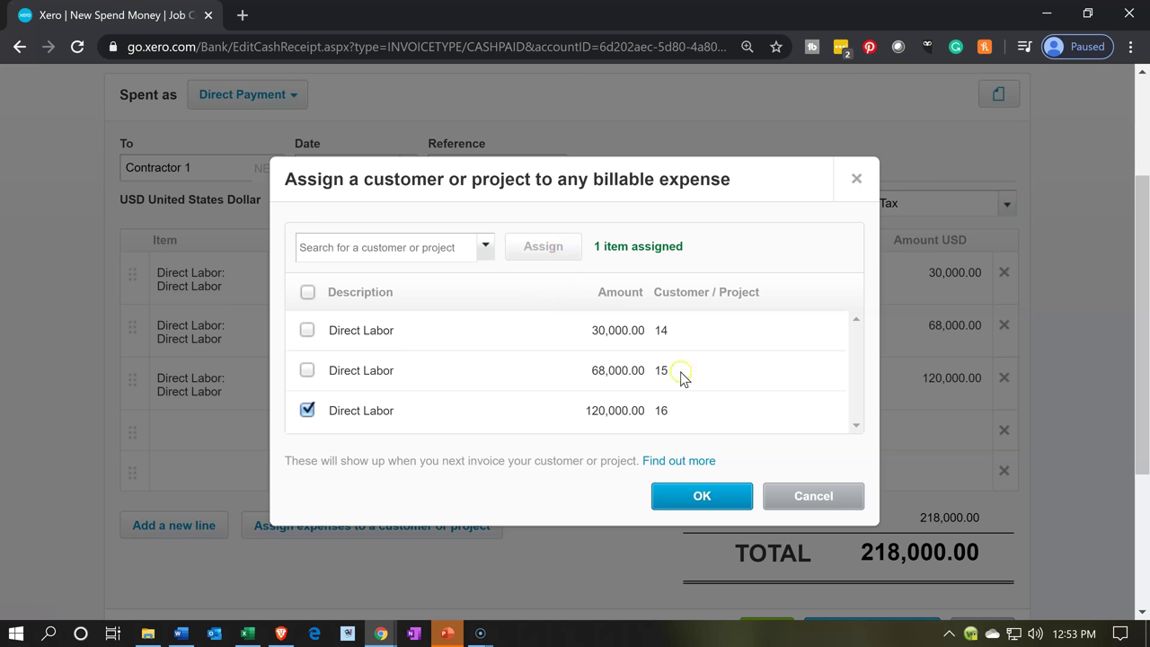
pyautogui.click(701, 506)
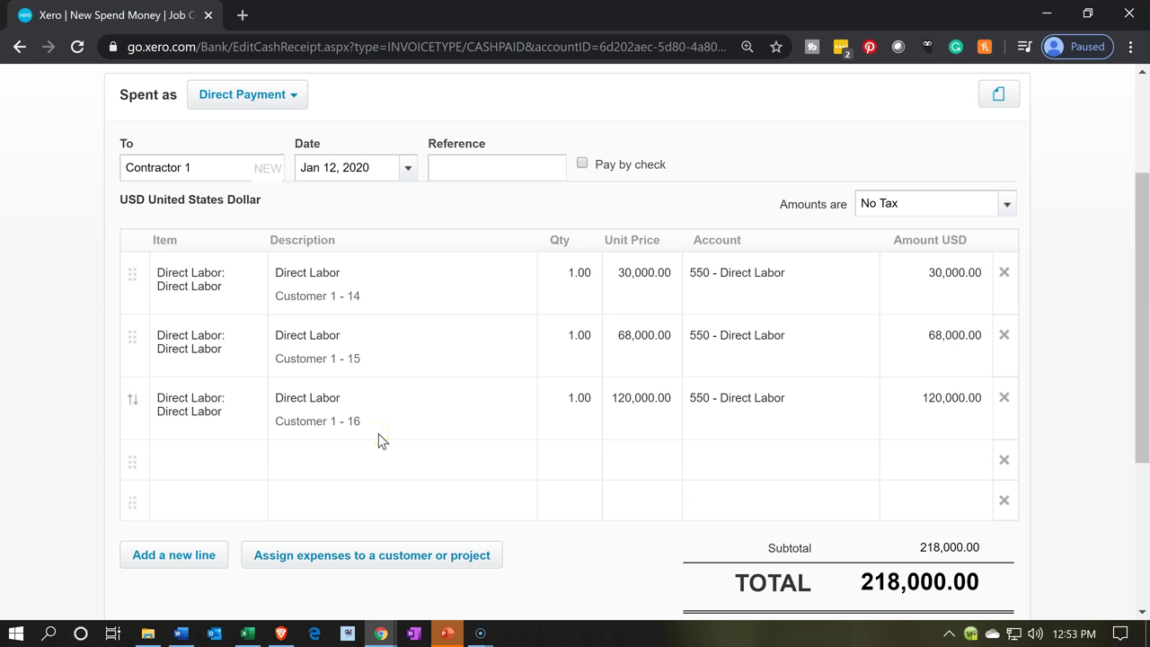
pyautogui.scroll(2, 379, 440)
pyautogui.scroll(-1, 379, 440)
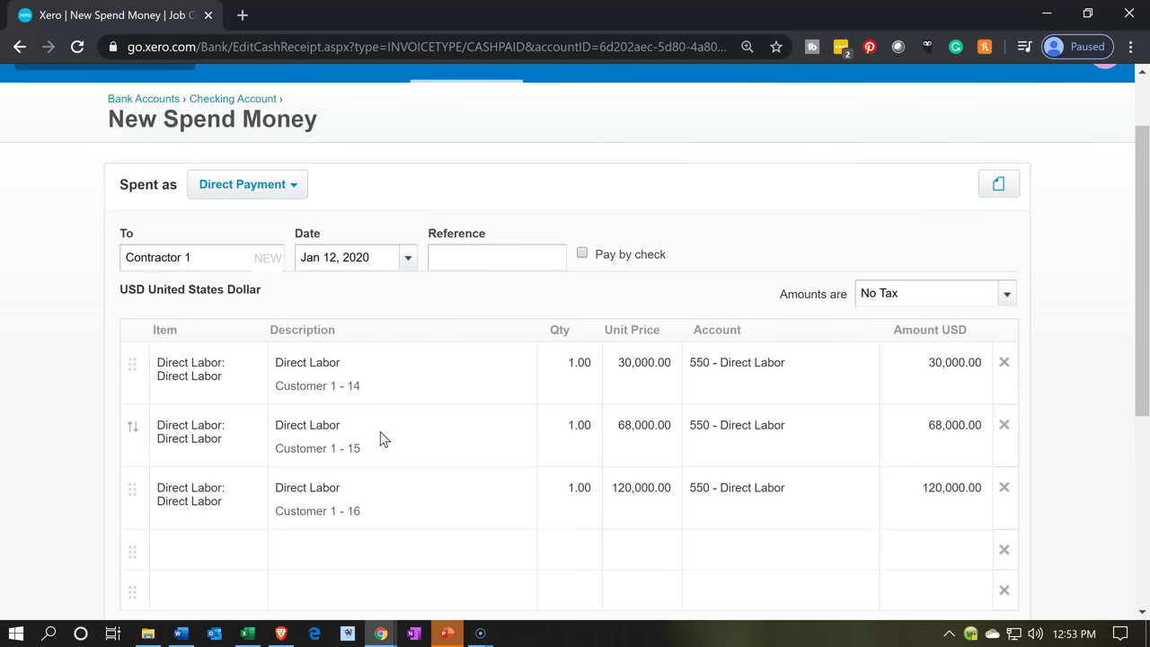
# Assign the account 672 - Payroll Tax Expense to the negative 120,000 line of the payment.
pyautogui.scroll(-2, 380, 438)
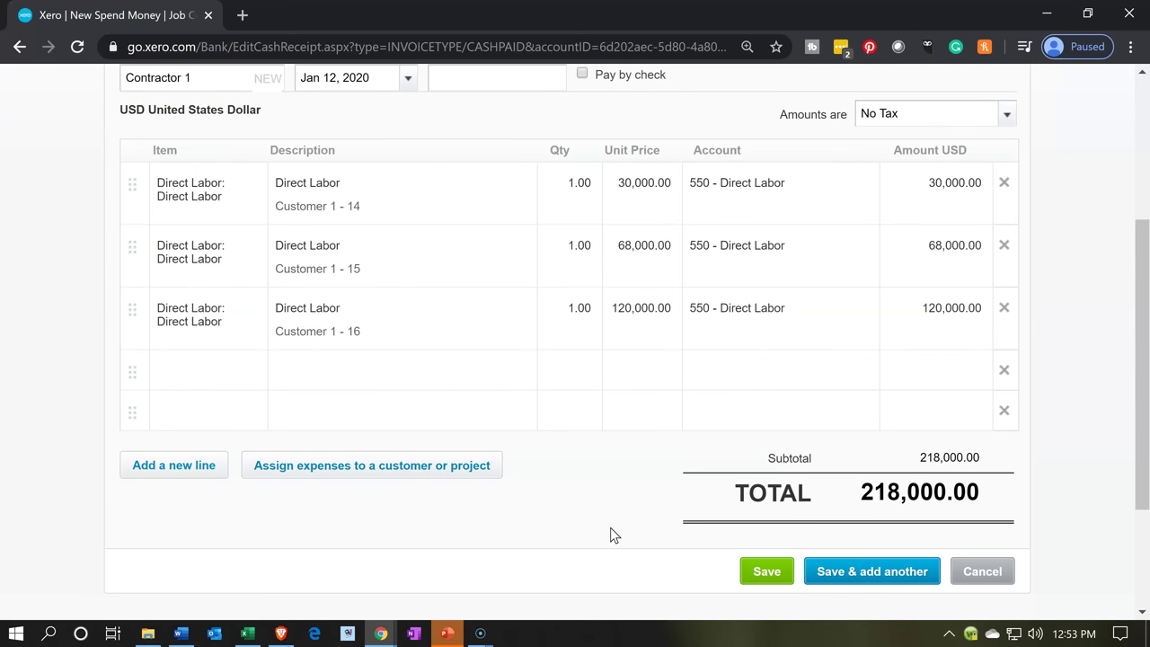
pyautogui.scroll(1, 610, 534)
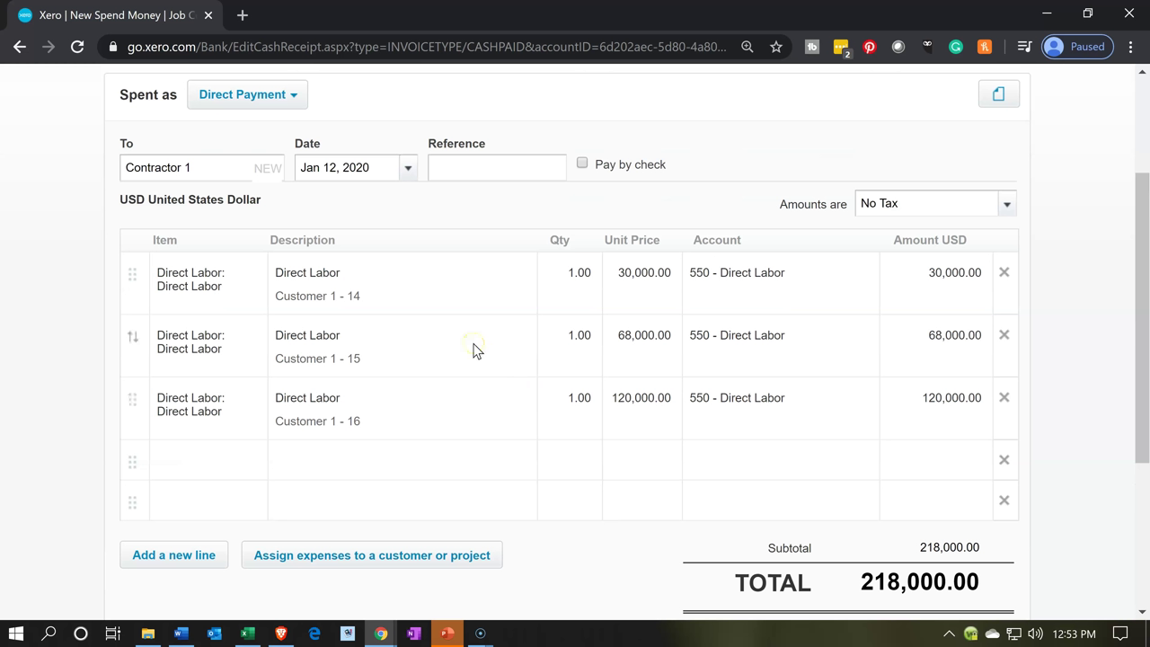
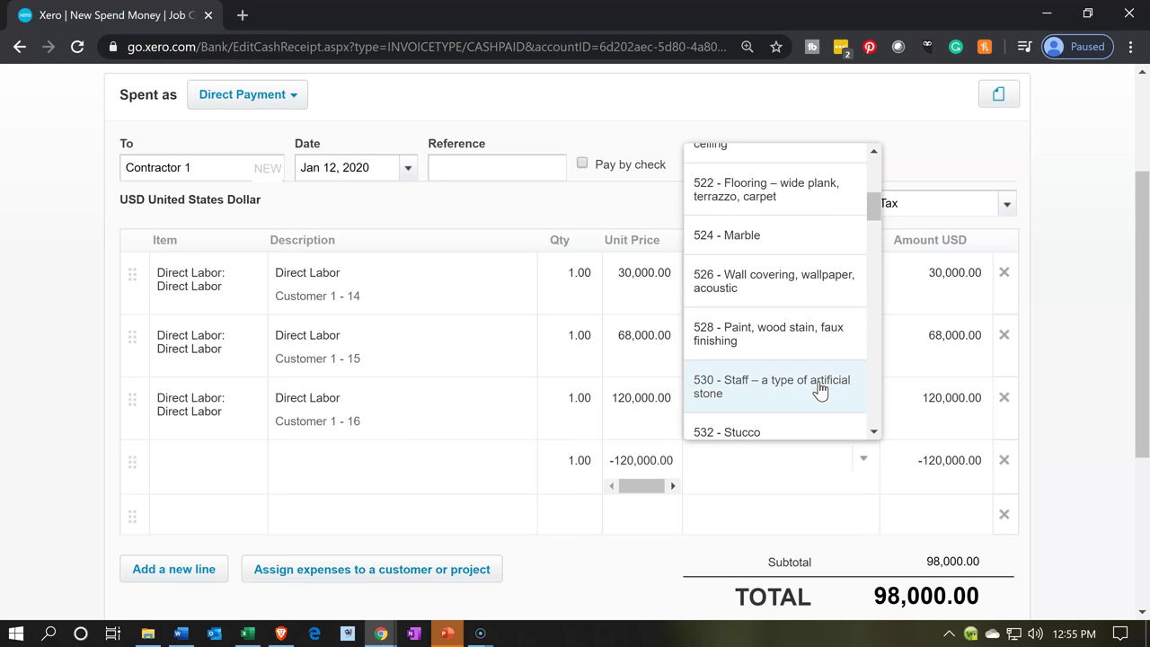
pyautogui.scroll(-1, 819, 389)
pyautogui.scroll(-4, 820, 389)
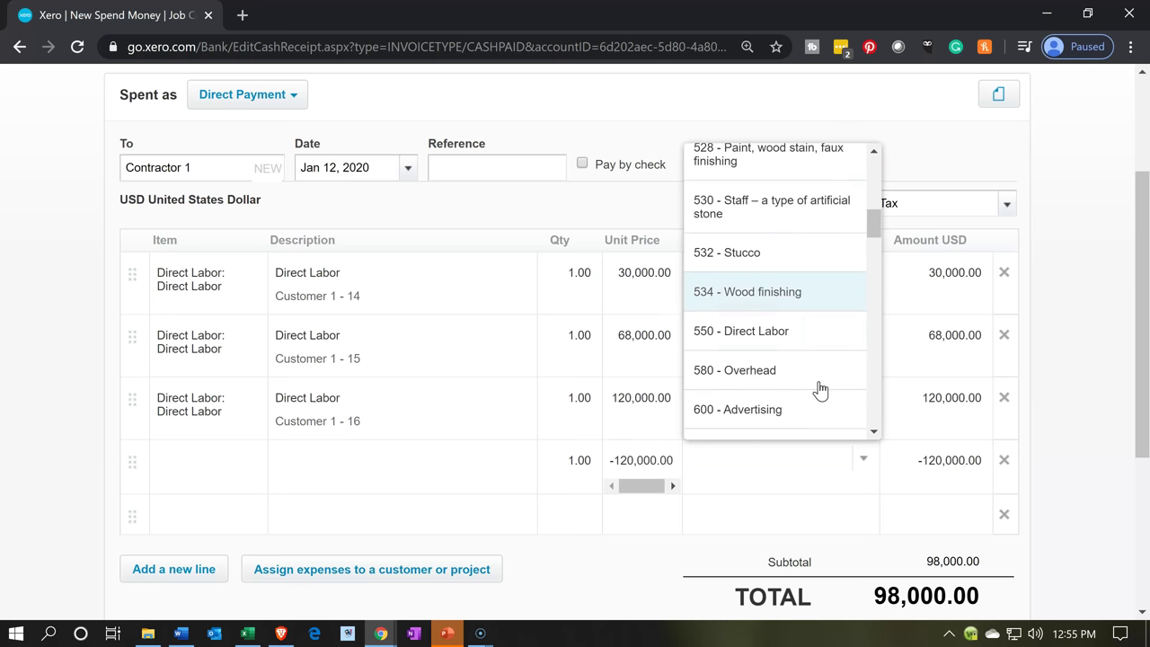
pyautogui.scroll(-2, 820, 389)
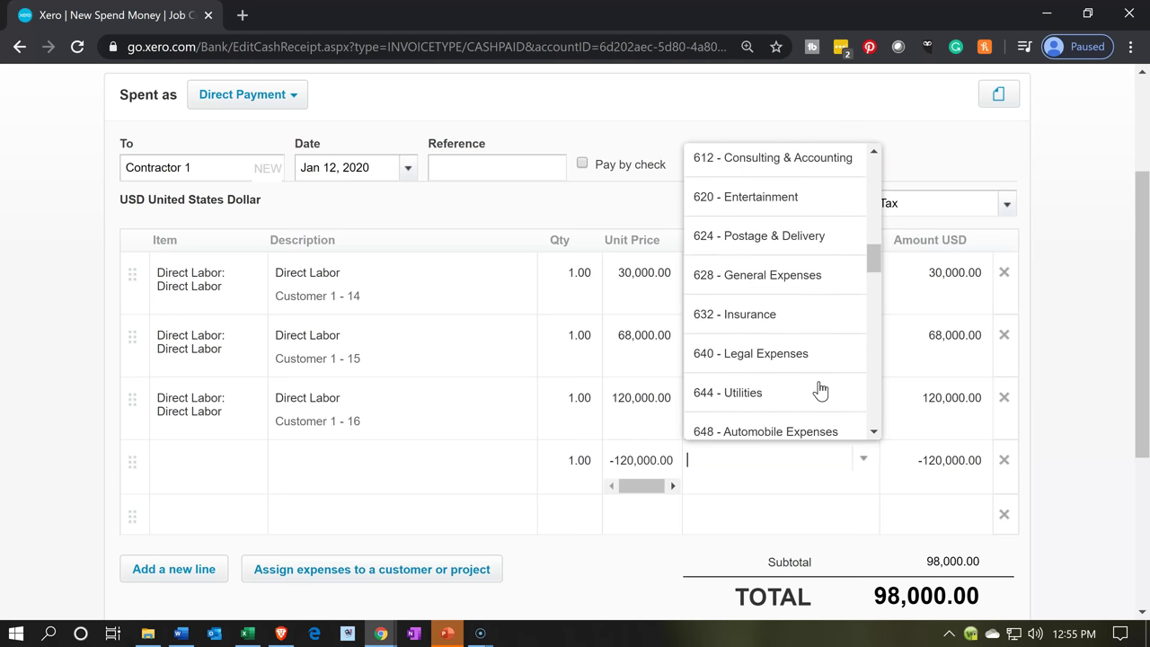
pyautogui.scroll(-1, 819, 389)
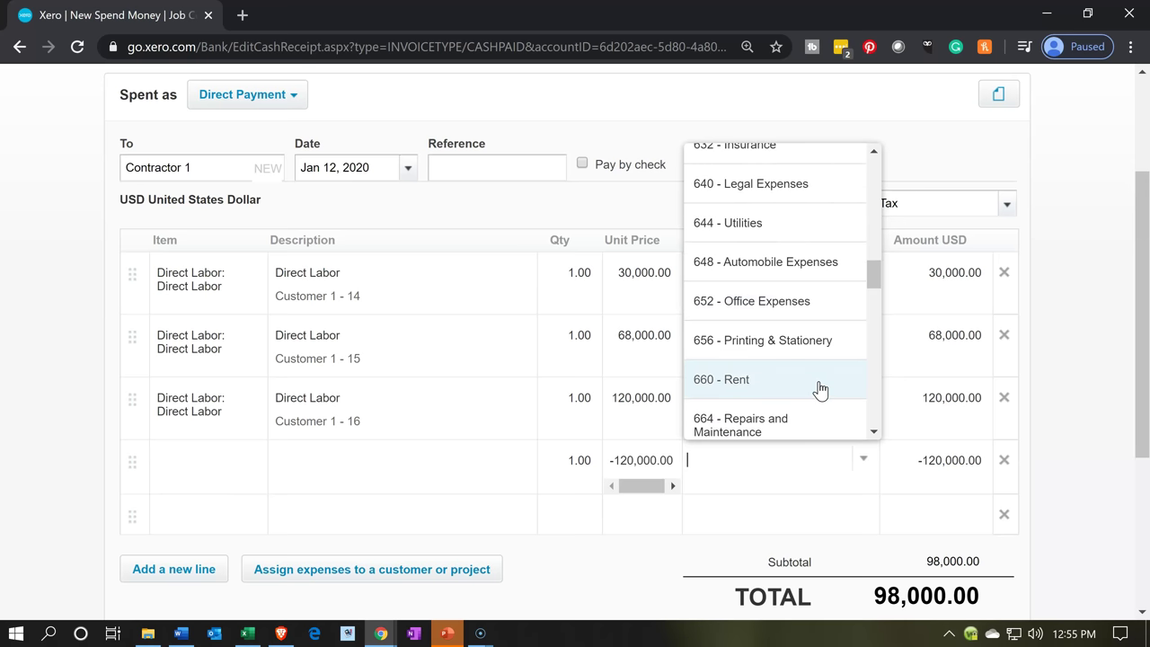
pyautogui.scroll(-1, 820, 390)
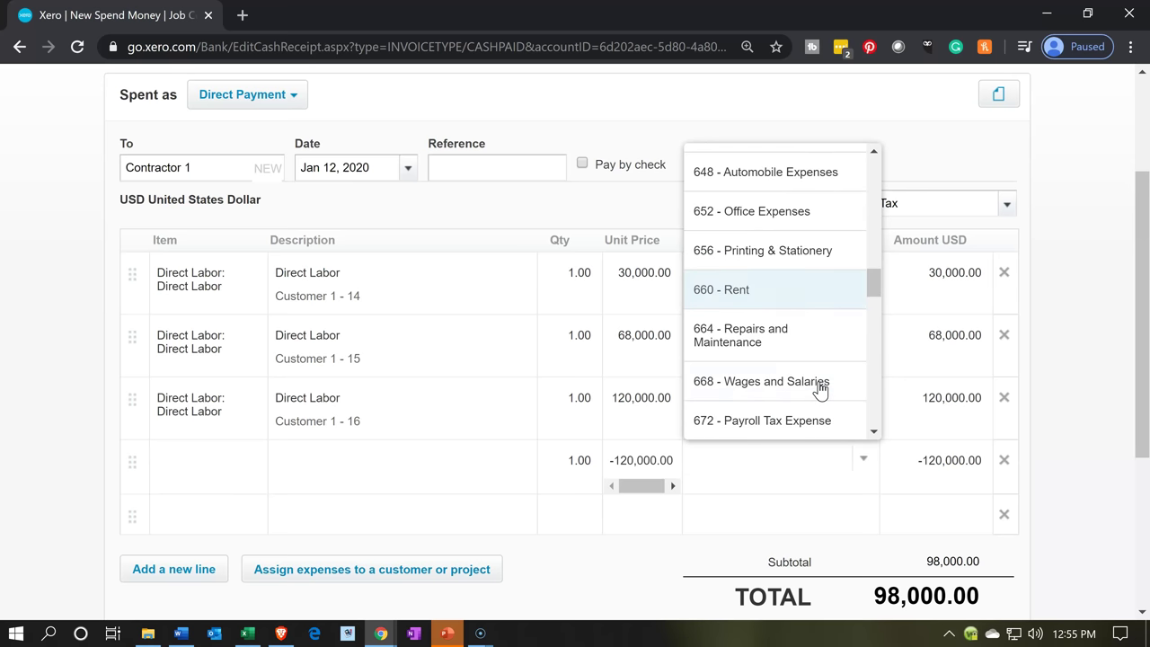
pyautogui.click(777, 416)
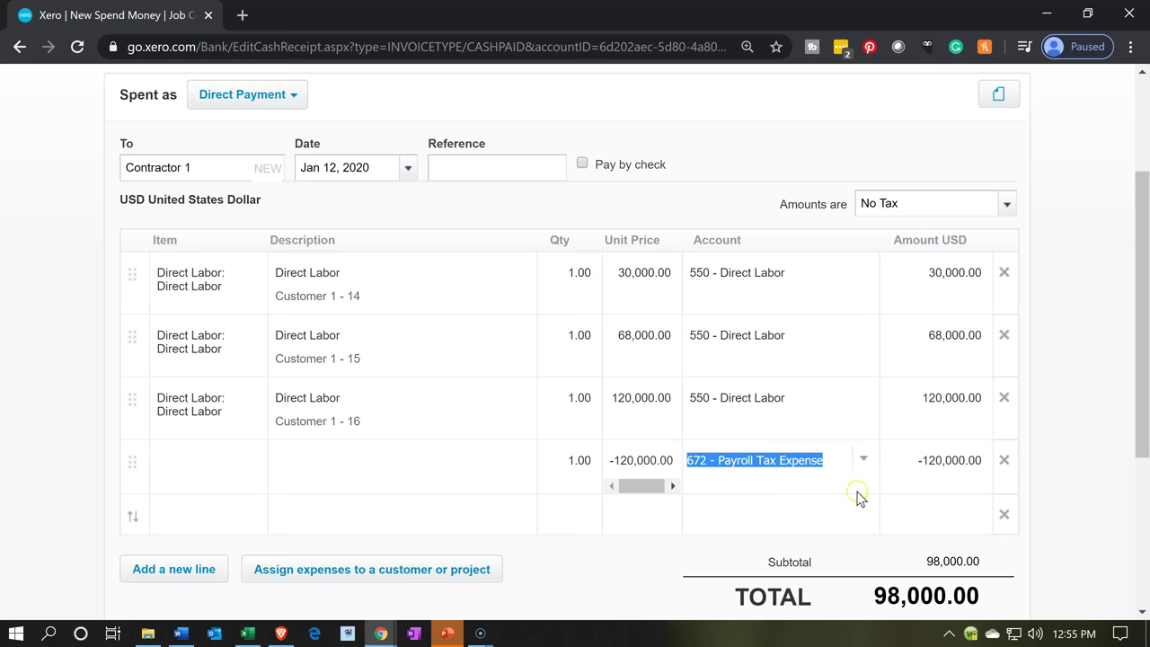
# Set the unit price of the Payroll Tax Expense line to -218,000 to offset the direct labor lines.
pyautogui.click(647, 466)
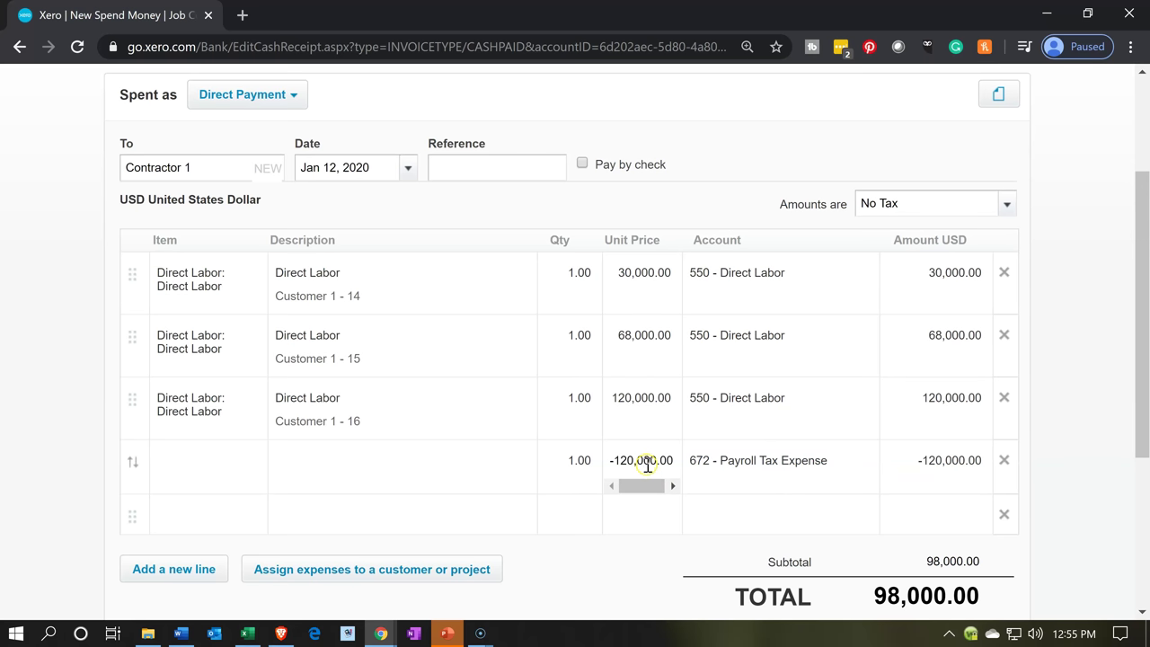
pyautogui.press('BackSpace')
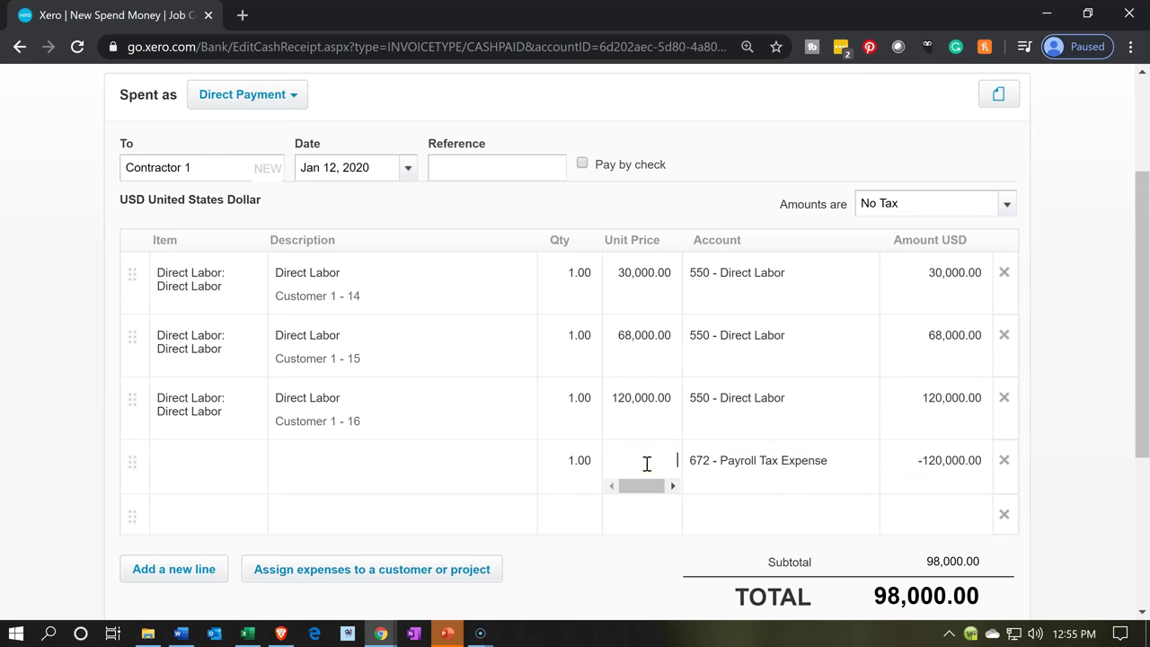
pyautogui.press('Tab')
pyautogui.click(646, 465)
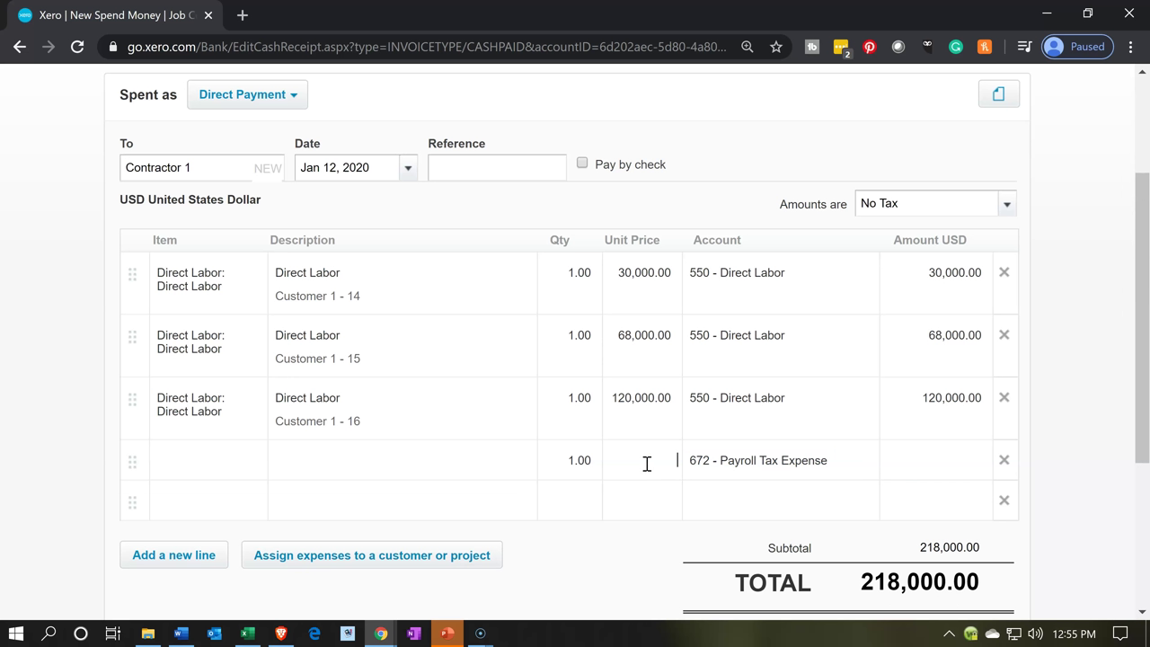
pyautogui.write('-218000')
pyautogui.press('Tab')
pyautogui.click(905, 576)
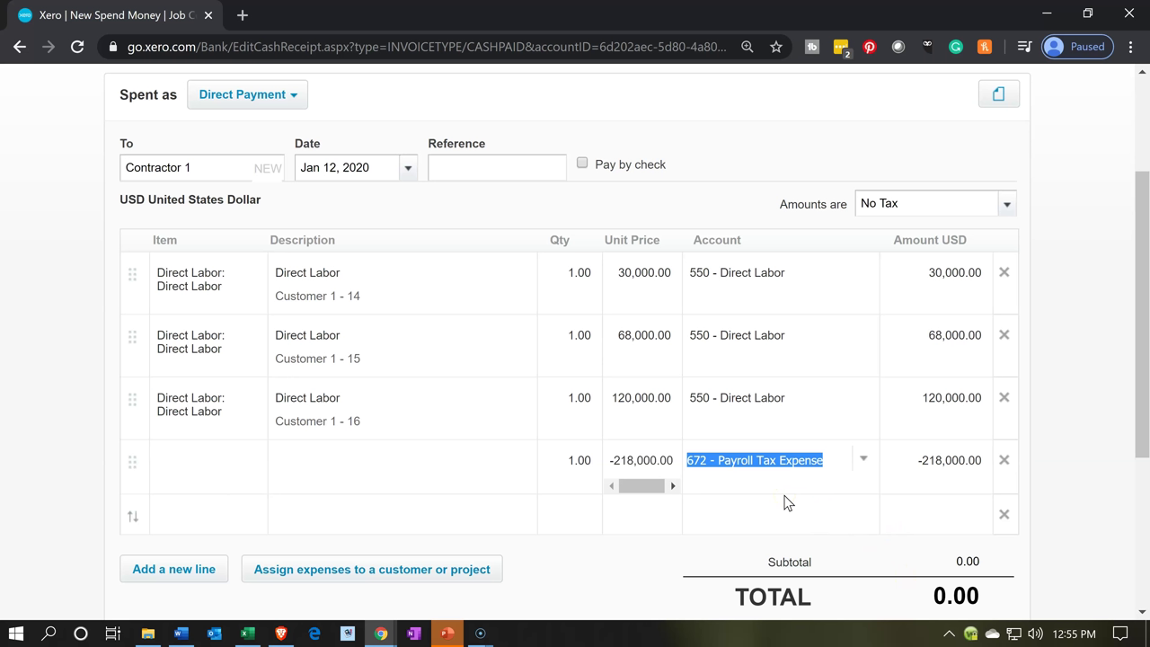
# Clear the quantity, unit price and account from the Payroll Tax Expense line, leaving only the three direct labor lines filled in.
pyautogui.click(567, 436)
pyautogui.click(470, 476)
pyautogui.click(674, 486)
pyautogui.click(431, 469)
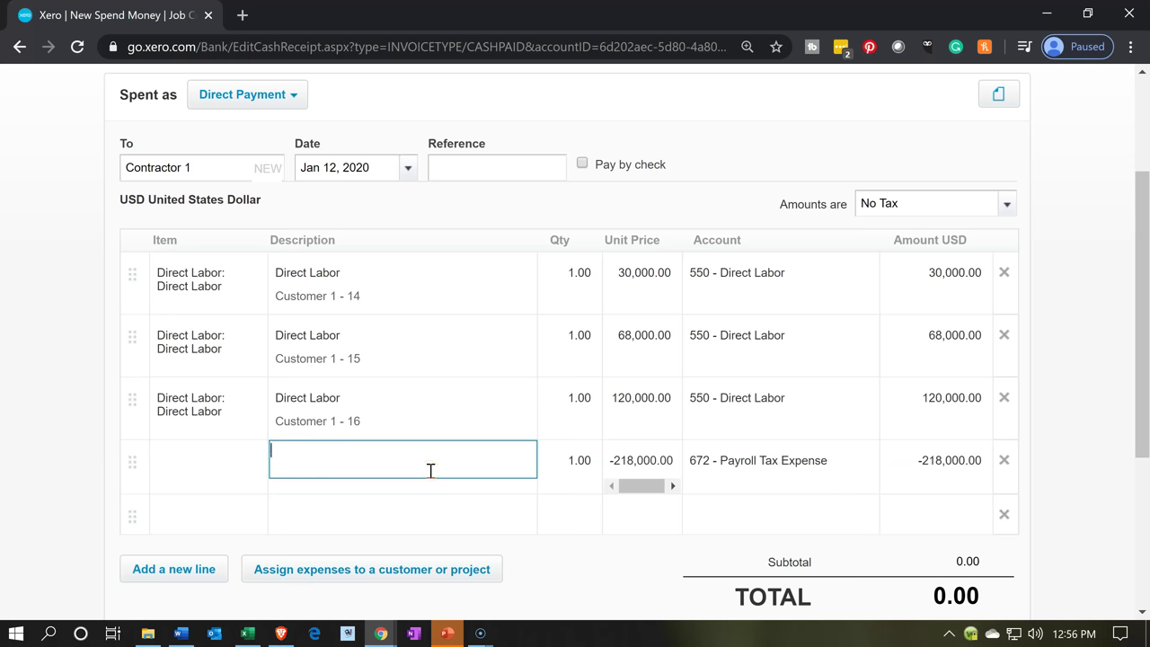
pyautogui.press('Tab')
pyautogui.press('BackSpace')
pyautogui.press('Tab')
pyautogui.press('BackSpace')
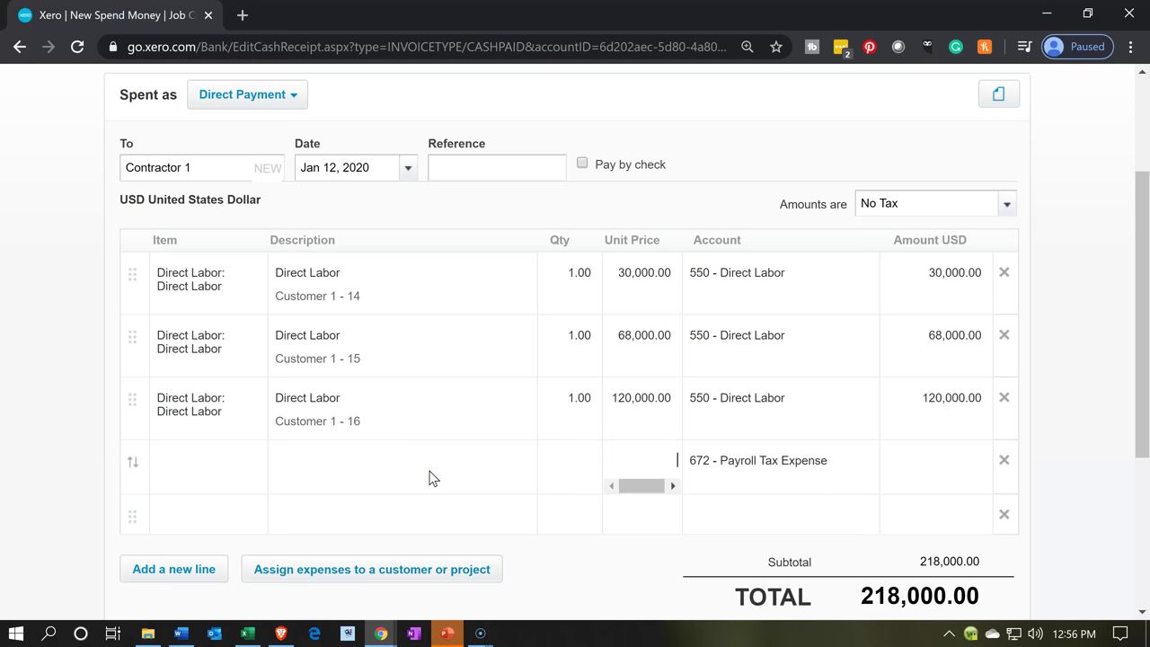
pyautogui.press('Tab')
pyautogui.press('BackSpace')
pyautogui.press('Tab')
pyautogui.click(588, 506)
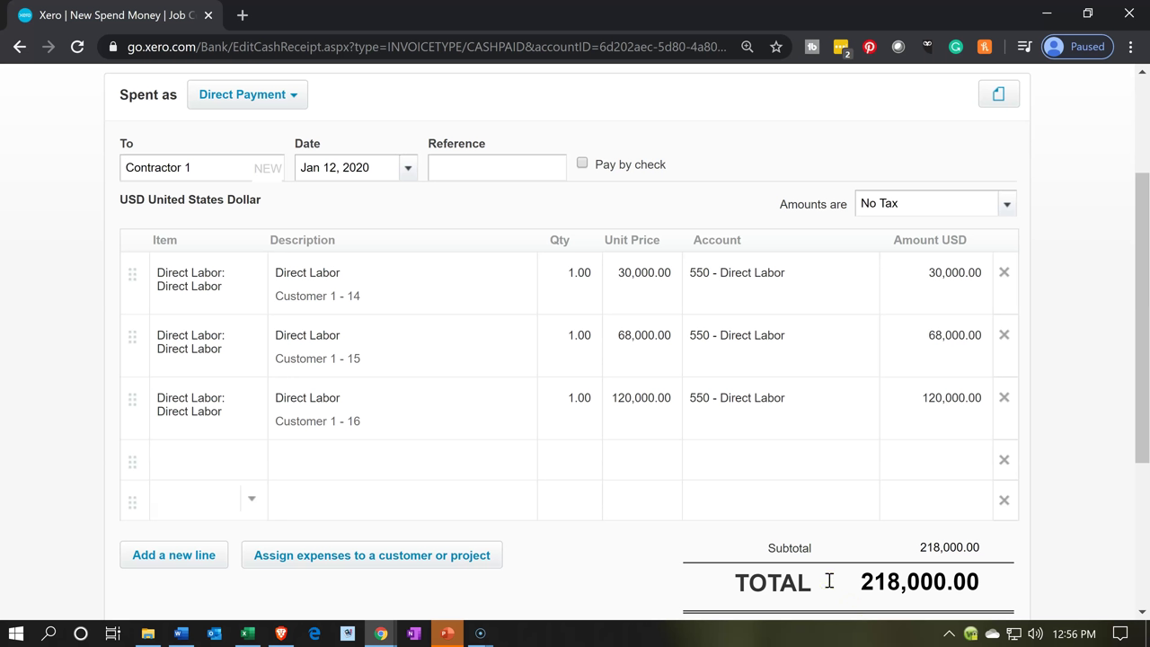
# Save the Contractor 1 Spend Money transaction with its three direct labor lines.
pyautogui.scroll(-1, 829, 581)
pyautogui.click(763, 580)
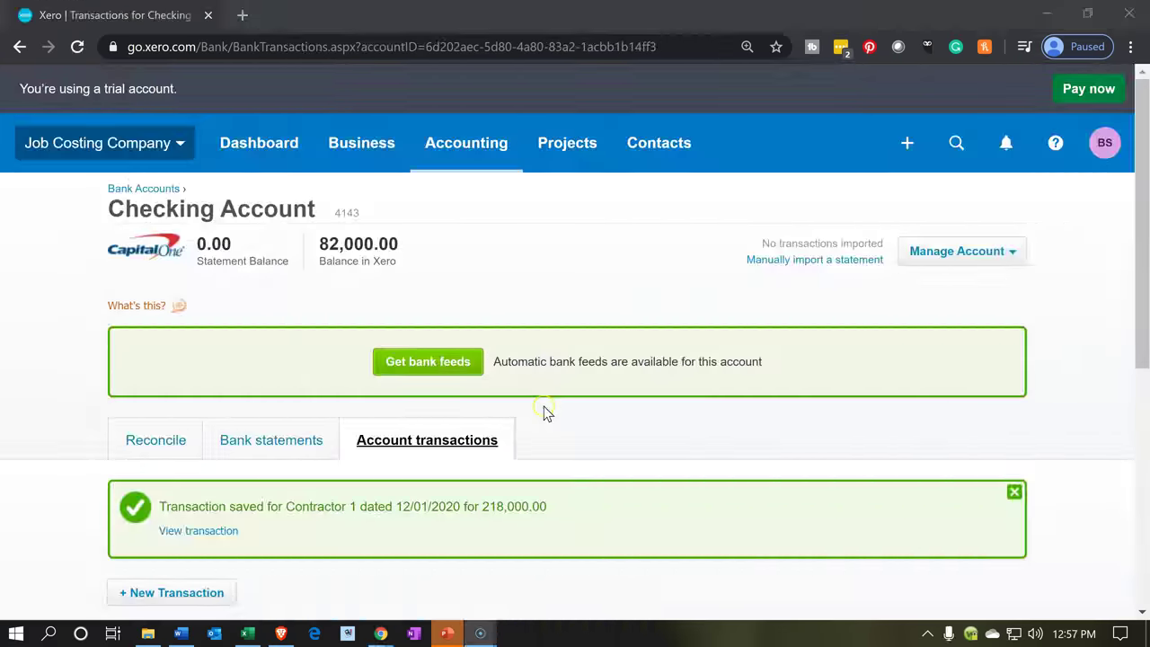
# Run the Balance Sheet report as of Jan 31, 2020.
pyautogui.click(482, 159)
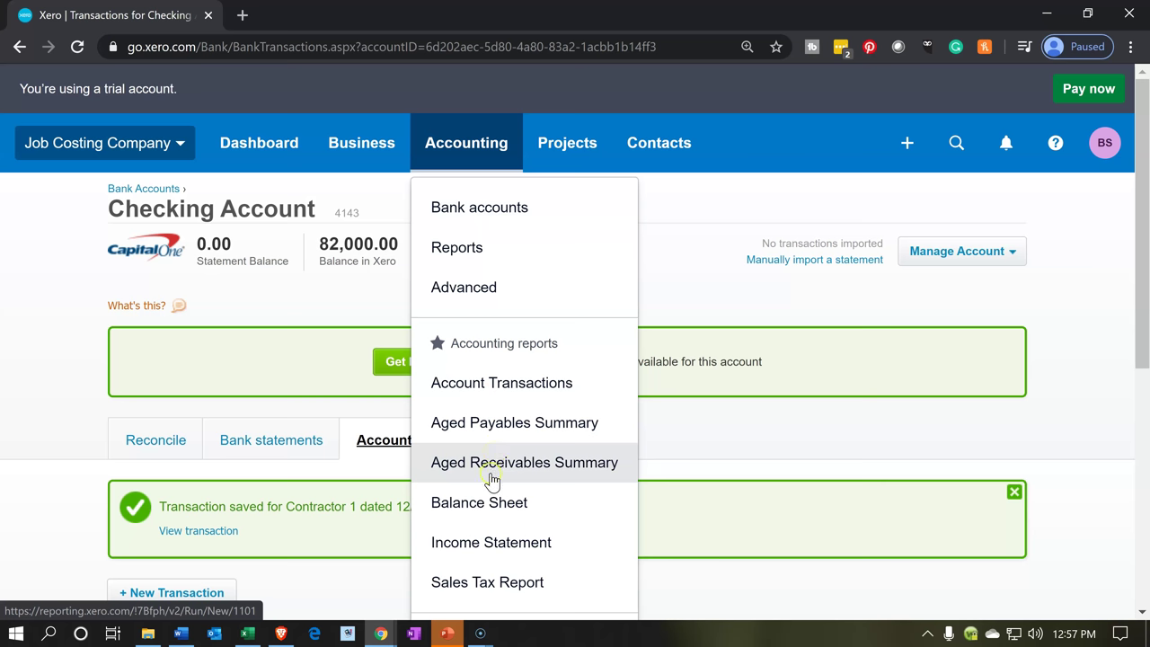
pyautogui.click(479, 506)
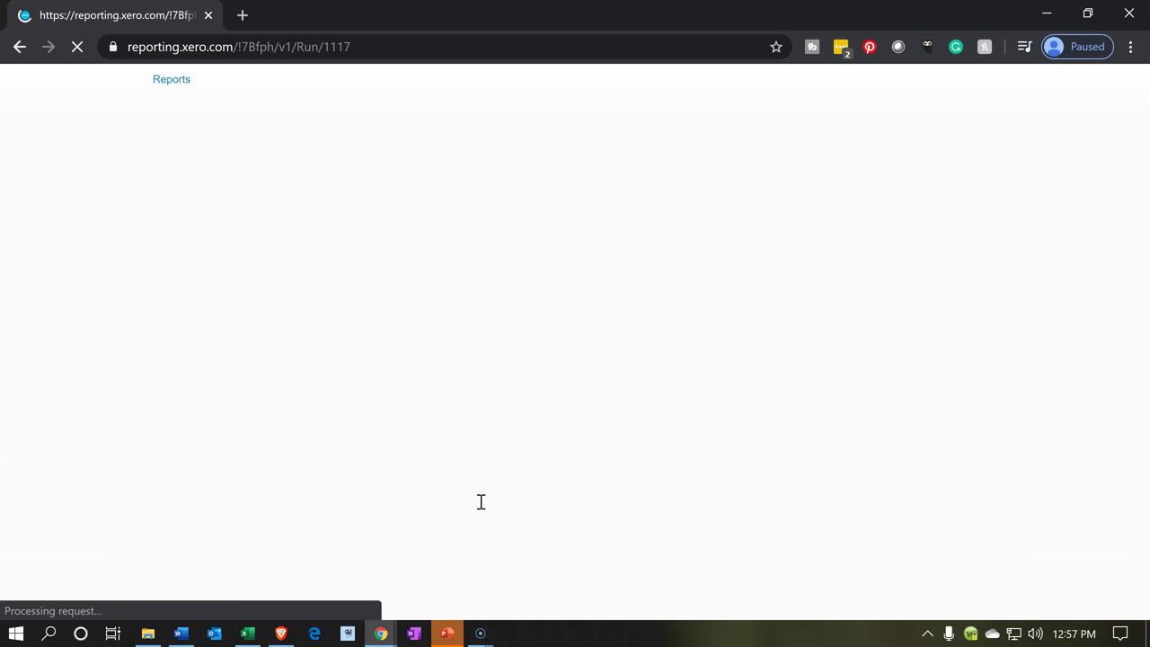
pyautogui.click(491, 273)
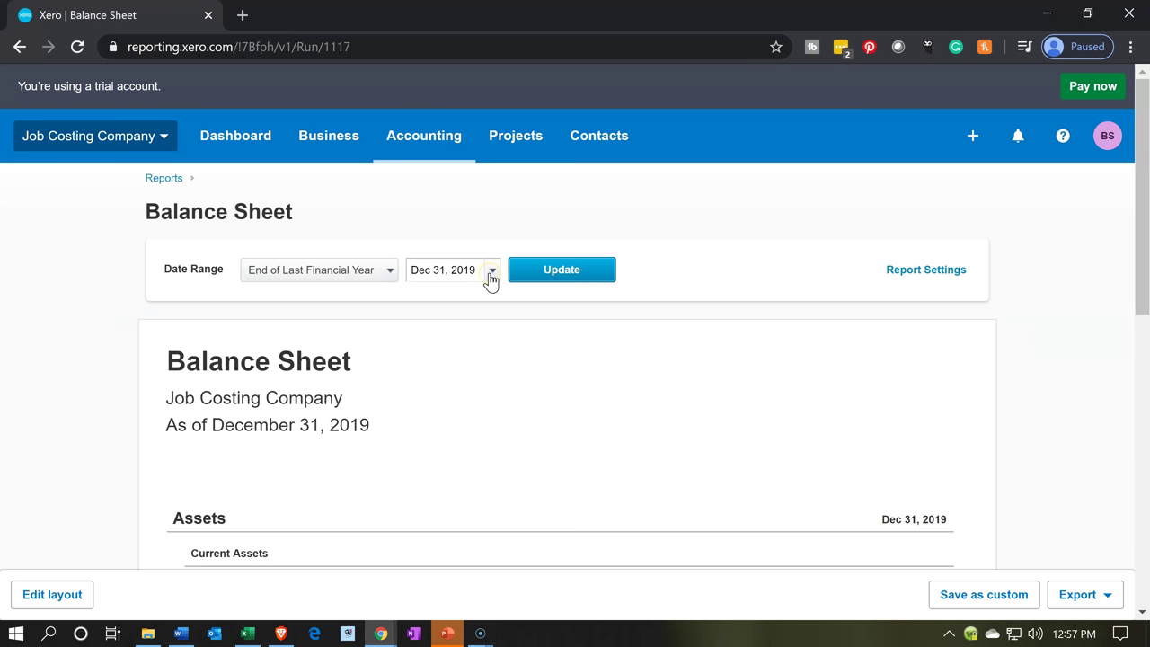
pyautogui.click(687, 303)
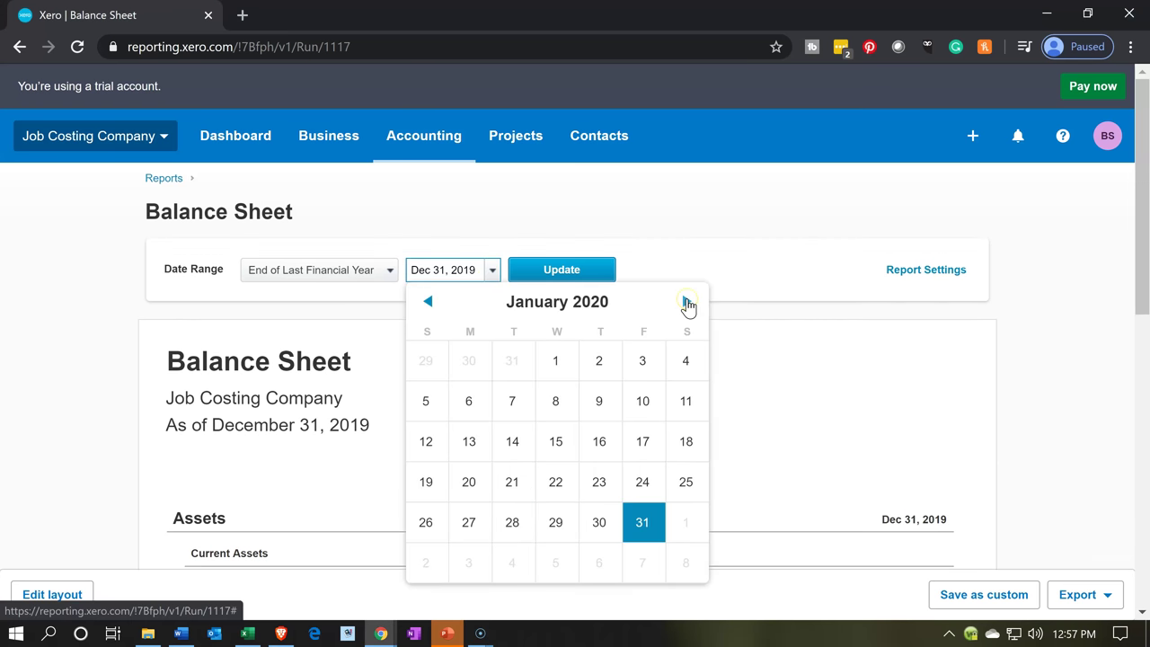
pyautogui.click(641, 529)
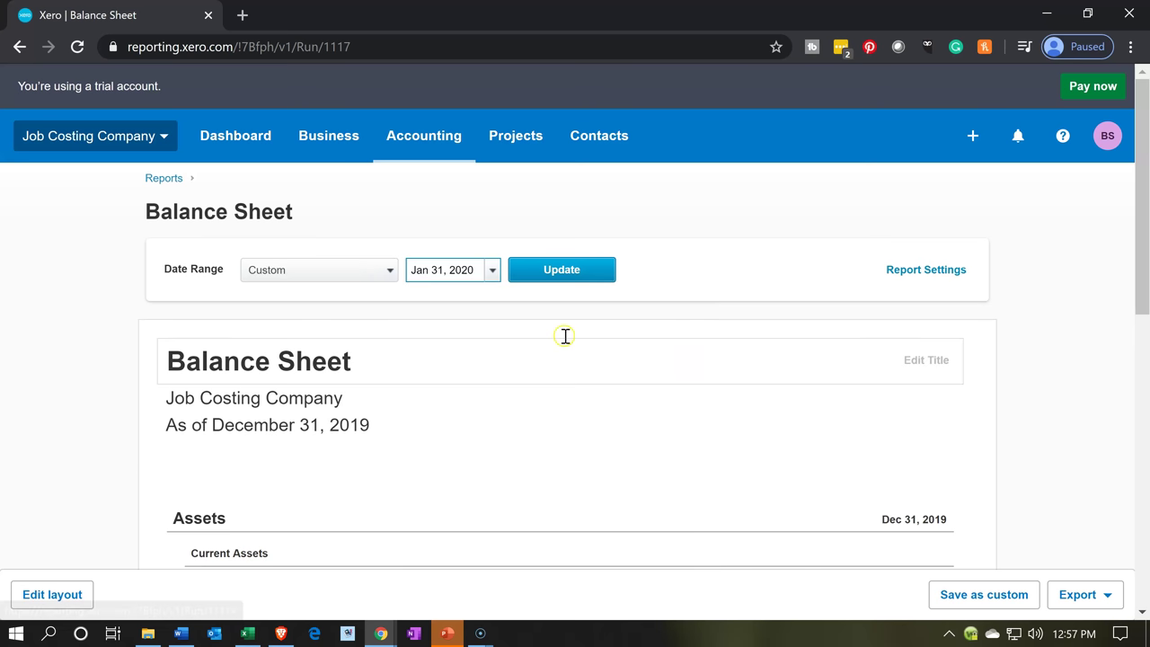
pyautogui.click(557, 278)
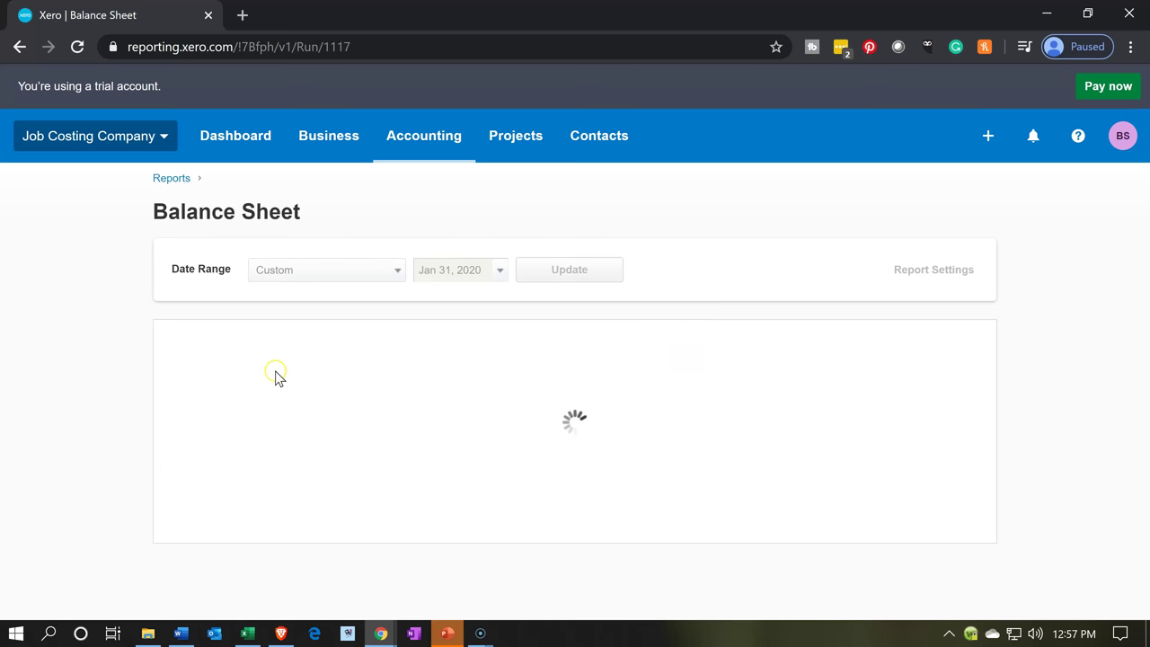
# Examine the transactions behind the Checking Account balance on the Balance Sheet, then return to the report.
pyautogui.scroll(-2, 166, 407)
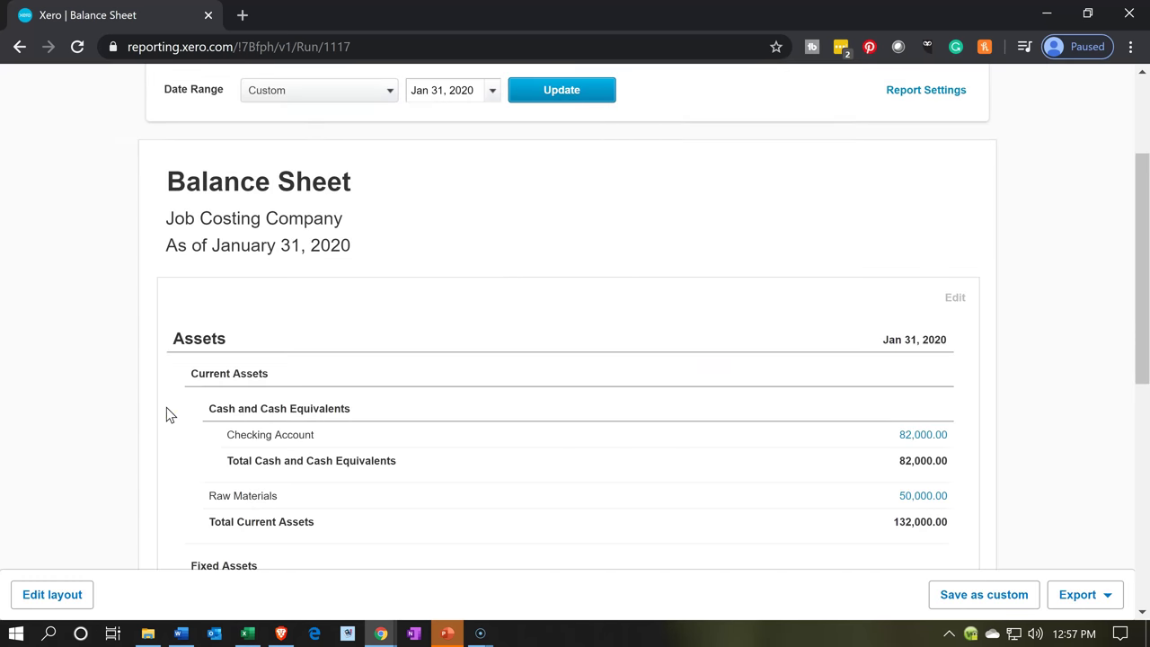
pyautogui.hotkey('ctrl', '+')
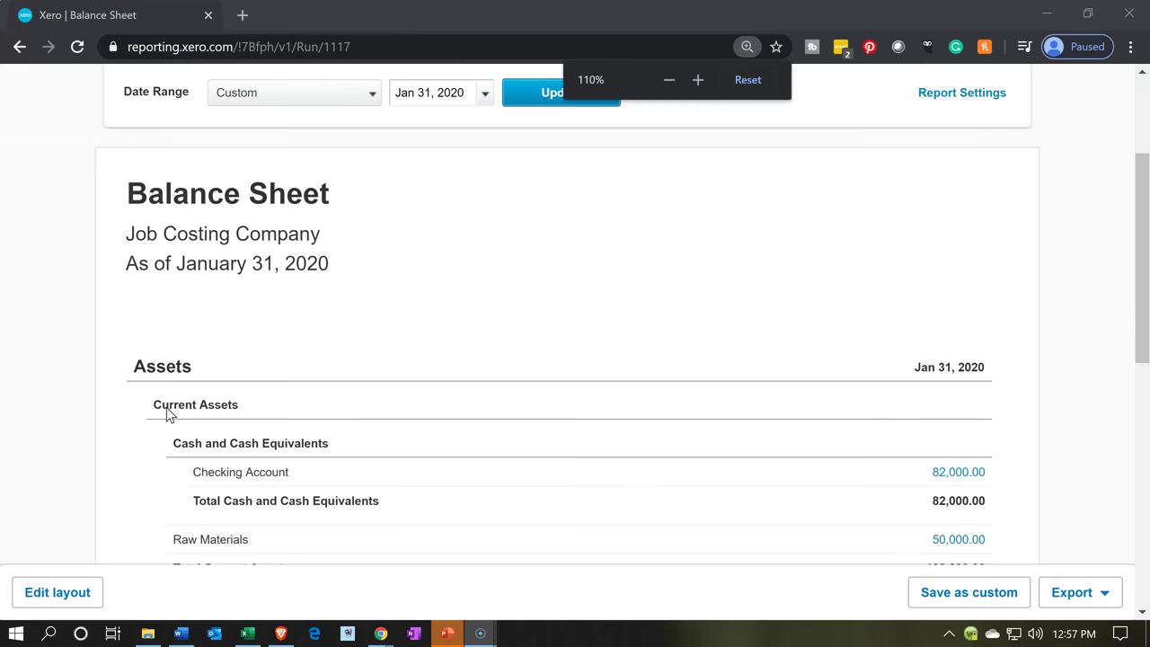
pyautogui.hotkey('ctrl', '+')
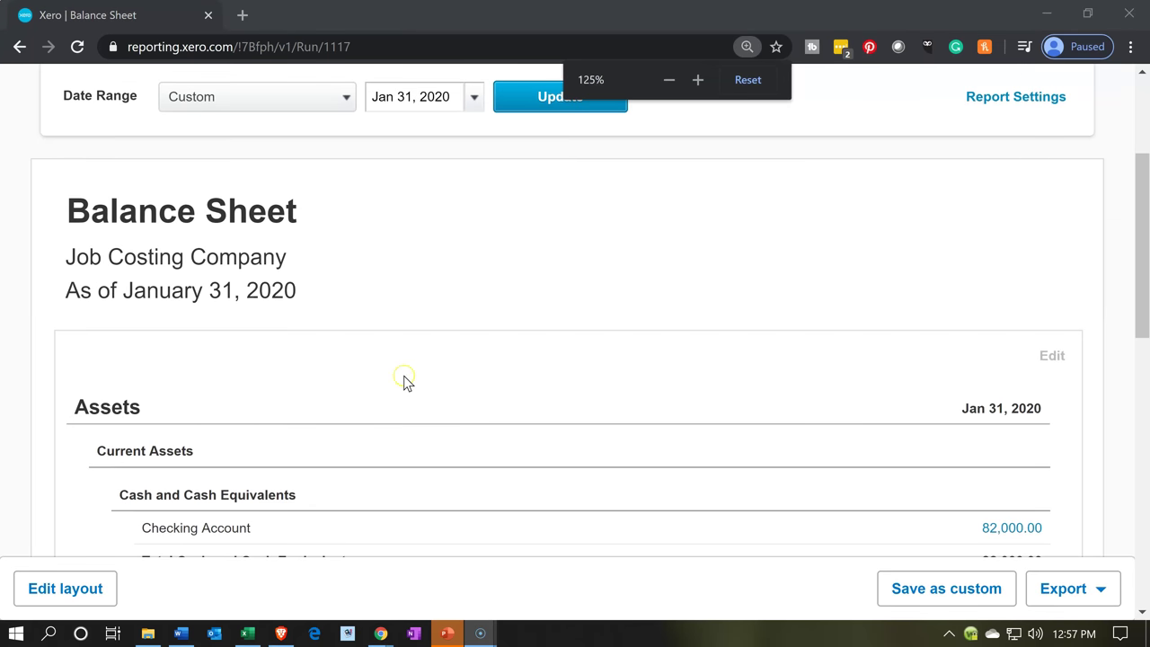
pyautogui.scroll(-3, 404, 379)
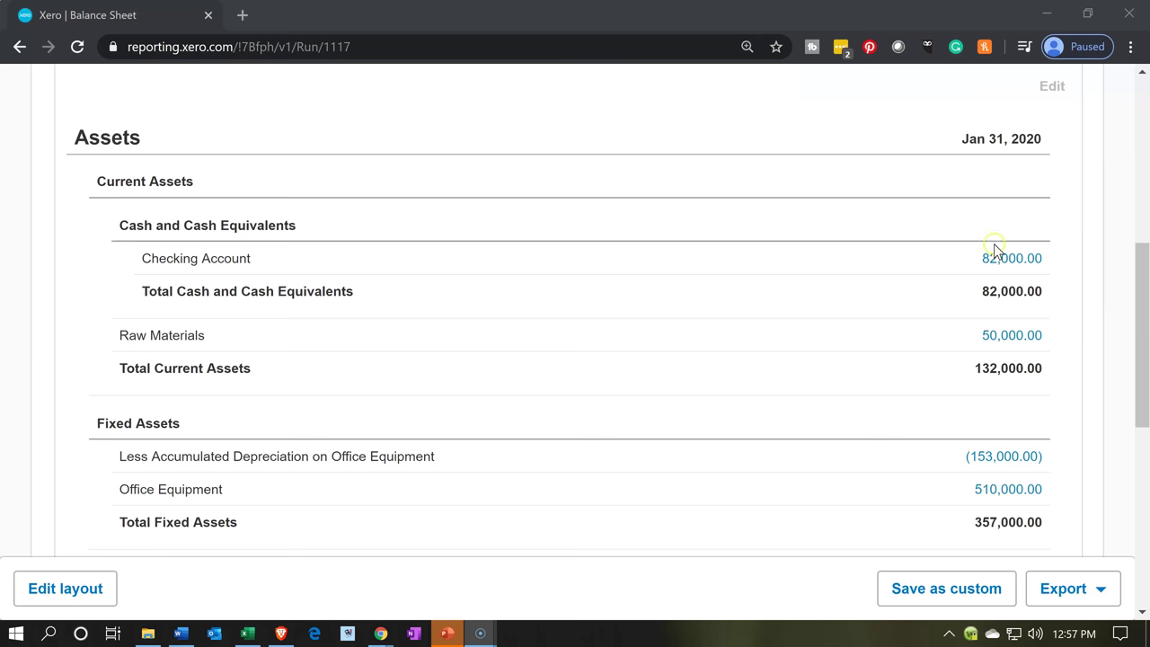
pyautogui.click(1017, 260)
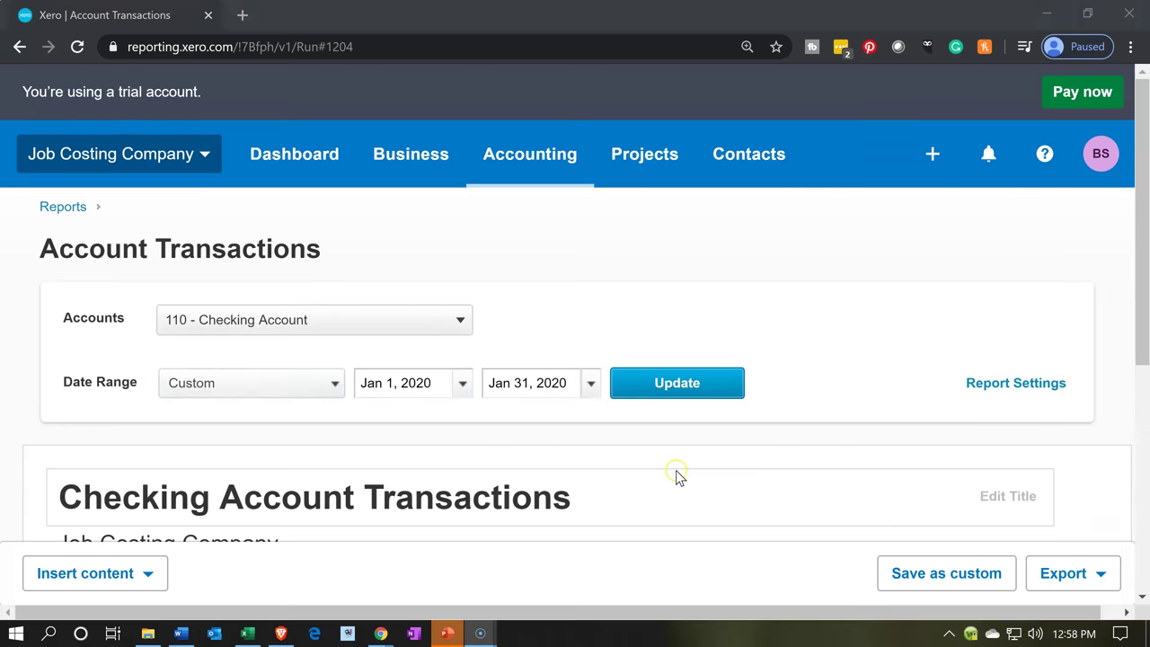
pyautogui.scroll(-4, 676, 470)
pyautogui.scroll(-1, 678, 477)
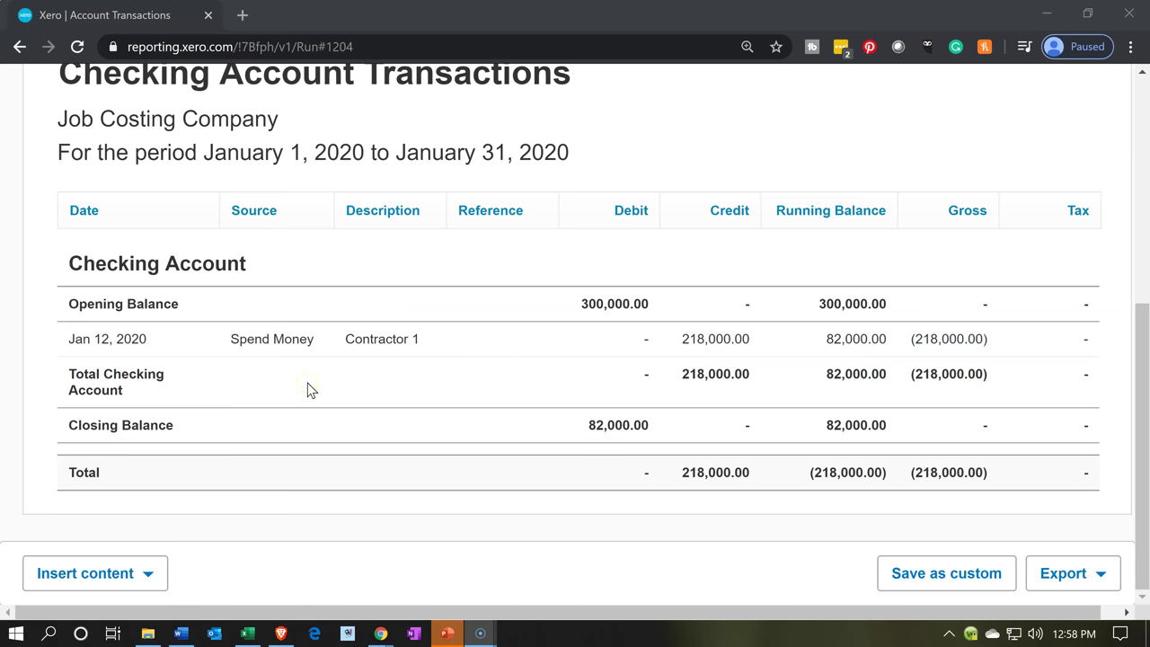
pyautogui.scroll(5, 297, 386)
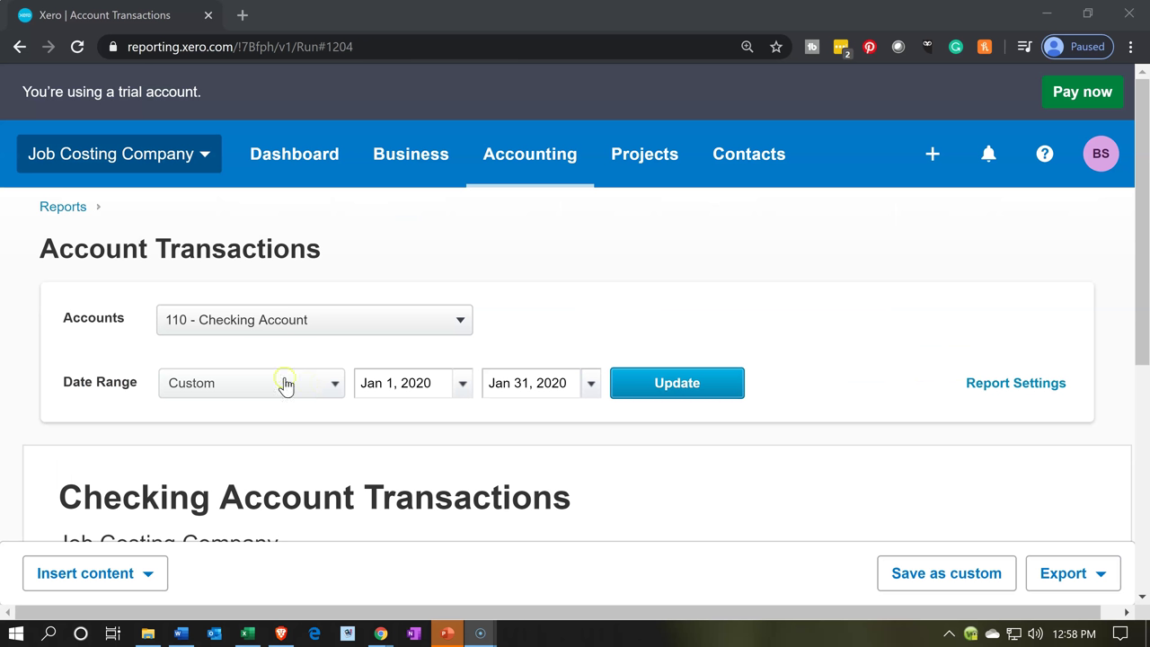
pyautogui.click(25, 50)
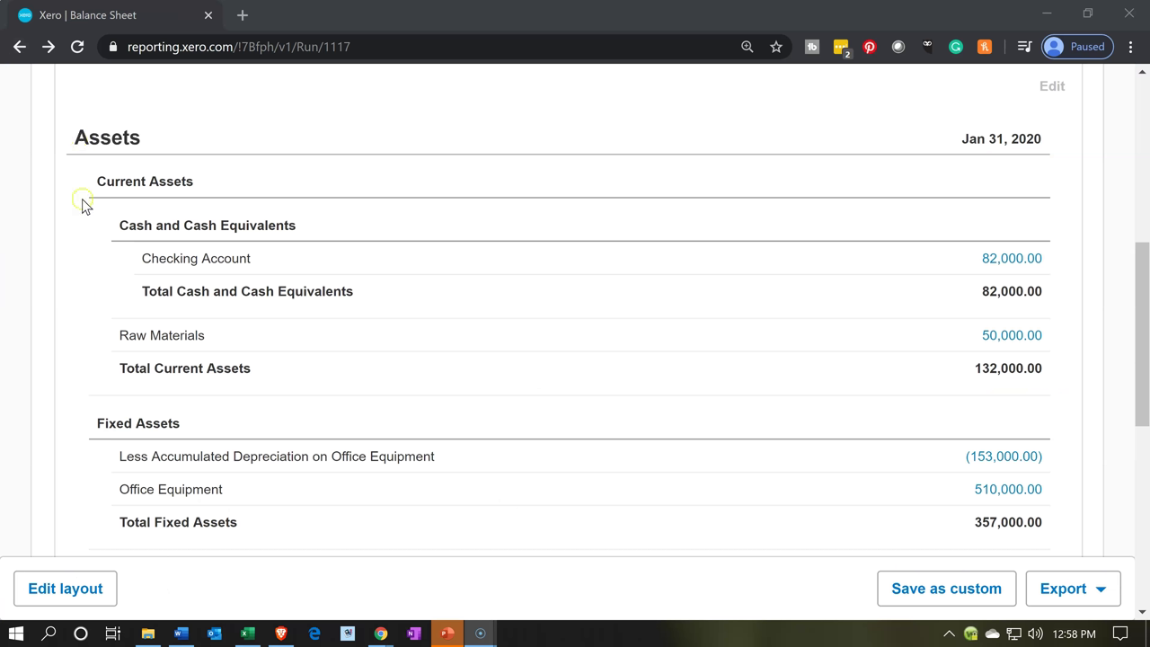
# Duplicate the browser tab showing the Balance Sheet report.
pyautogui.scroll(2, 82, 199)
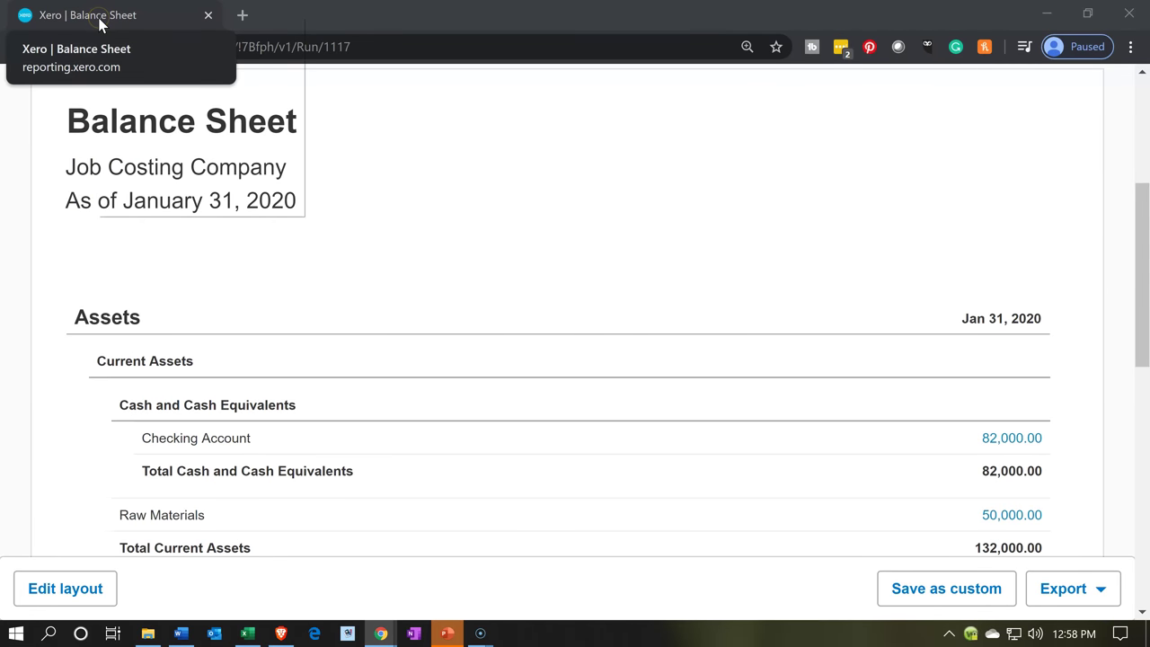
pyautogui.rightClick(98, 18)
pyautogui.click(117, 85)
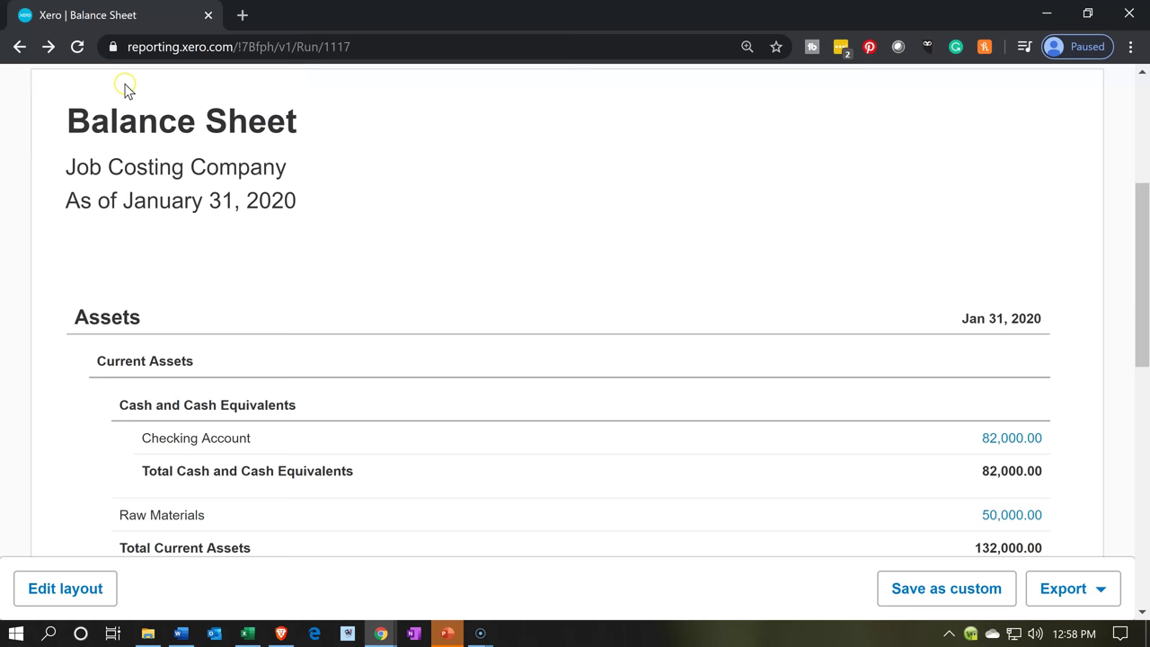
# Run the Income Statement report in the original browser tab, keeping the Balance Sheet in the duplicate.
pyautogui.click(139, 18)
pyautogui.scroll(4, 305, 243)
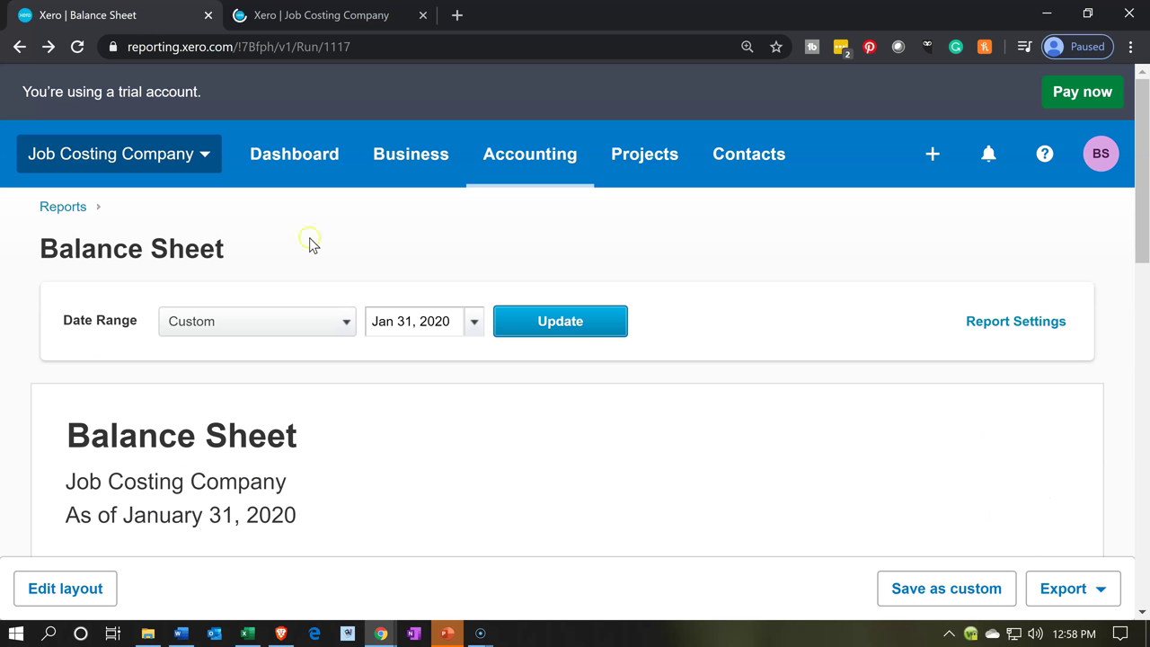
pyautogui.click(518, 176)
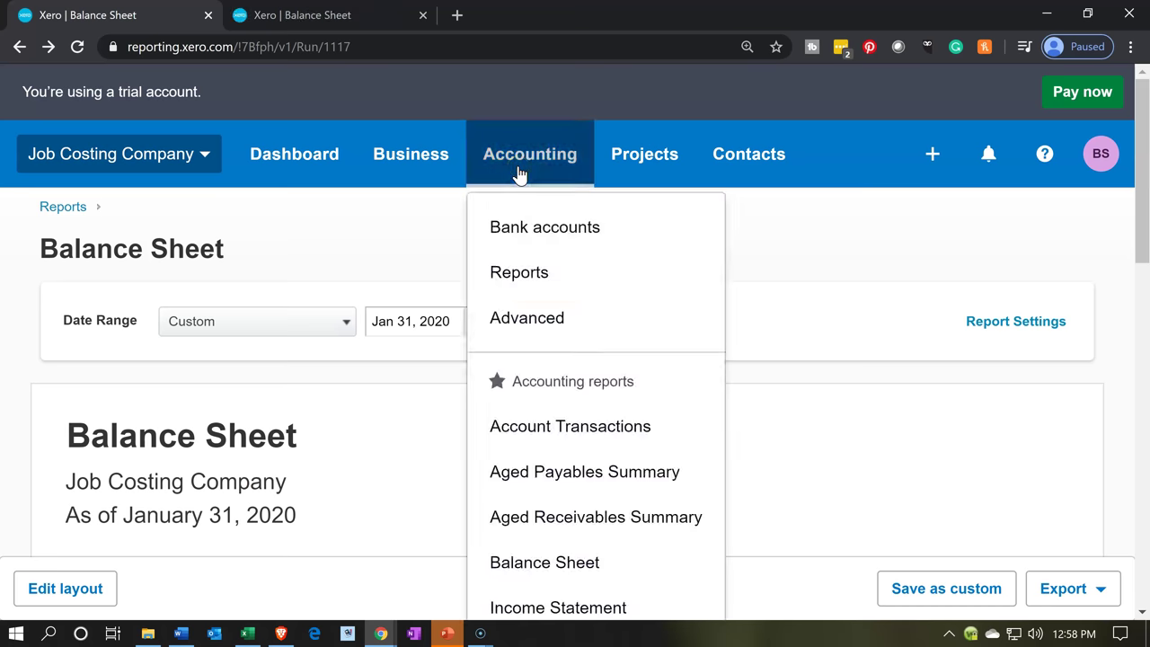
pyautogui.scroll(-1, 551, 386)
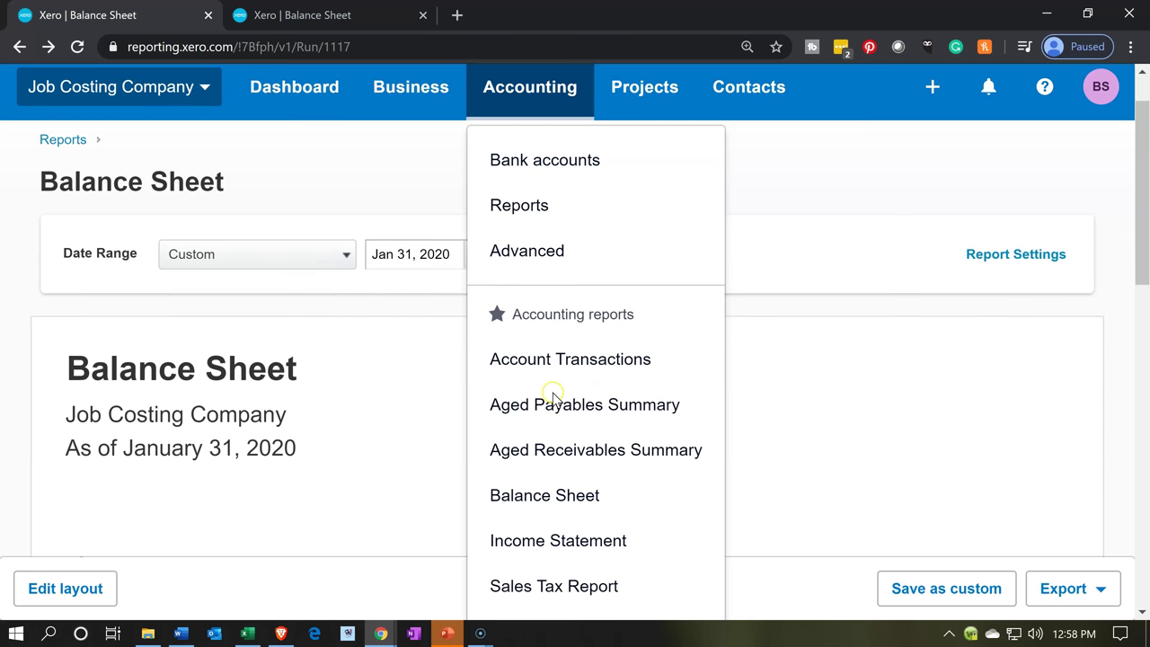
pyautogui.click(532, 516)
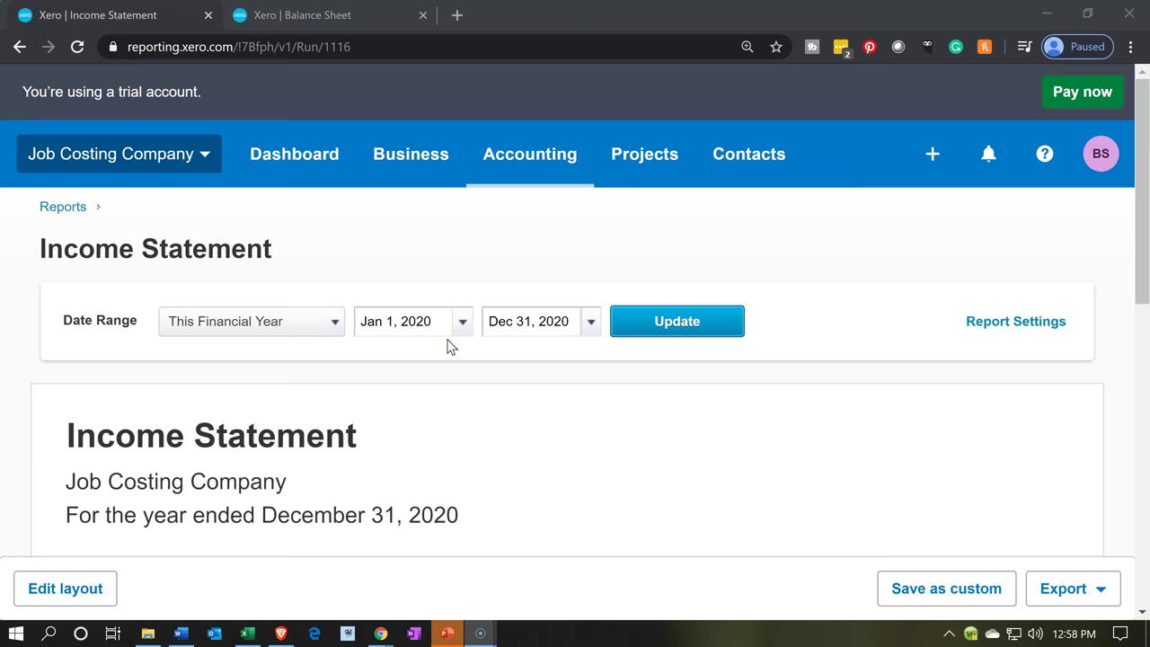
# Examine the account transactions behind the Direct Labor amount under Cost of Goods Sold on the Income Statement.
pyautogui.scroll(-1, 450, 347)
pyautogui.scroll(-3, 450, 347)
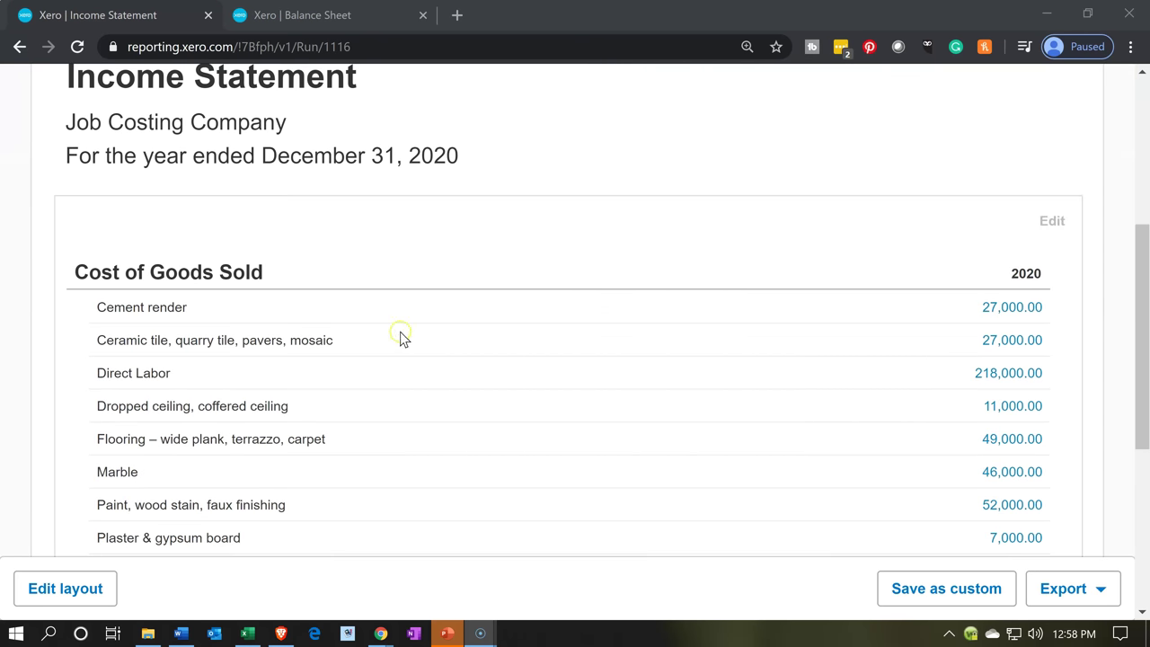
pyautogui.scroll(-1, 329, 316)
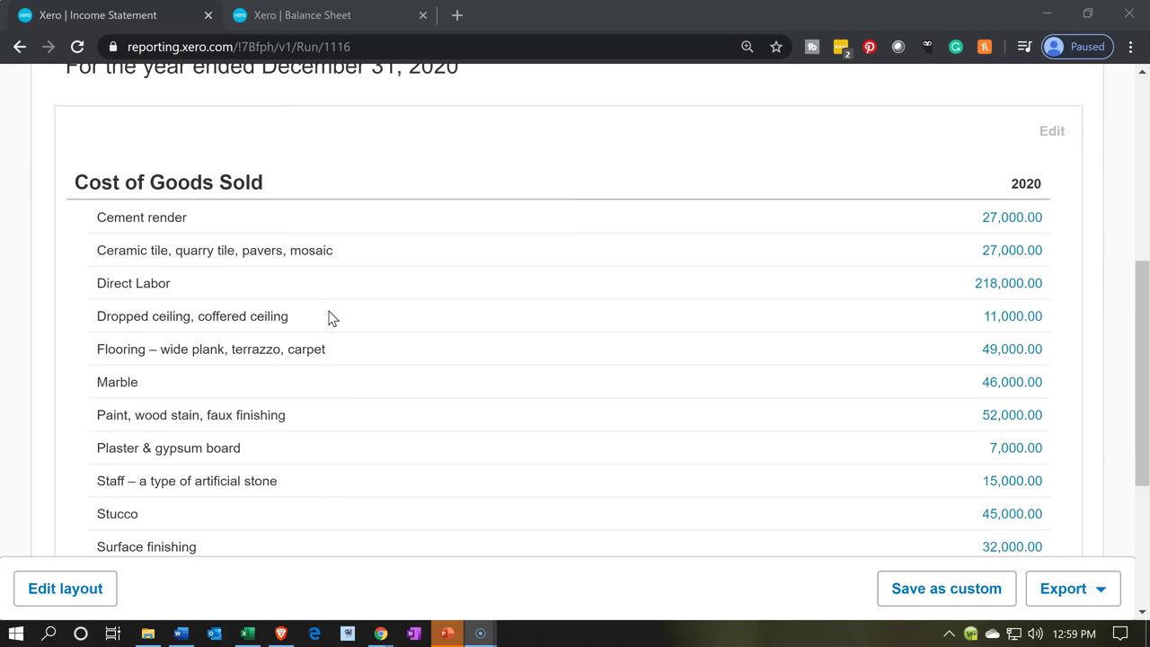
pyautogui.click(1018, 293)
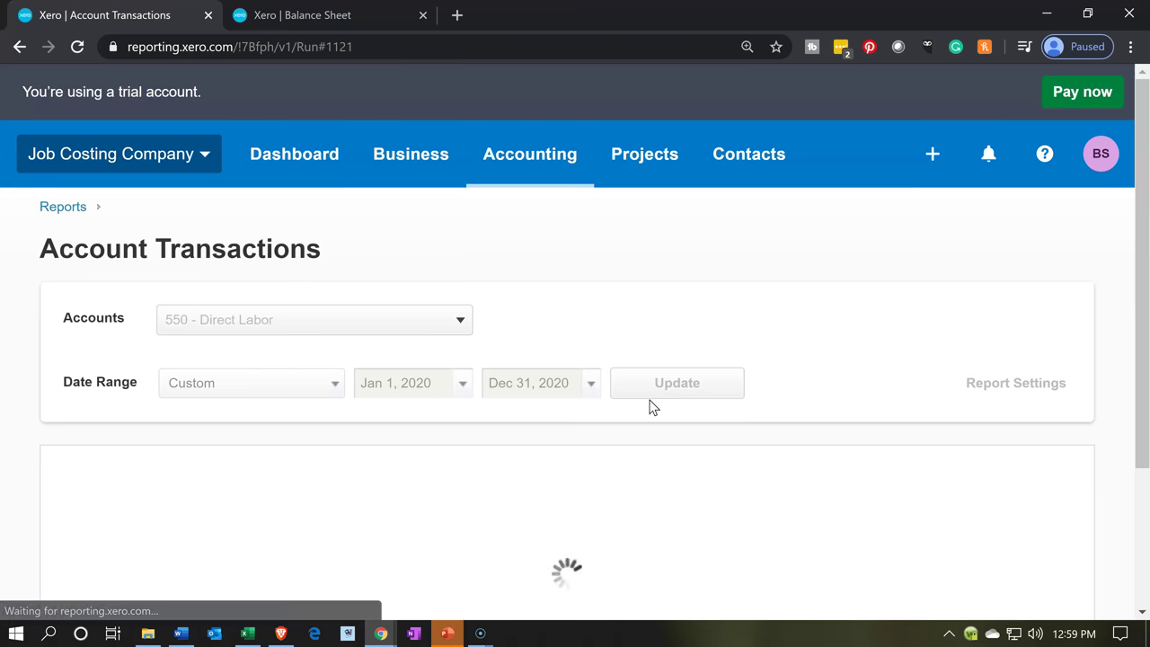
pyautogui.scroll(-4, 585, 483)
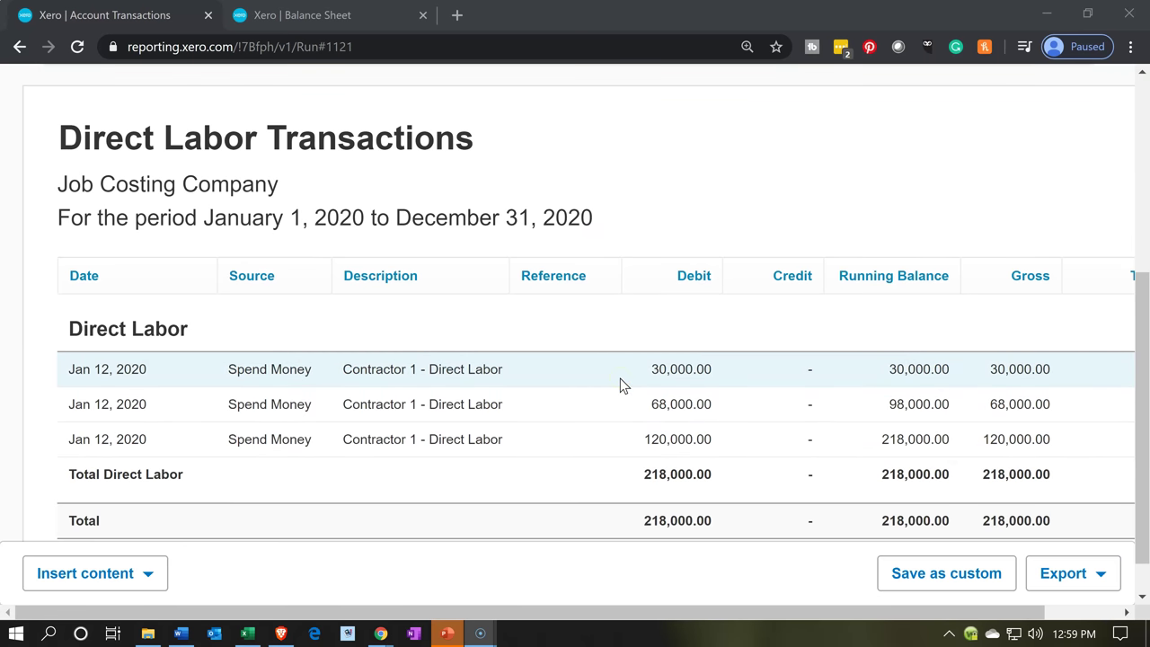
# Examine the project line items in the January 12 Contractor 1 Spend Money transaction, then return to the Income Statement.
pyautogui.click(655, 442)
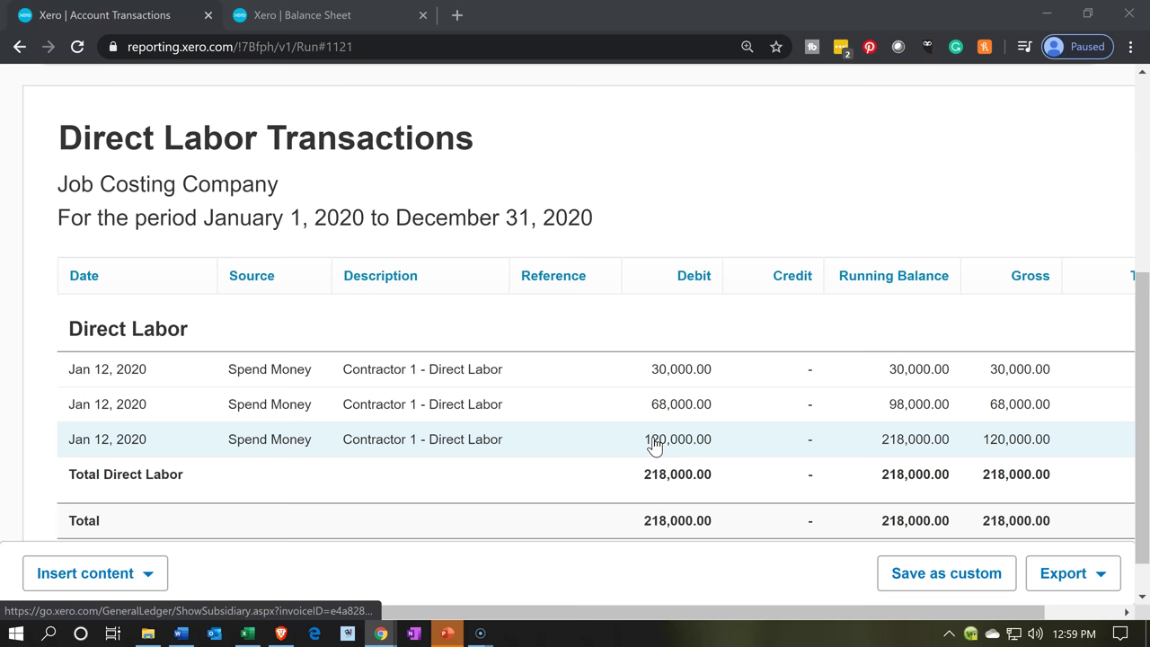
pyautogui.moveTo(655, 447); pyautogui.dragTo(625, 444)
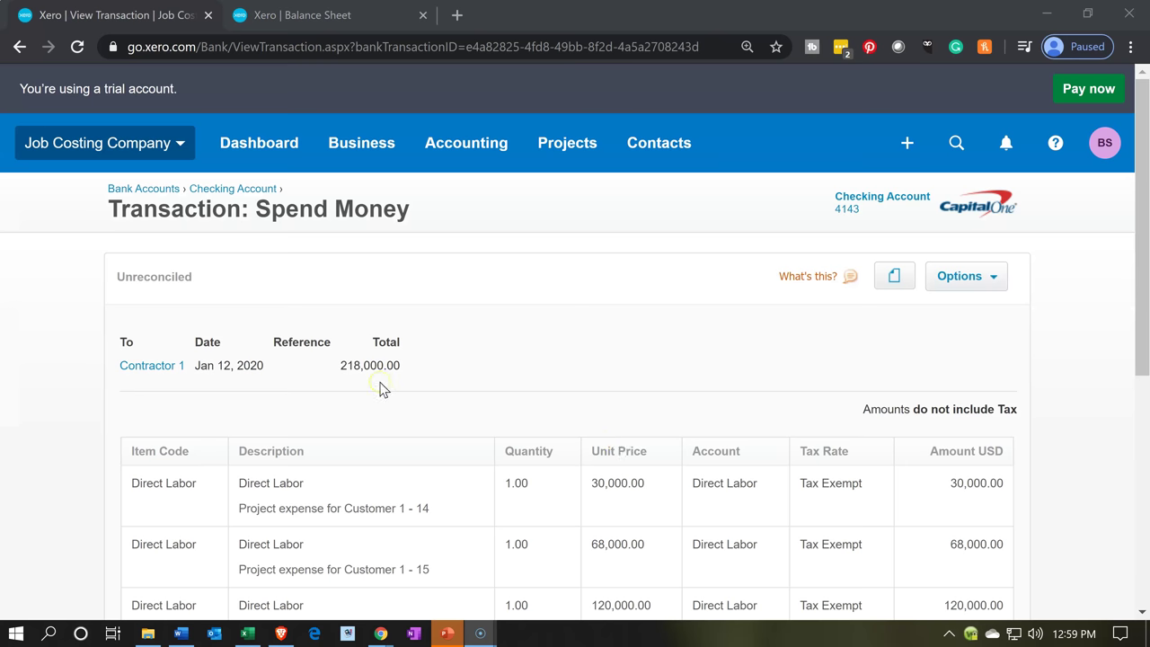
pyautogui.scroll(-1, 380, 388)
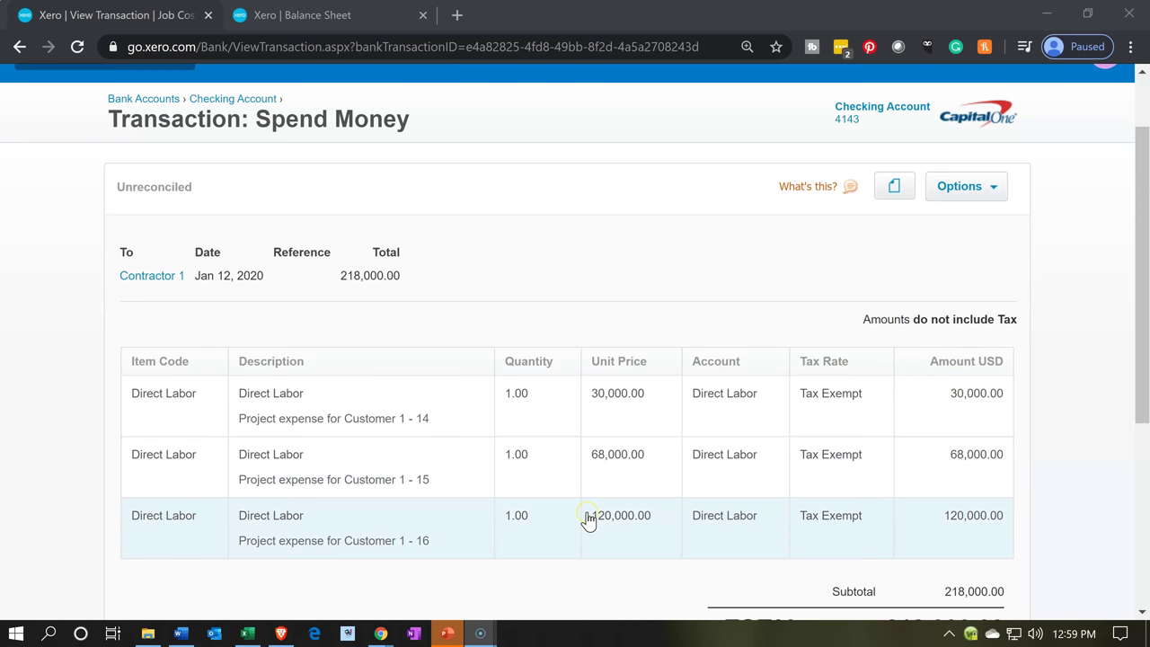
pyautogui.click(486, 483)
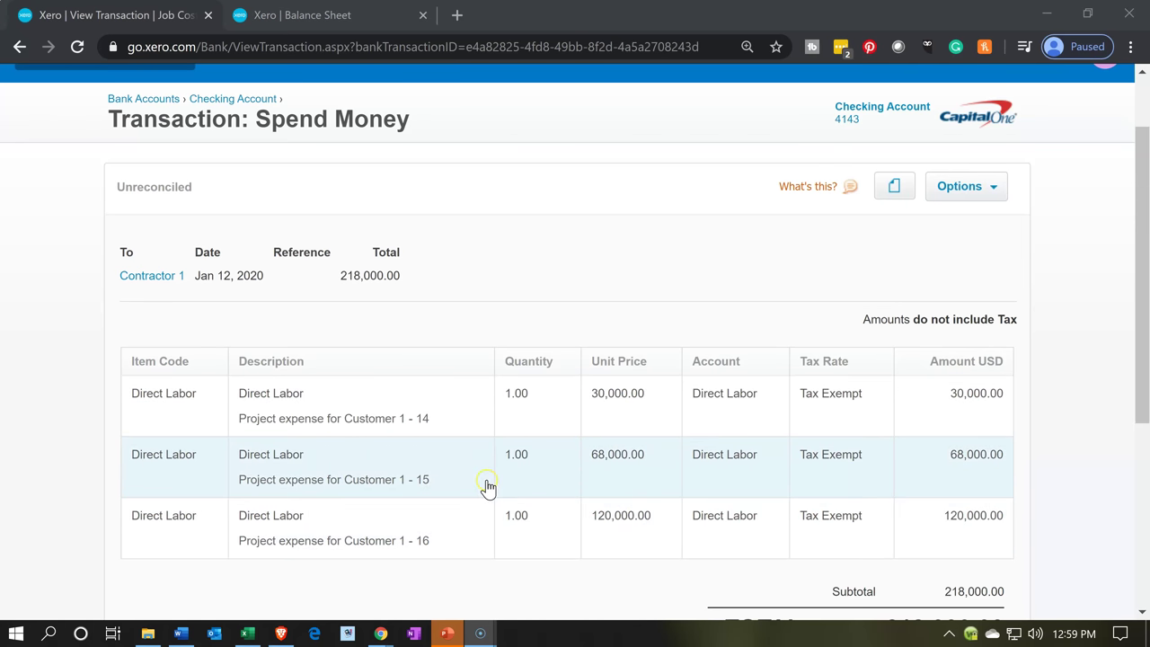
pyautogui.click(20, 47)
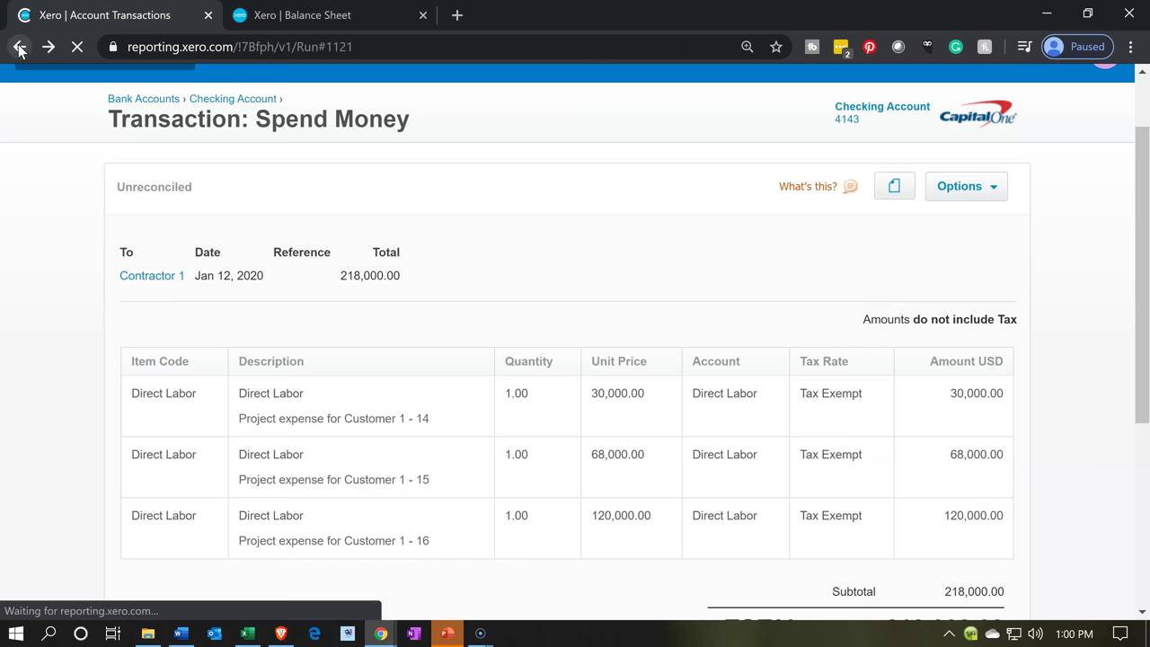
pyautogui.scroll(-3, 169, 382)
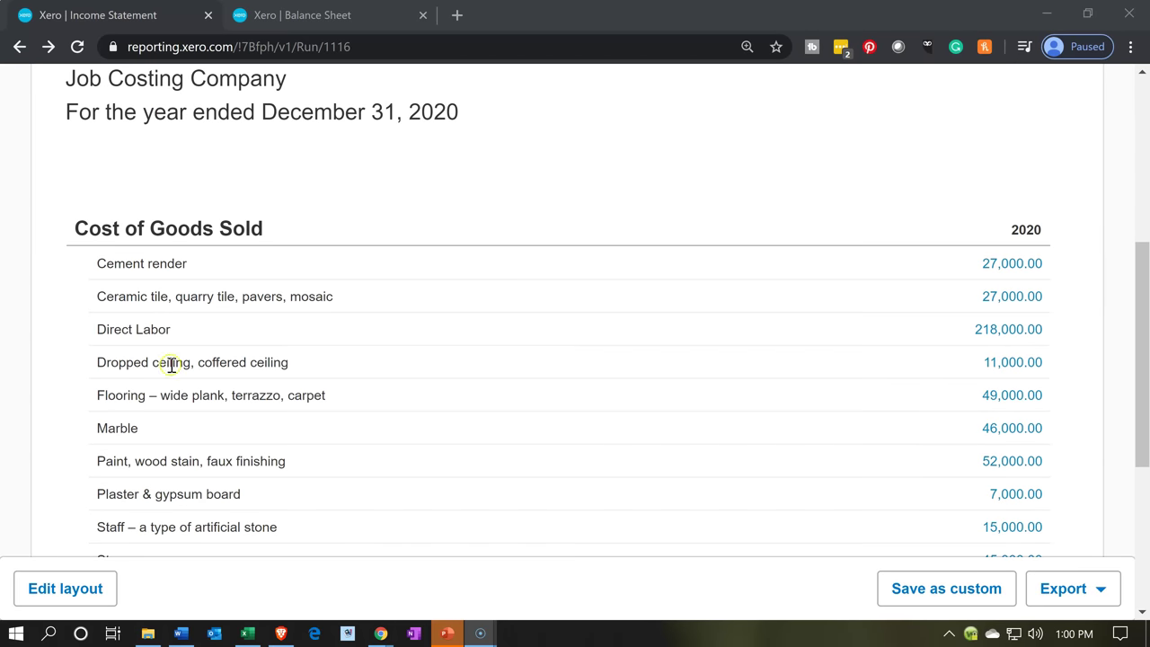
pyautogui.click(104, 586)
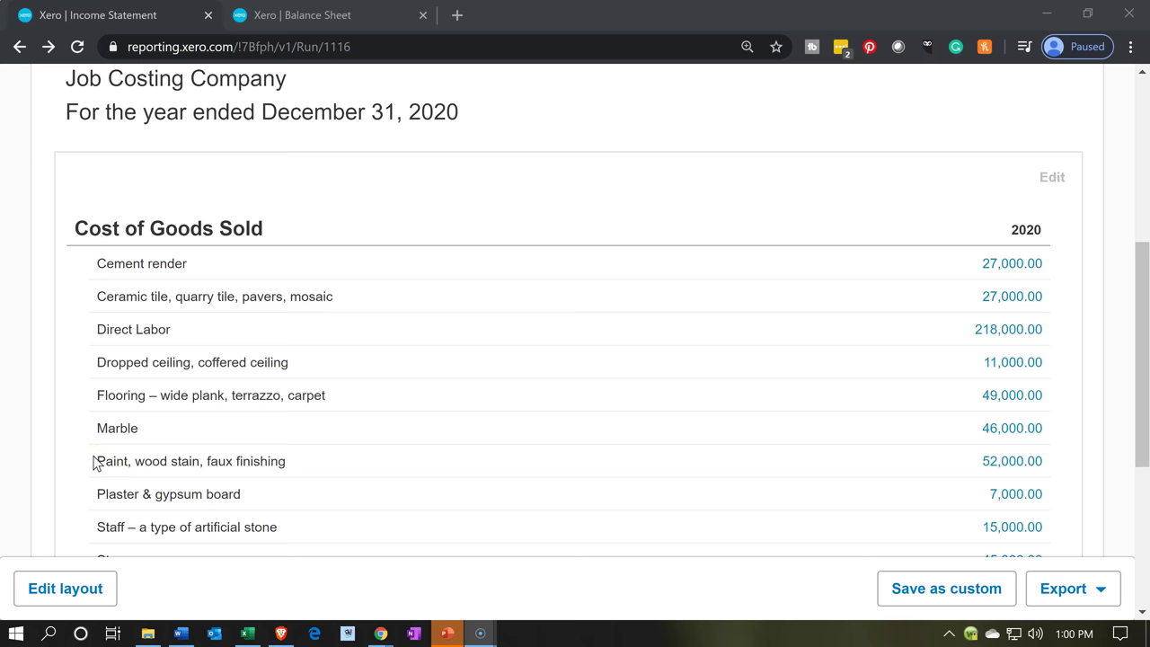
pyautogui.click(72, 573)
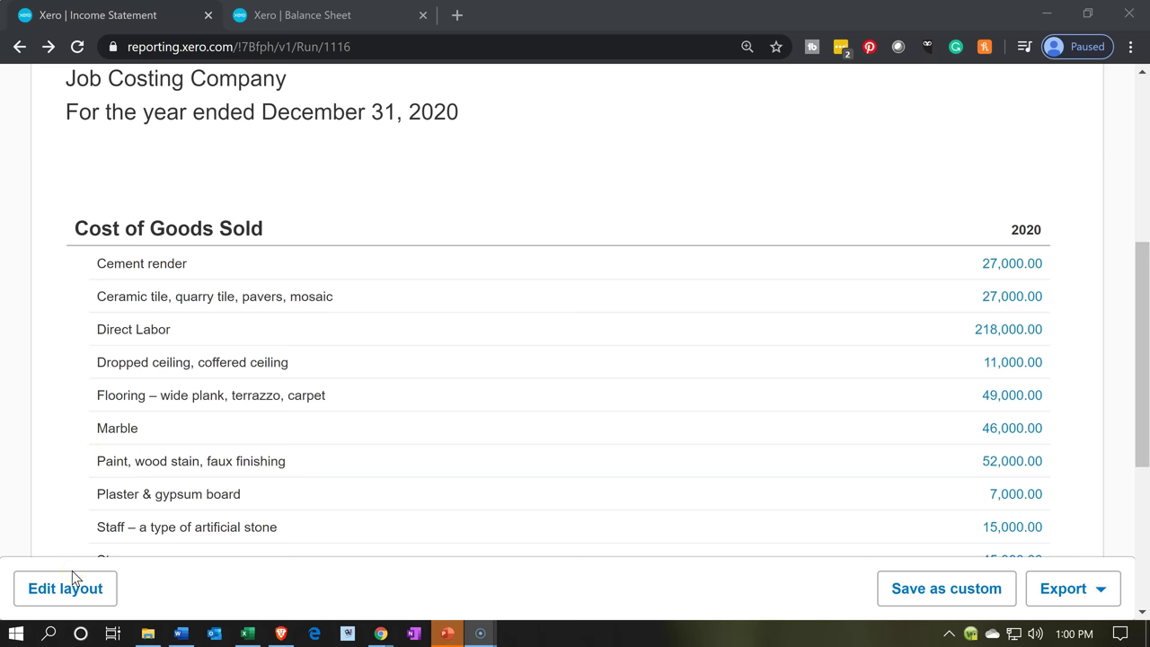
pyautogui.click(71, 525)
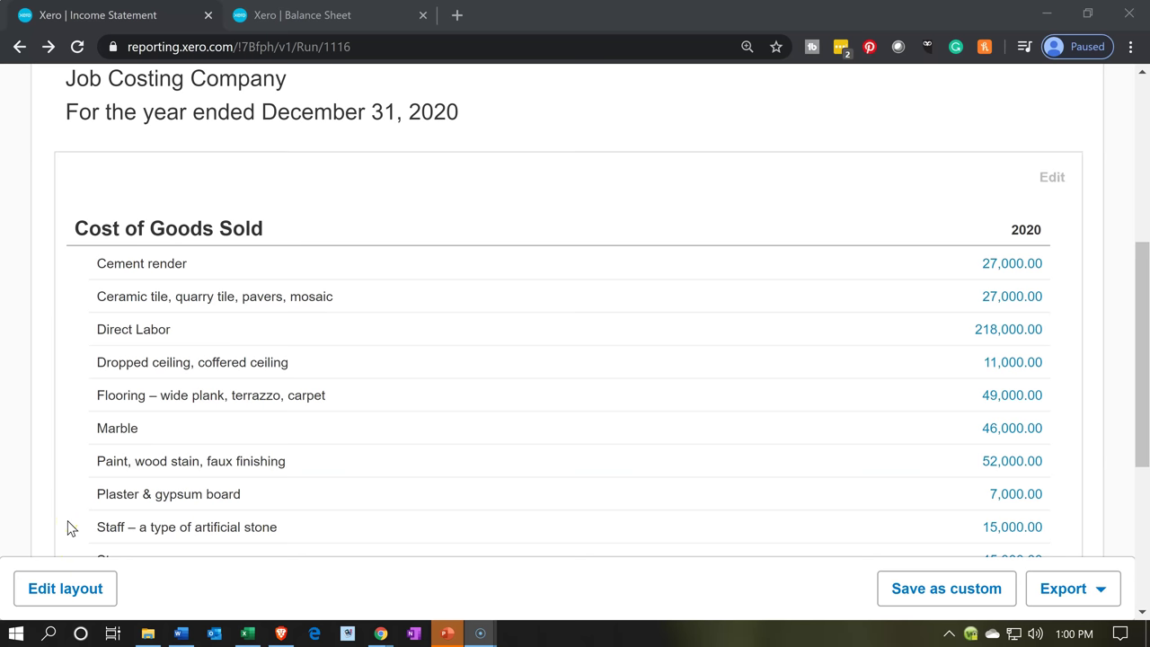
# Duplicate the browser tab showing the Income Statement report.
pyautogui.click(134, 16)
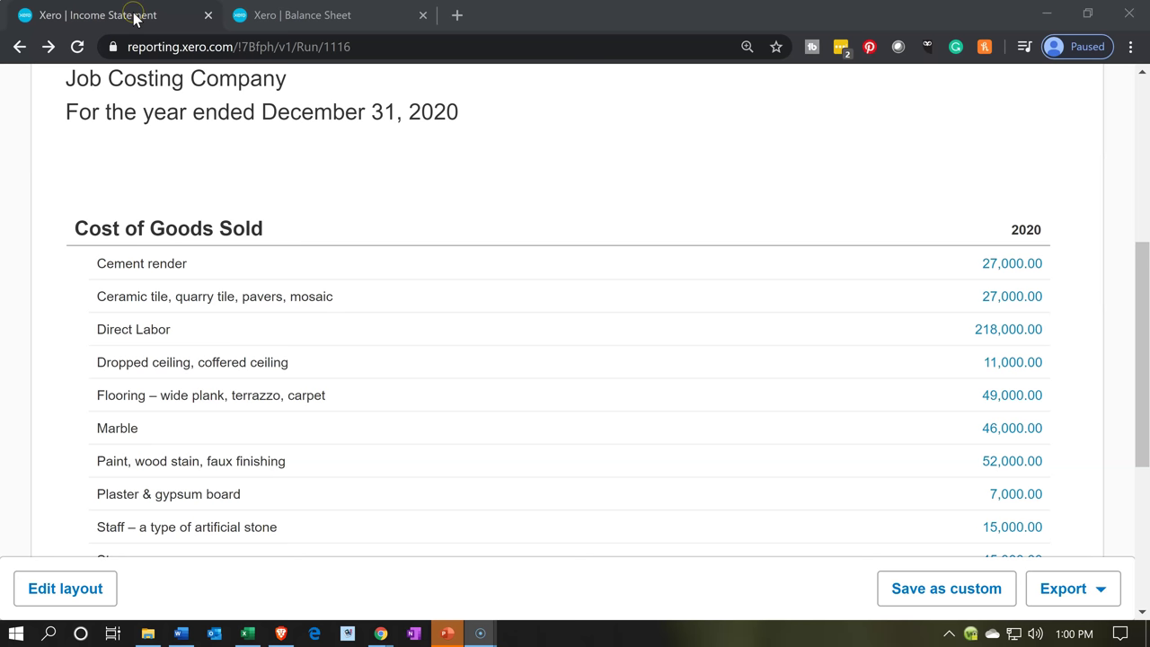
pyautogui.rightClick(134, 16)
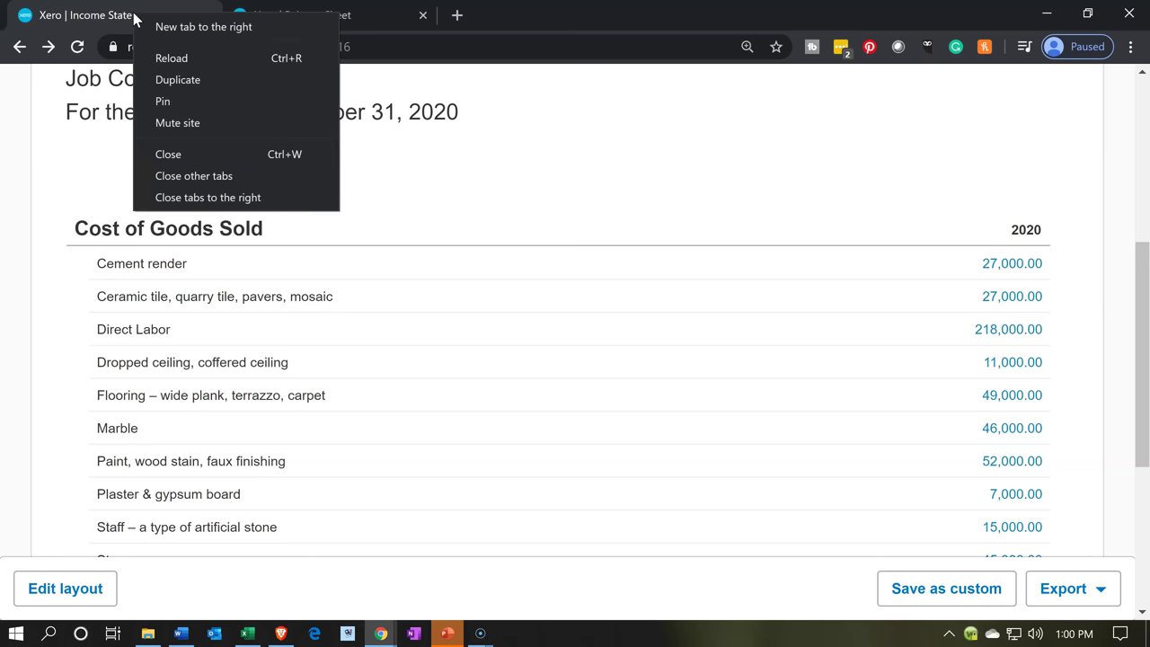
pyautogui.click(151, 79)
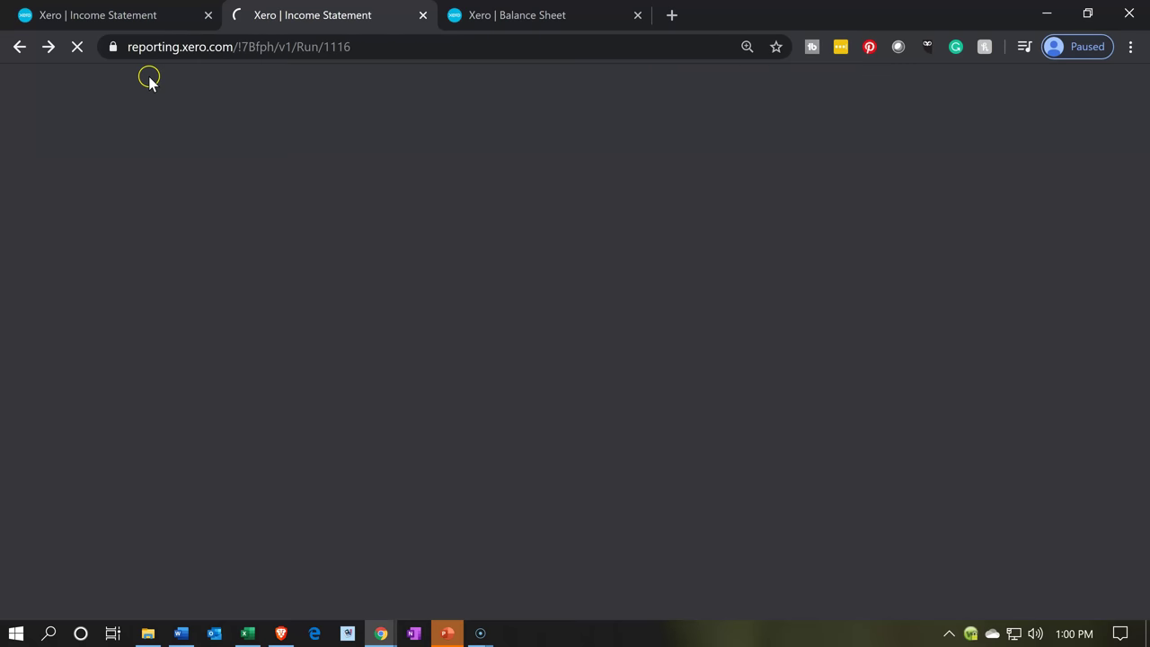
# Show the list of all projects in the original browser tab.
pyautogui.click(126, 23)
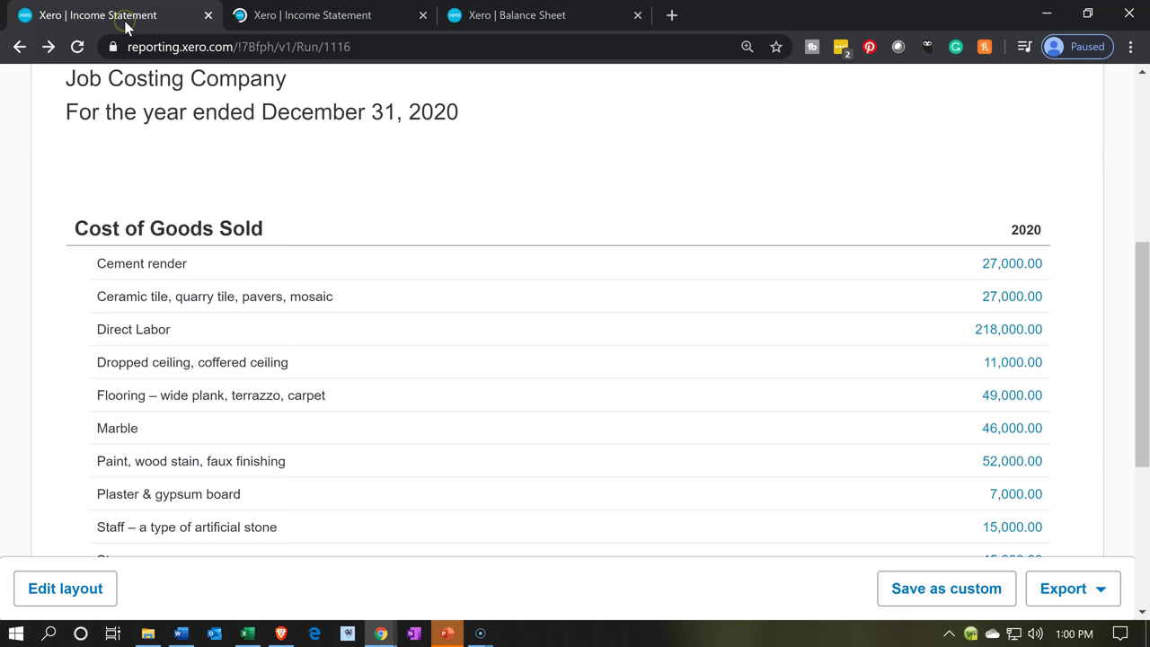
pyautogui.scroll(5, 246, 246)
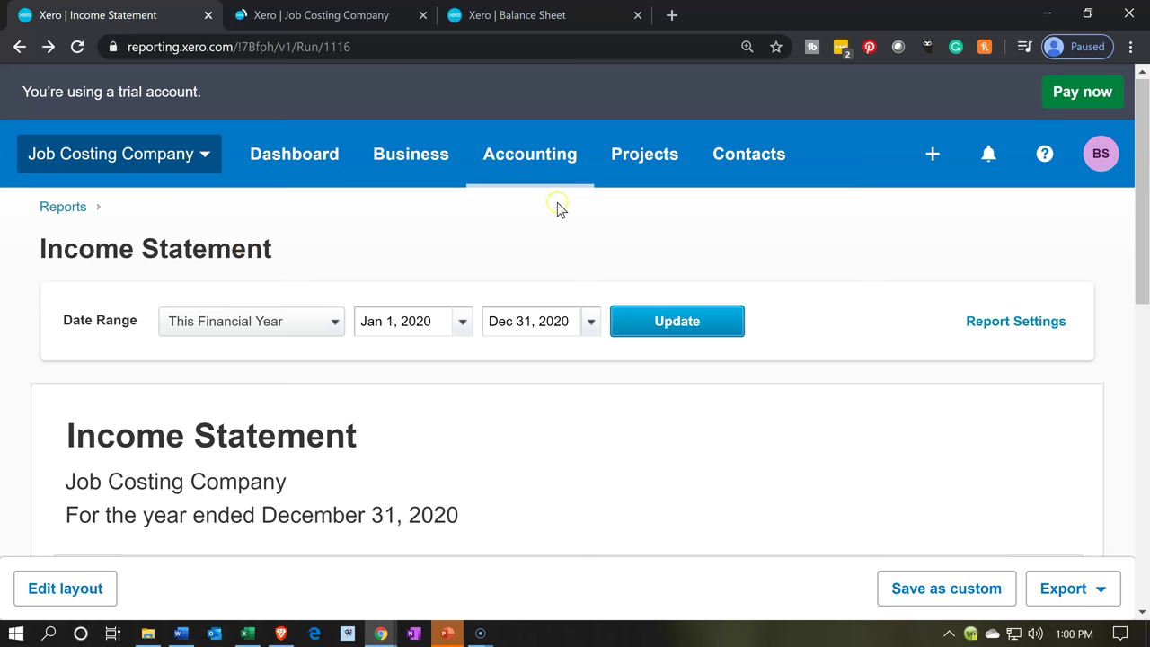
pyautogui.click(634, 170)
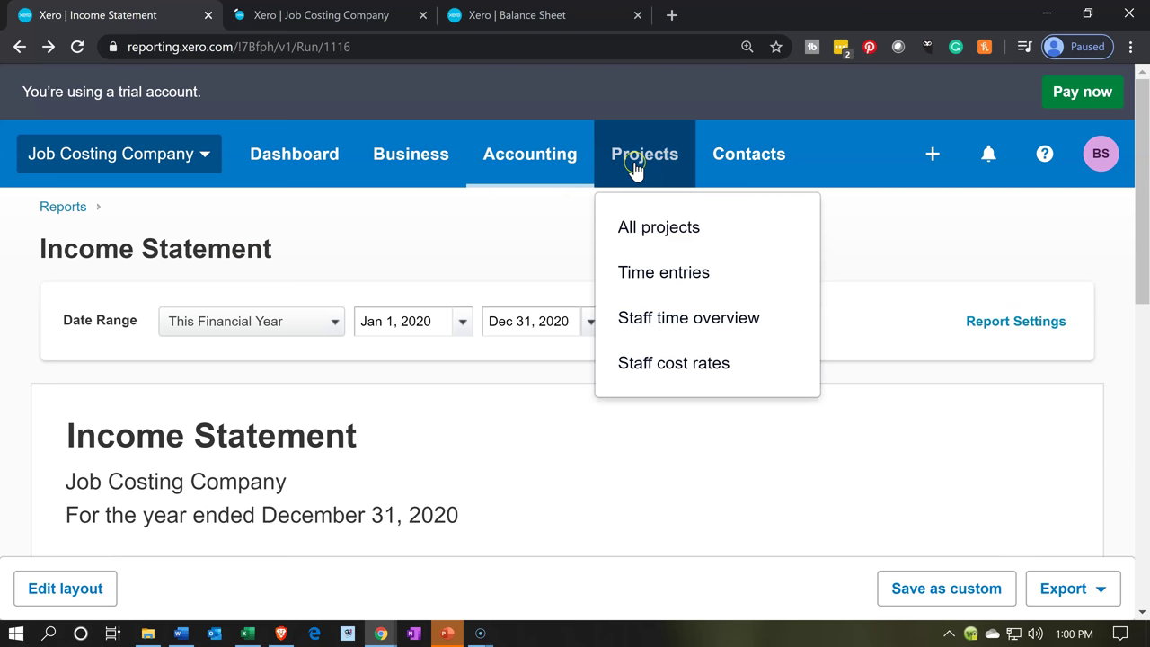
pyautogui.click(657, 232)
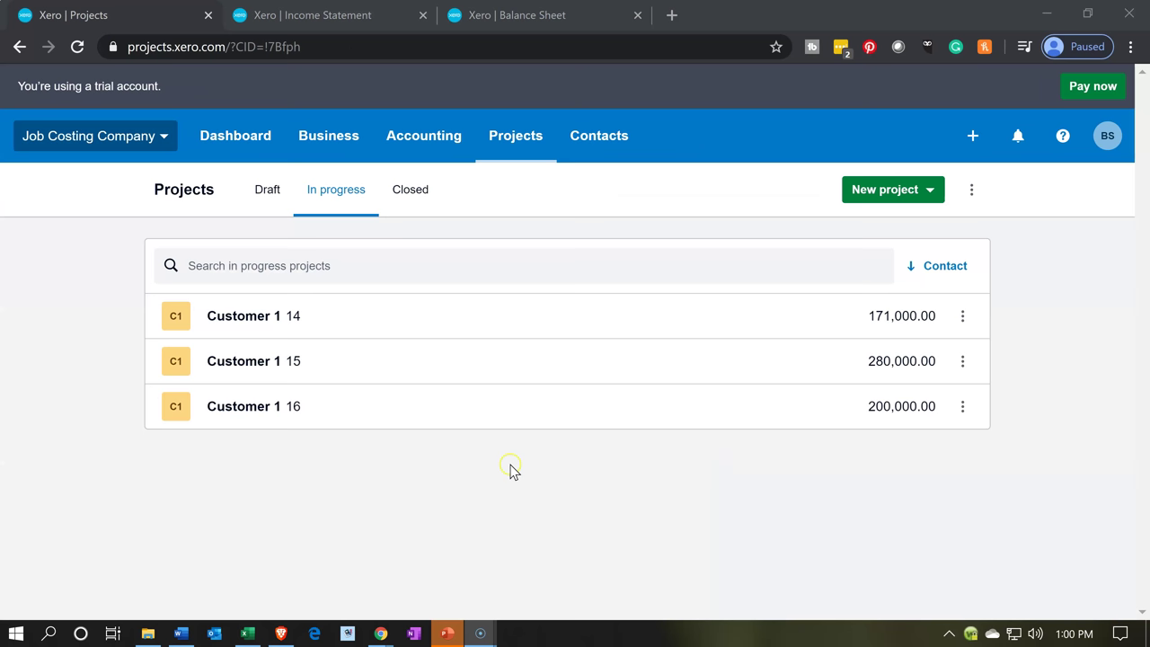
# Open the Customer 1 project 16 and examine its time and expenses total and its untracked expenses.
pyautogui.click(332, 400)
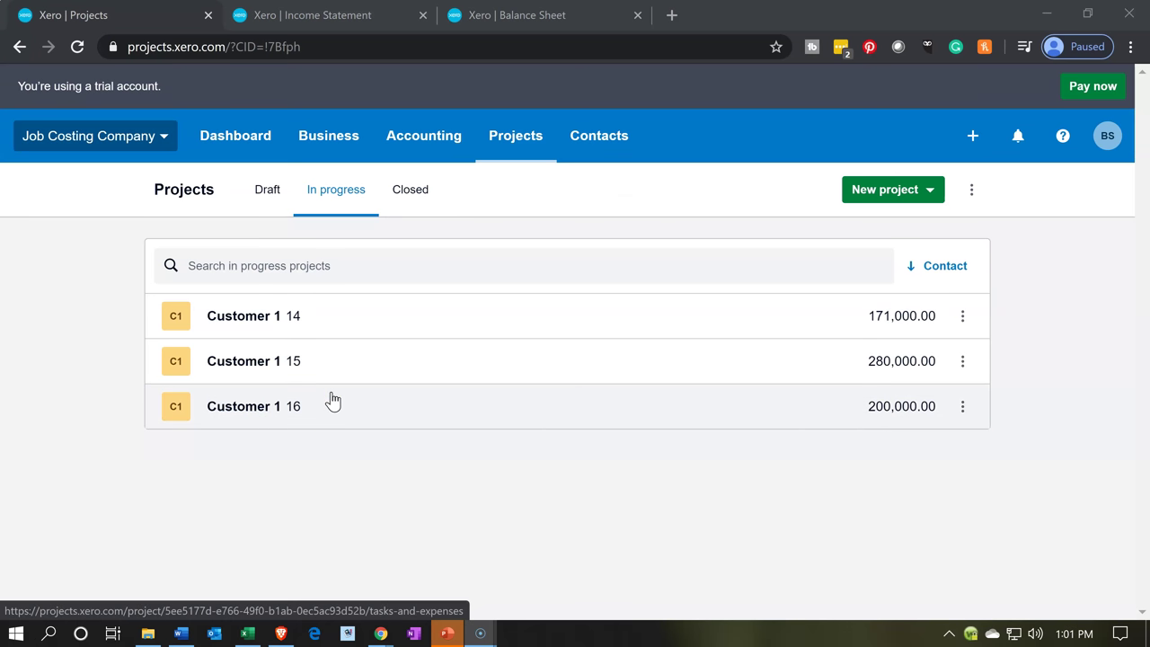
pyautogui.click(274, 372)
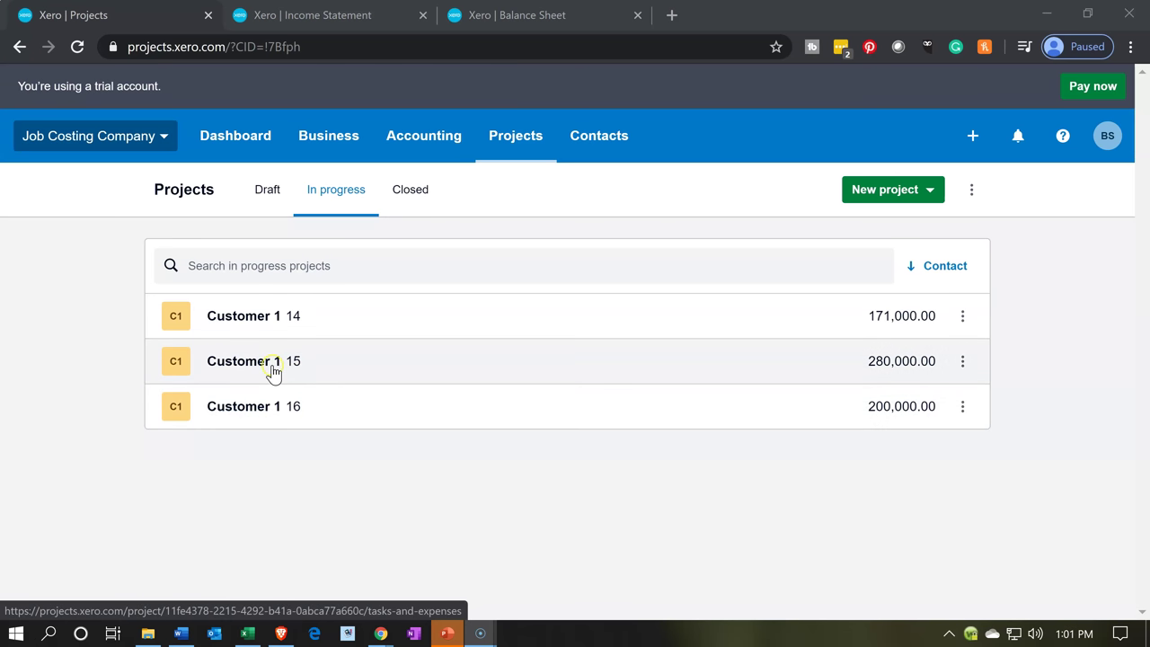
pyautogui.click(272, 417)
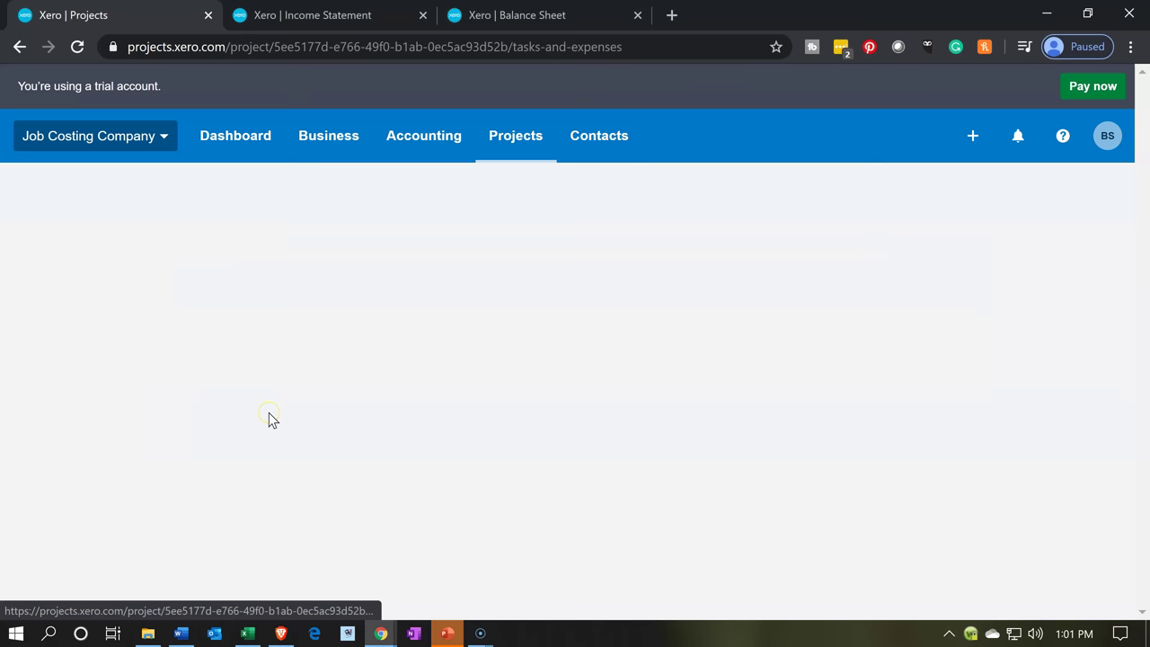
pyautogui.click(173, 418)
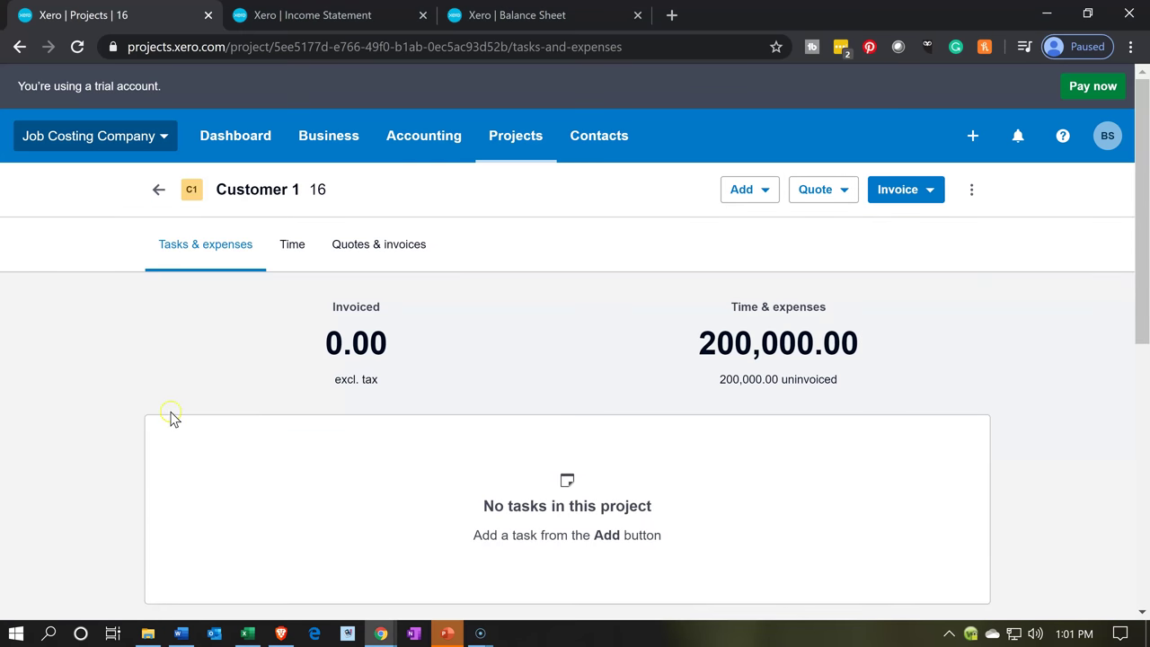
pyautogui.scroll(-2, 173, 418)
pyautogui.scroll(-2, 171, 416)
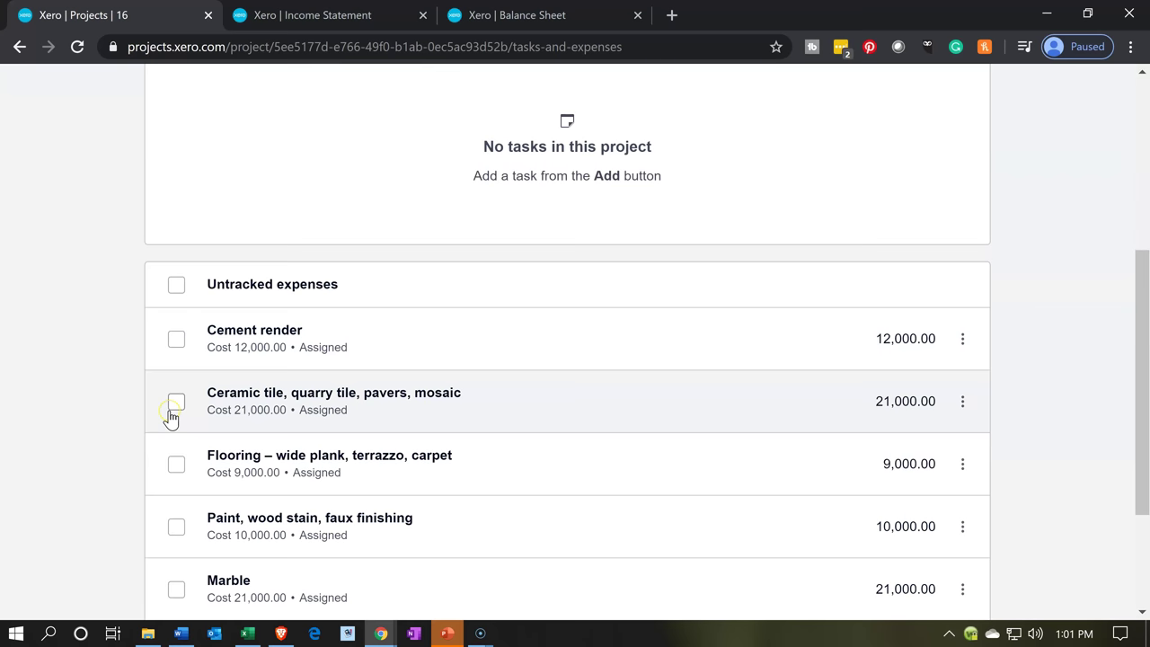
pyautogui.scroll(-2, 171, 417)
pyautogui.click(475, 495)
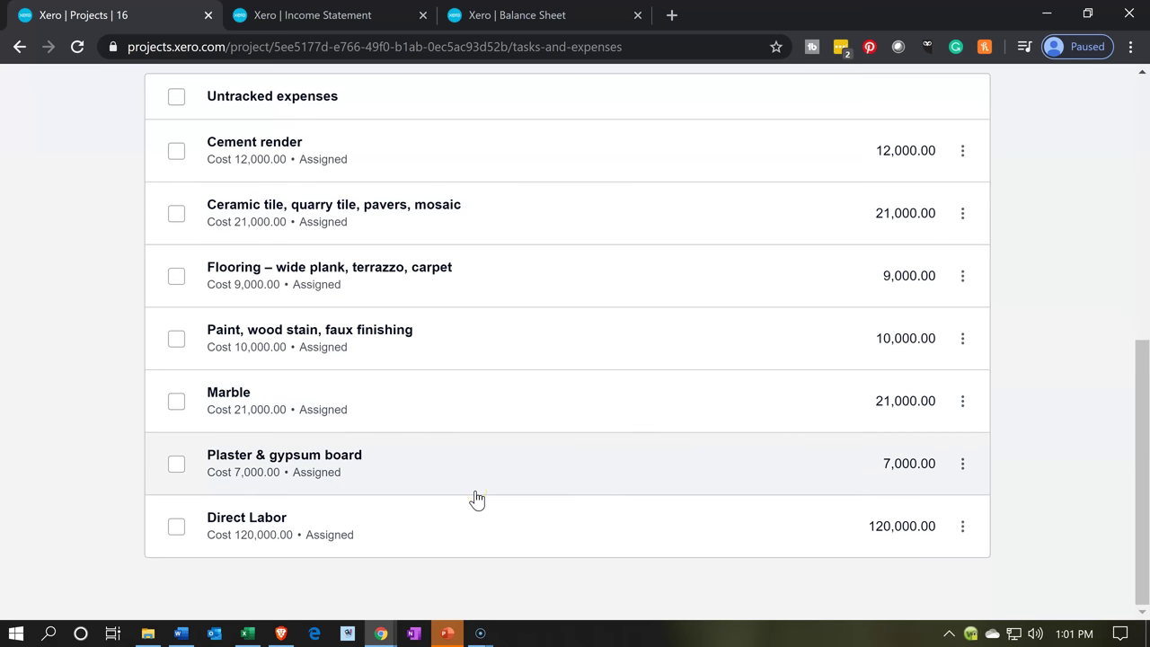
pyautogui.scroll(4, 476, 499)
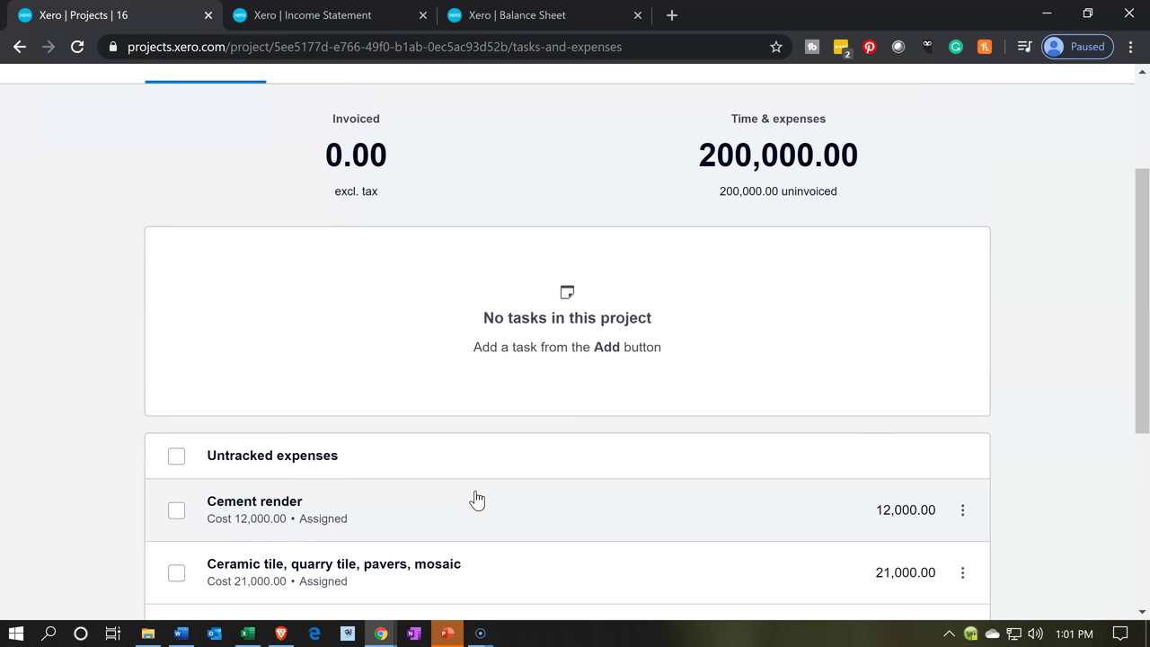
pyautogui.scroll(2, 477, 500)
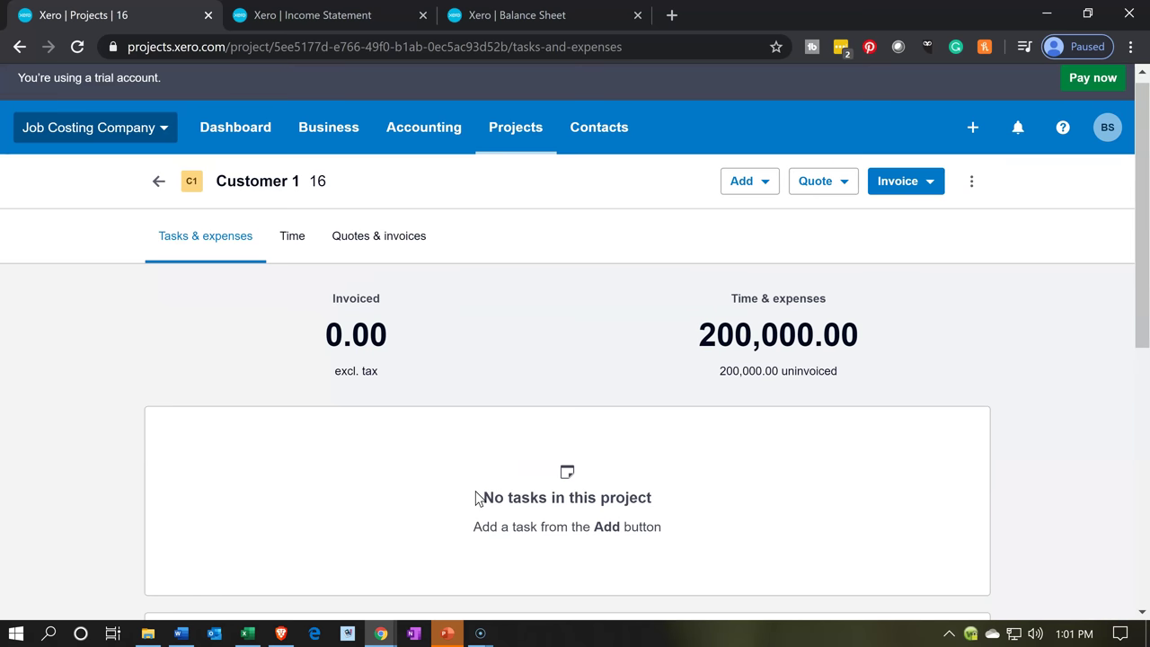
# Examine the untracked expenses of project 16 and the options available for its Direct Labor item.
pyautogui.scroll(-6, 476, 500)
pyautogui.click(753, 531)
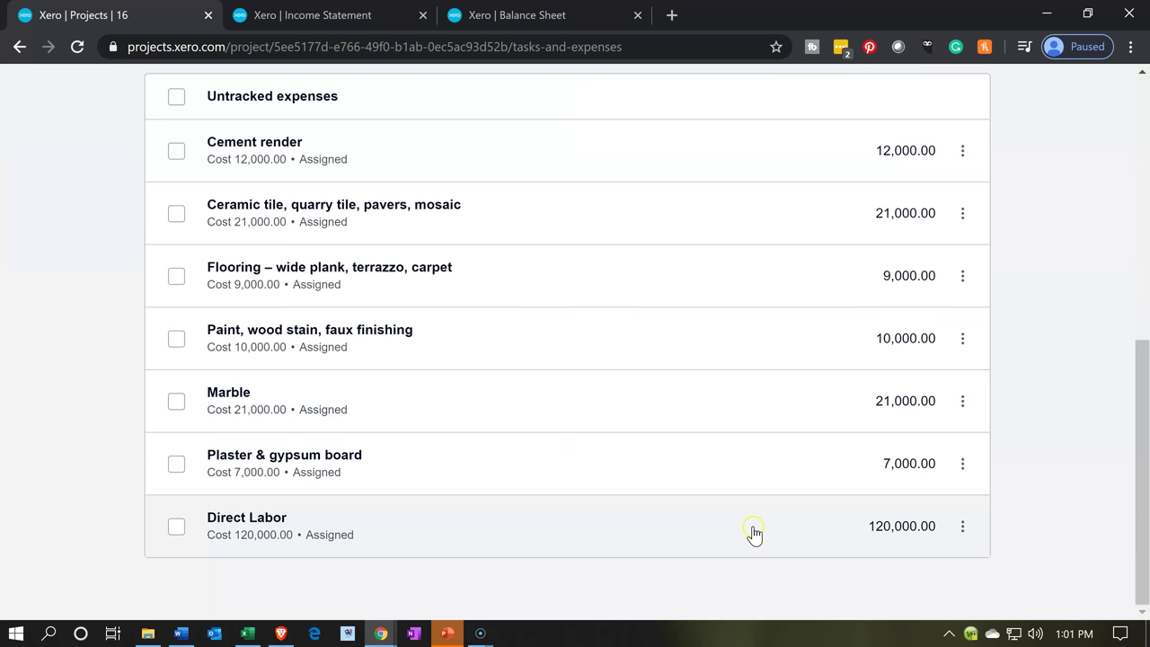
pyautogui.click(958, 534)
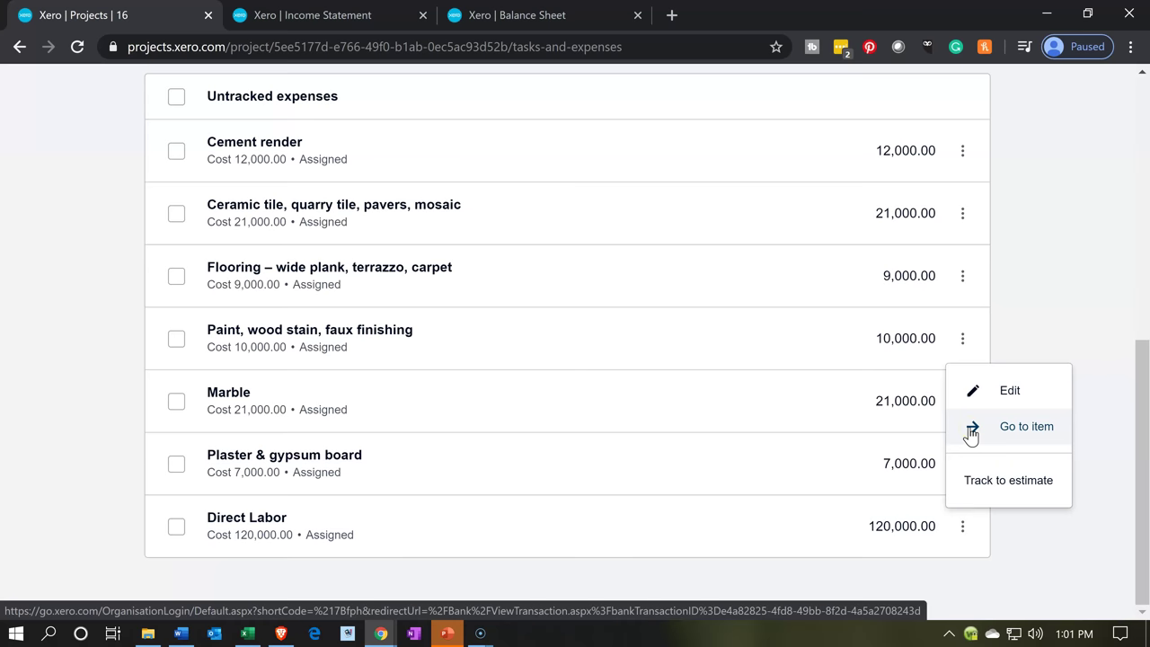
pyautogui.click(966, 397)
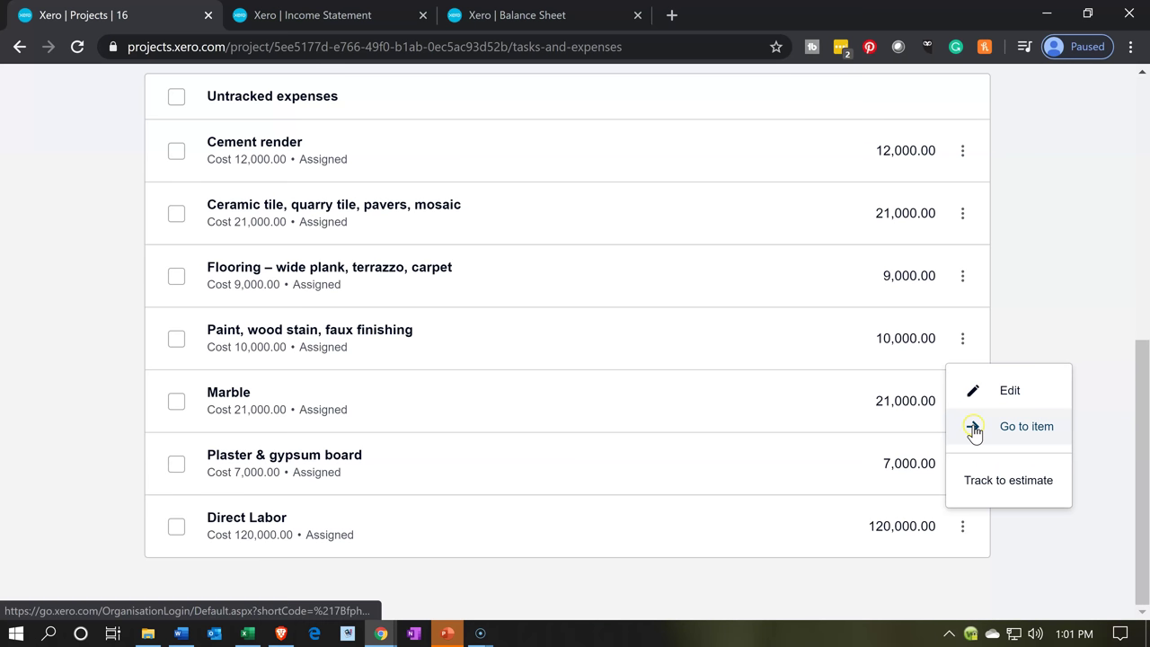
pyautogui.click(76, 460)
pyautogui.scroll(6, 77, 459)
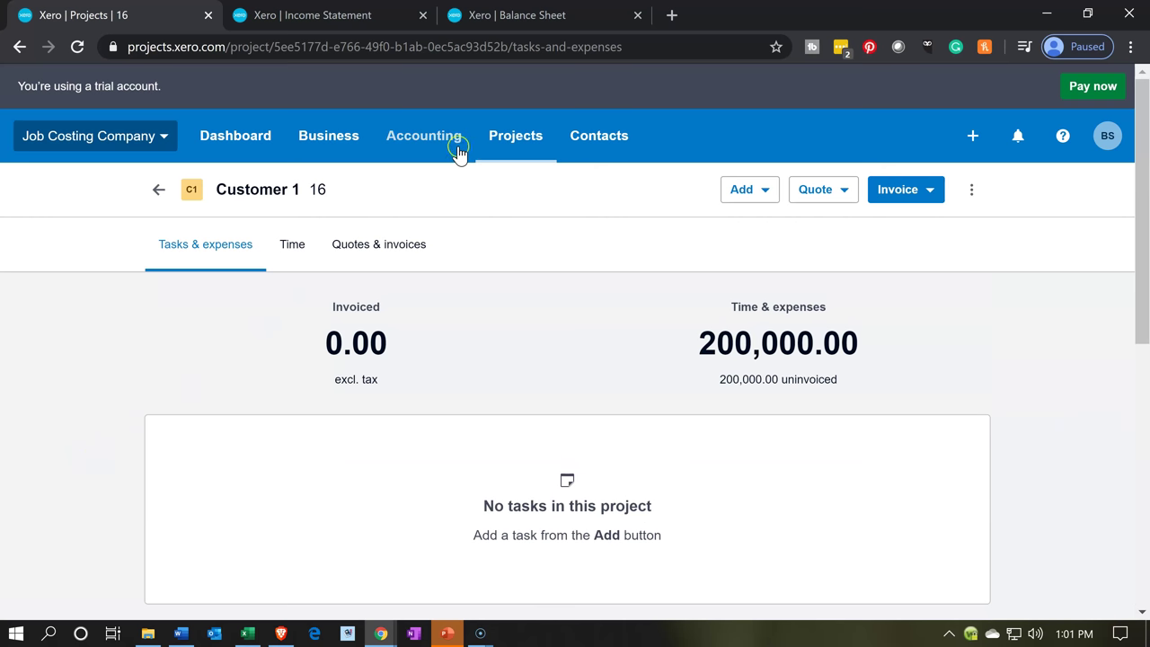
# Open the Project Details report from the Projects group of the accounting reports.
pyautogui.click(457, 150)
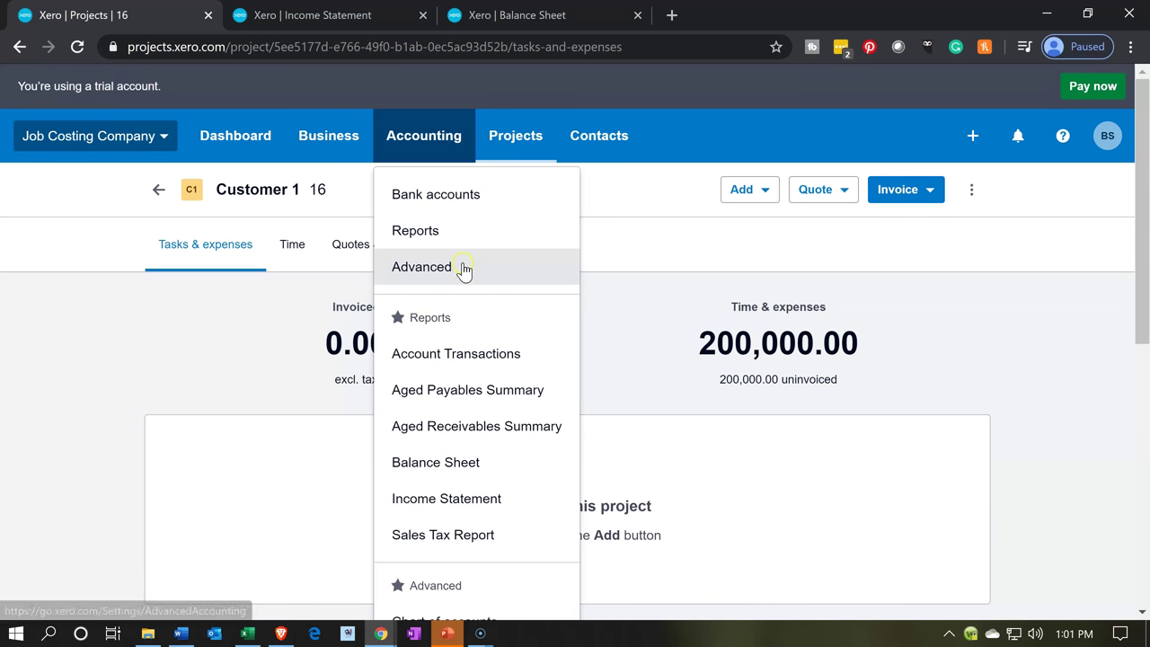
pyautogui.click(456, 236)
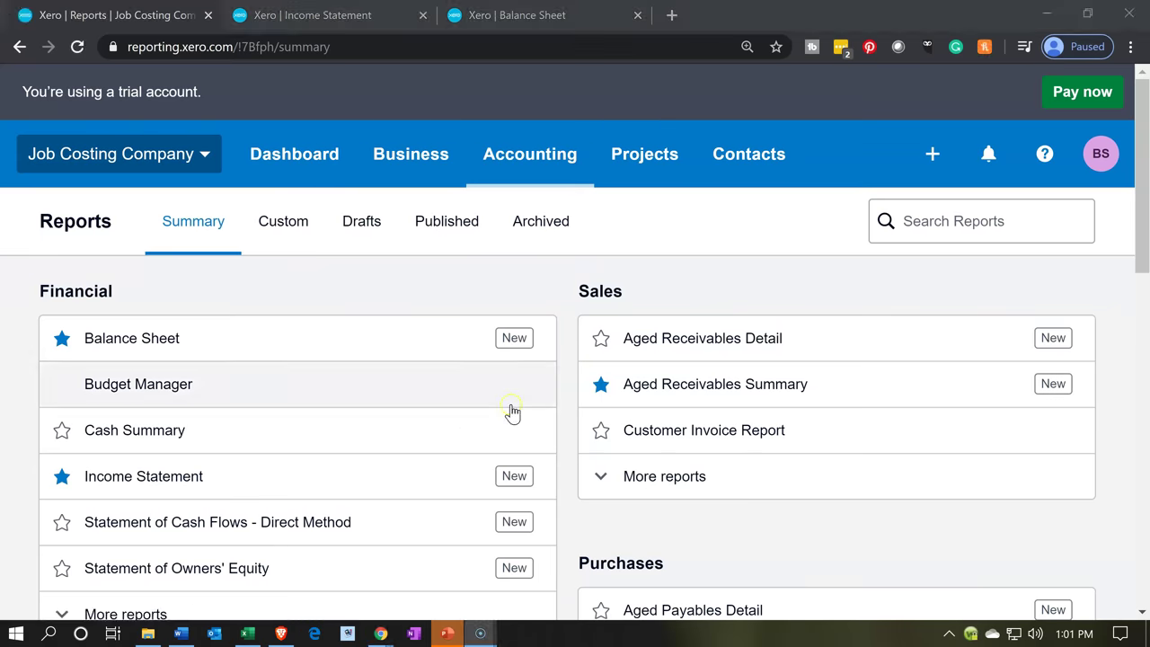
pyautogui.scroll(-7, 510, 411)
pyautogui.scroll(-3, 510, 411)
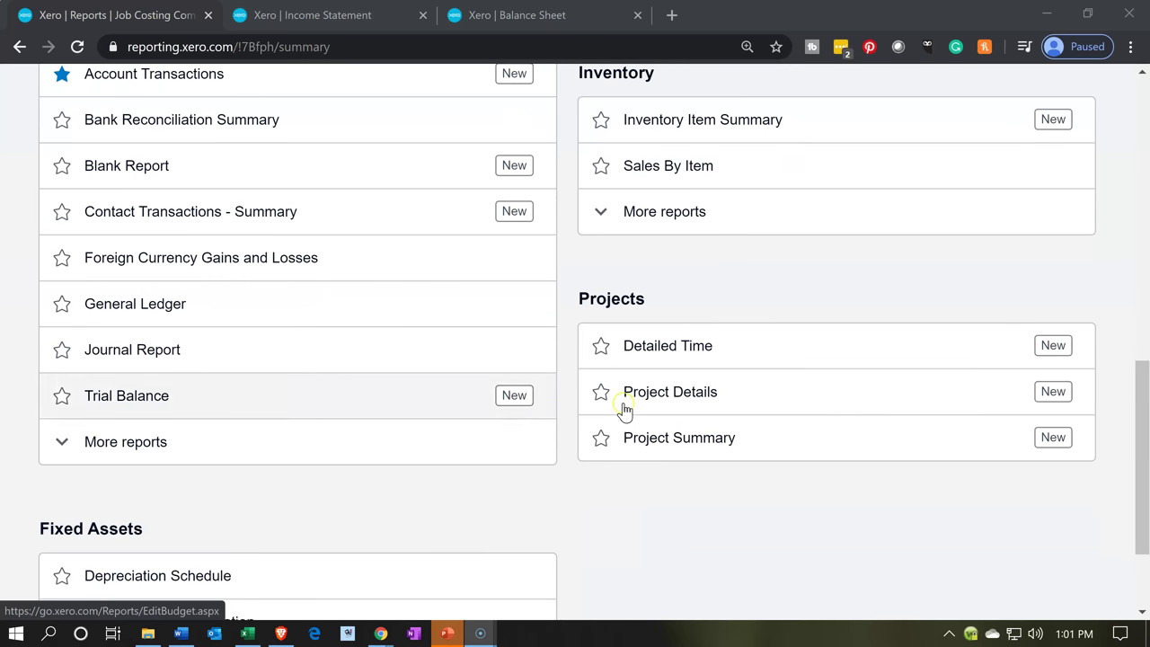
pyautogui.click(688, 392)
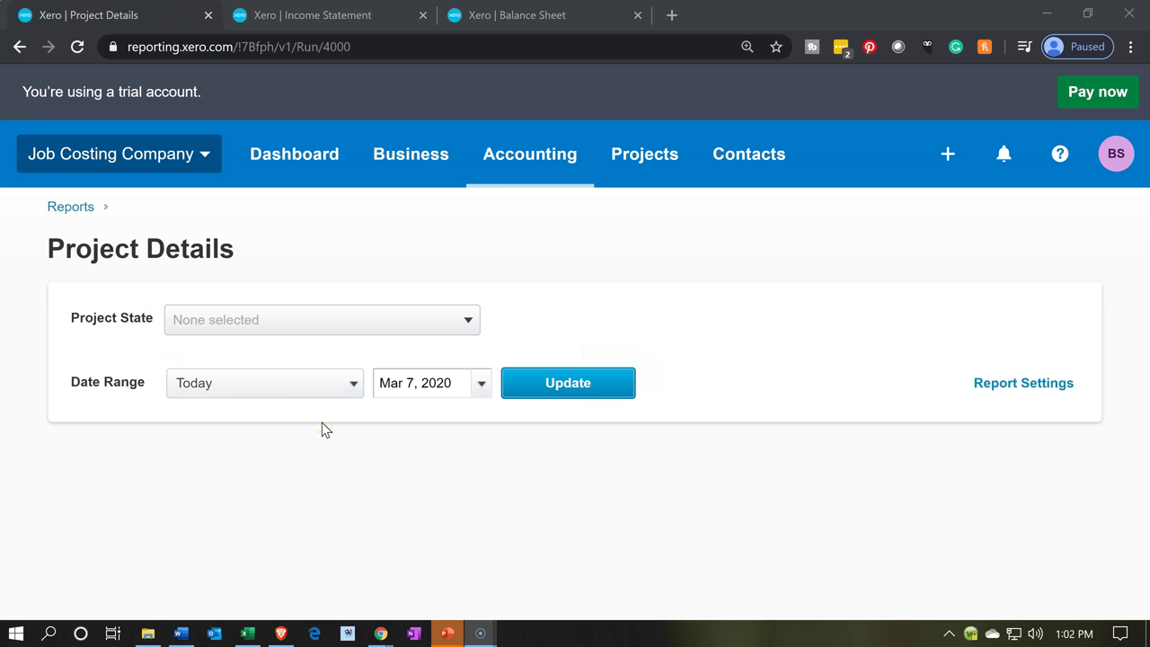
# Run the Project Details report with the project state set to All.
pyautogui.click(459, 339)
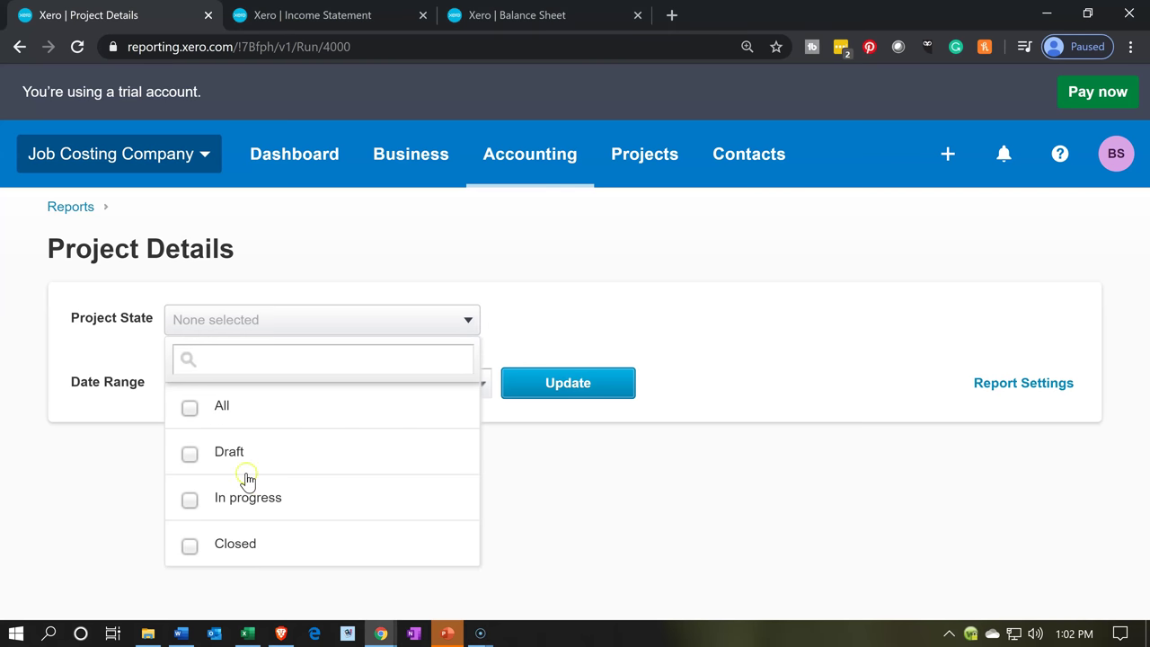
pyautogui.click(194, 414)
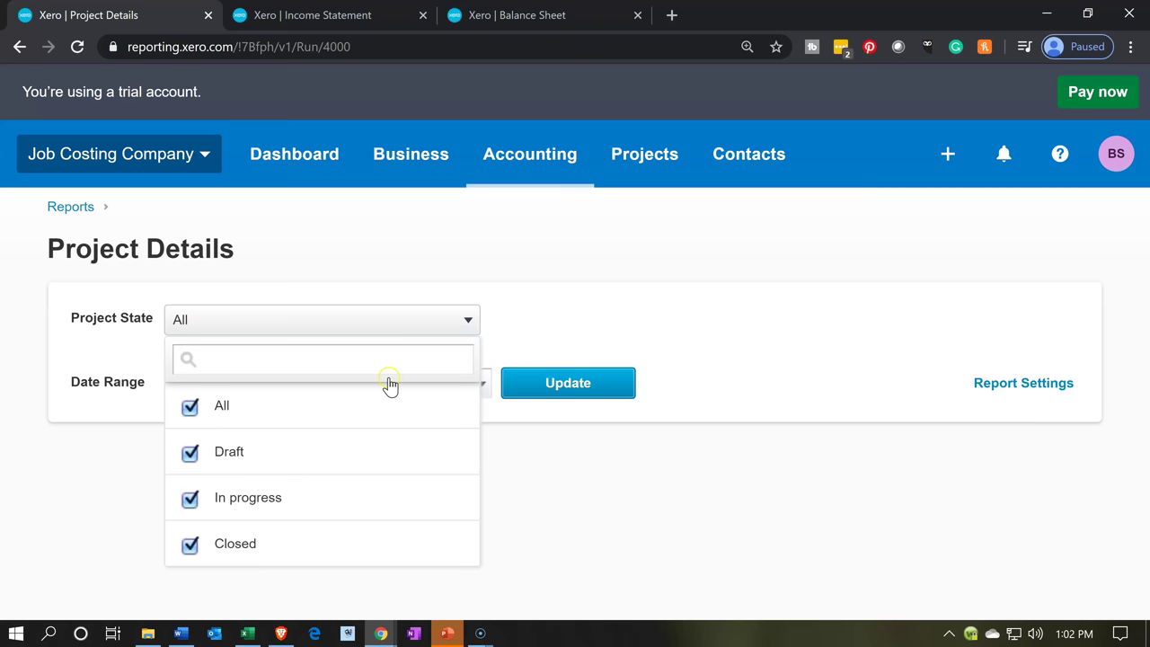
pyautogui.click(550, 381)
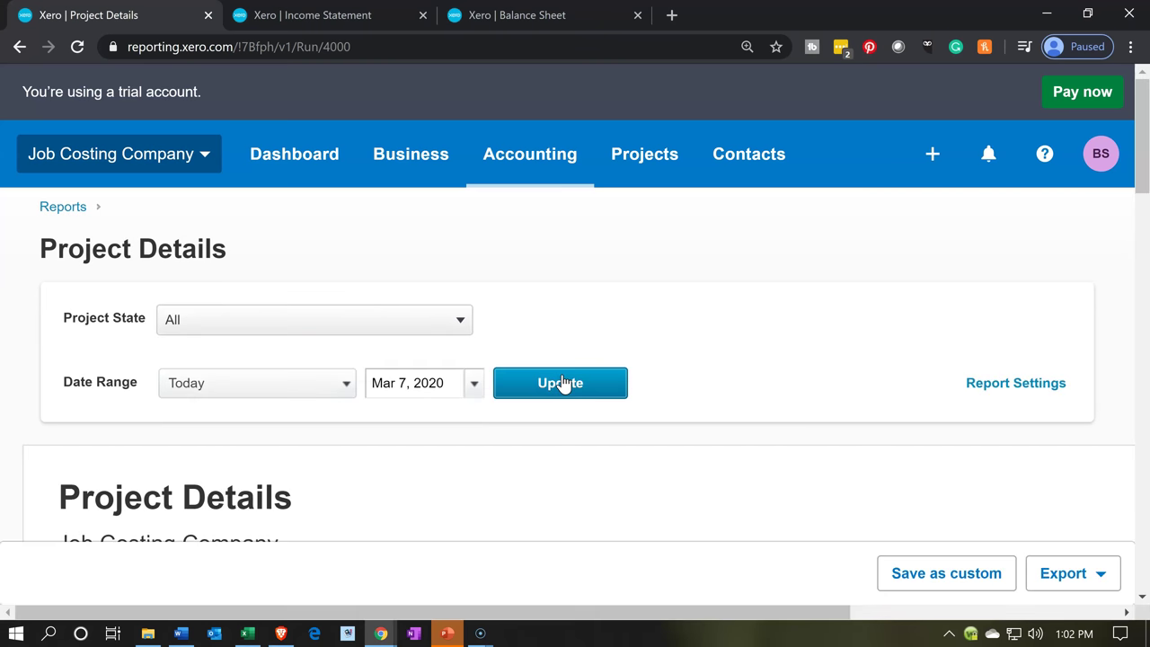
# Compare the Project Details report's project totals with the Total Open Jobs figure in the Excel job cost workbook, then return to the report.
pyautogui.scroll(-6, 561, 383)
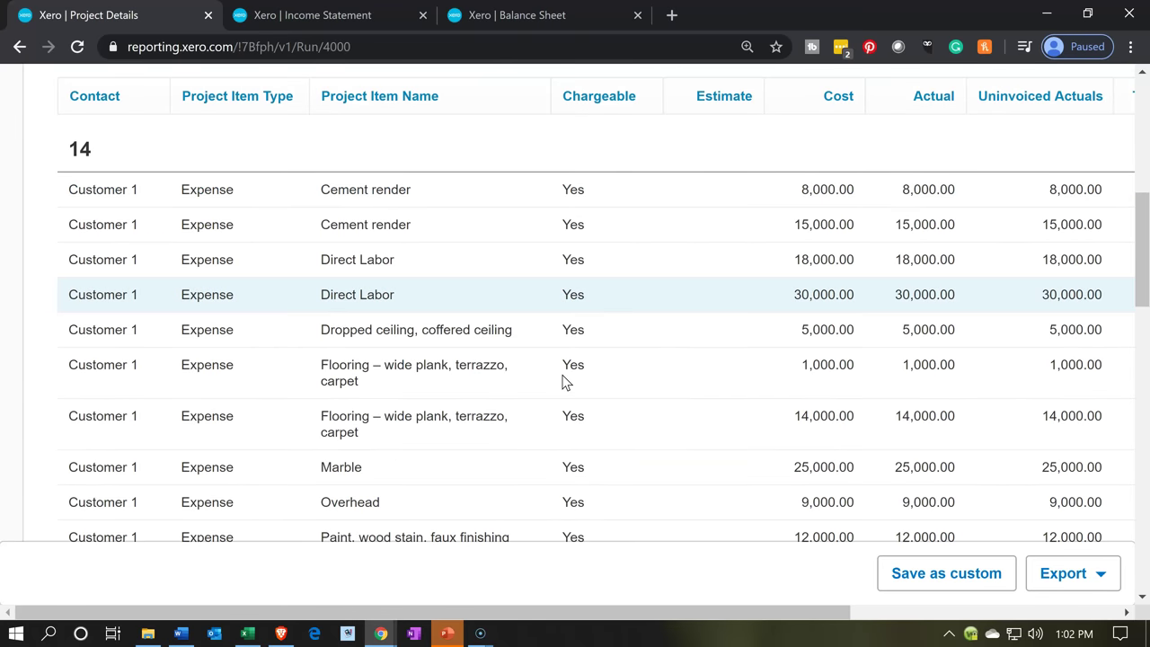
pyautogui.scroll(-11, 562, 383)
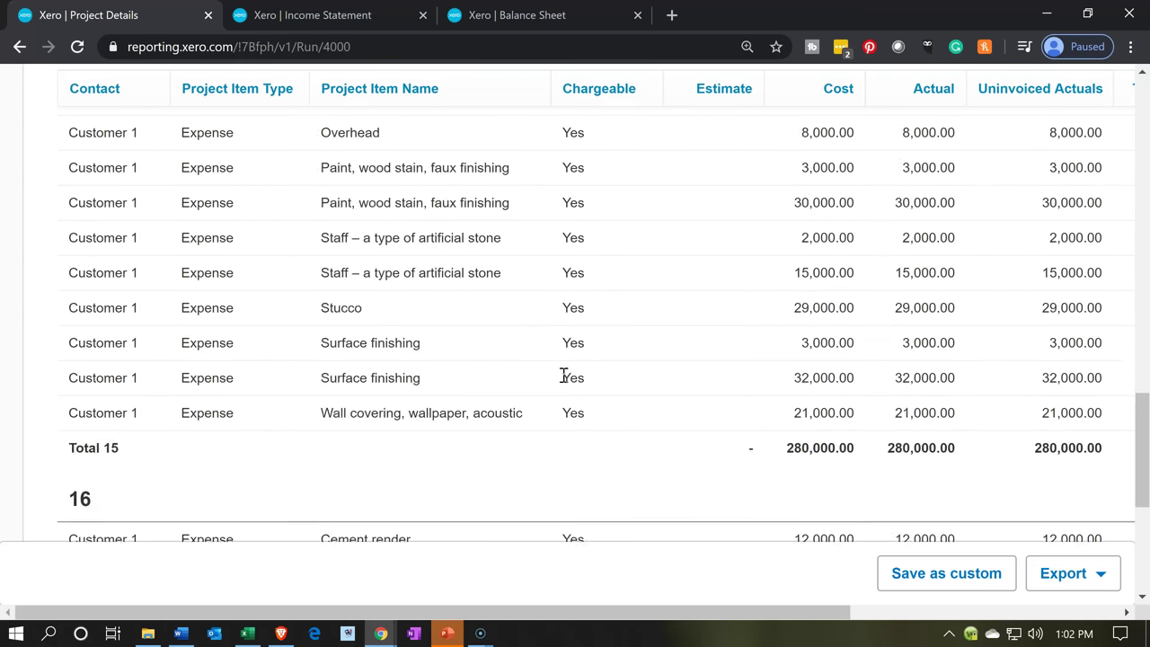
pyautogui.scroll(-4, 564, 376)
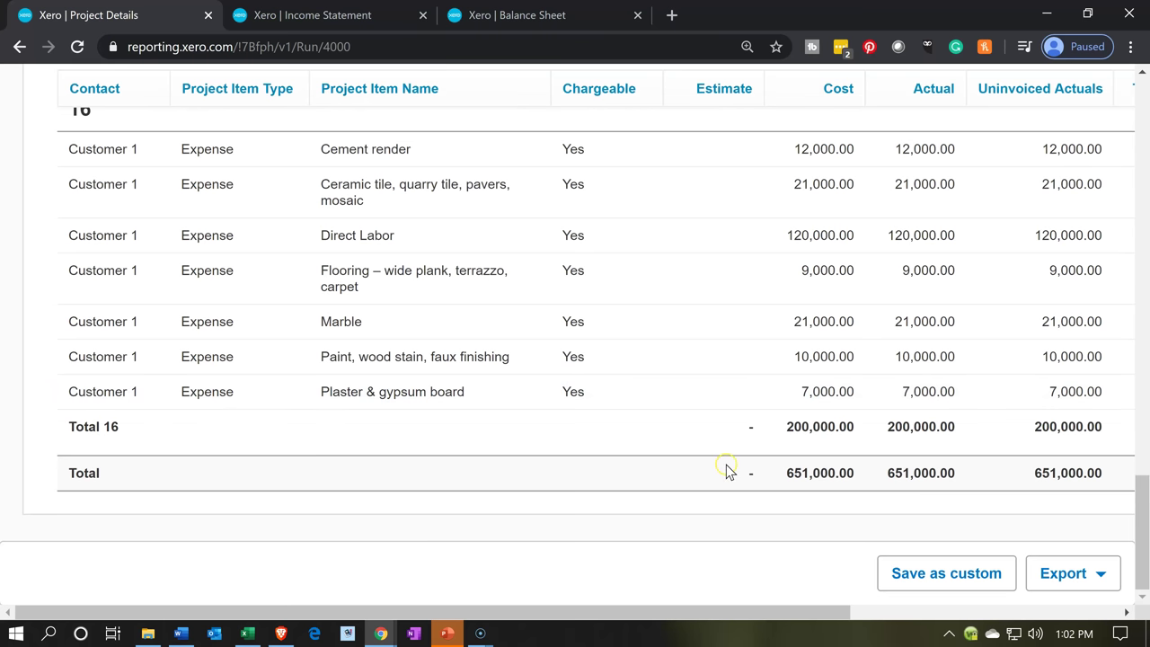
pyautogui.click(245, 636)
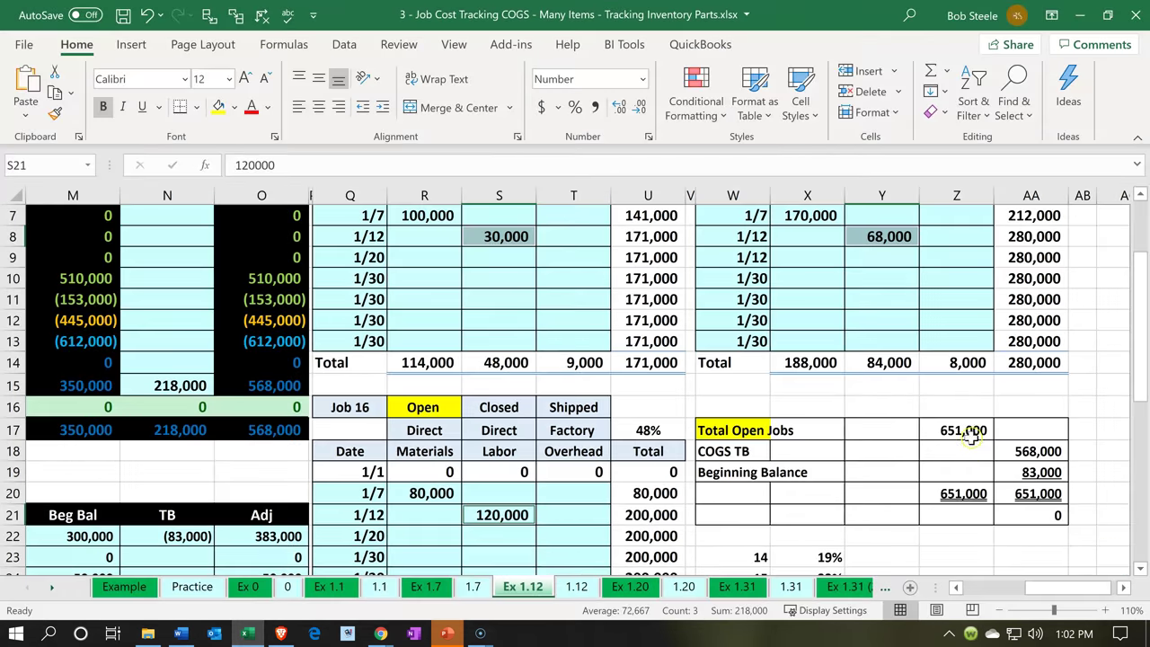
pyautogui.click(971, 437)
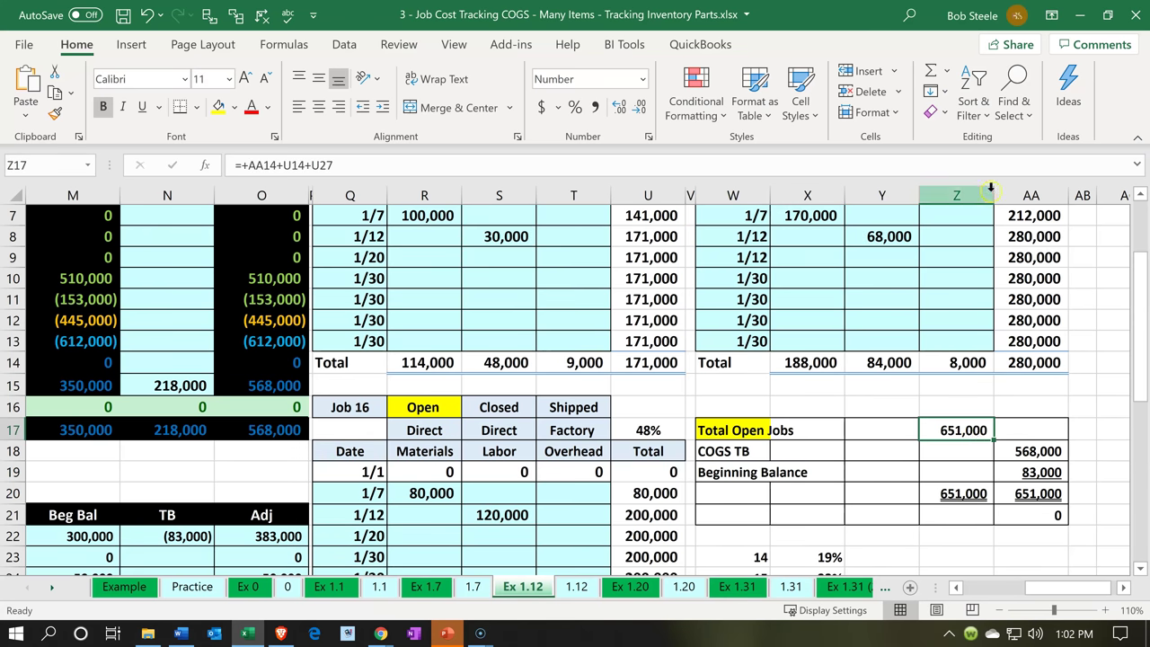
pyautogui.click(1094, 13)
# Add the Date column to the Project Details report through its report settings and update the report.
pyautogui.scroll(20, 504, 340)
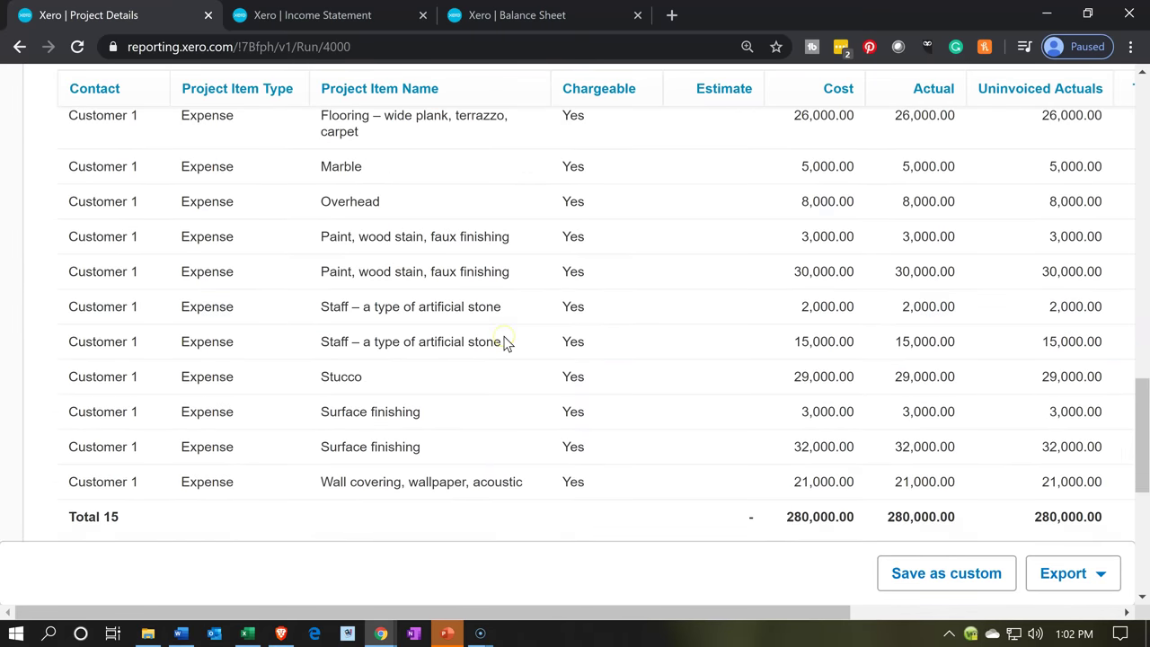
pyautogui.scroll(-1, 504, 334)
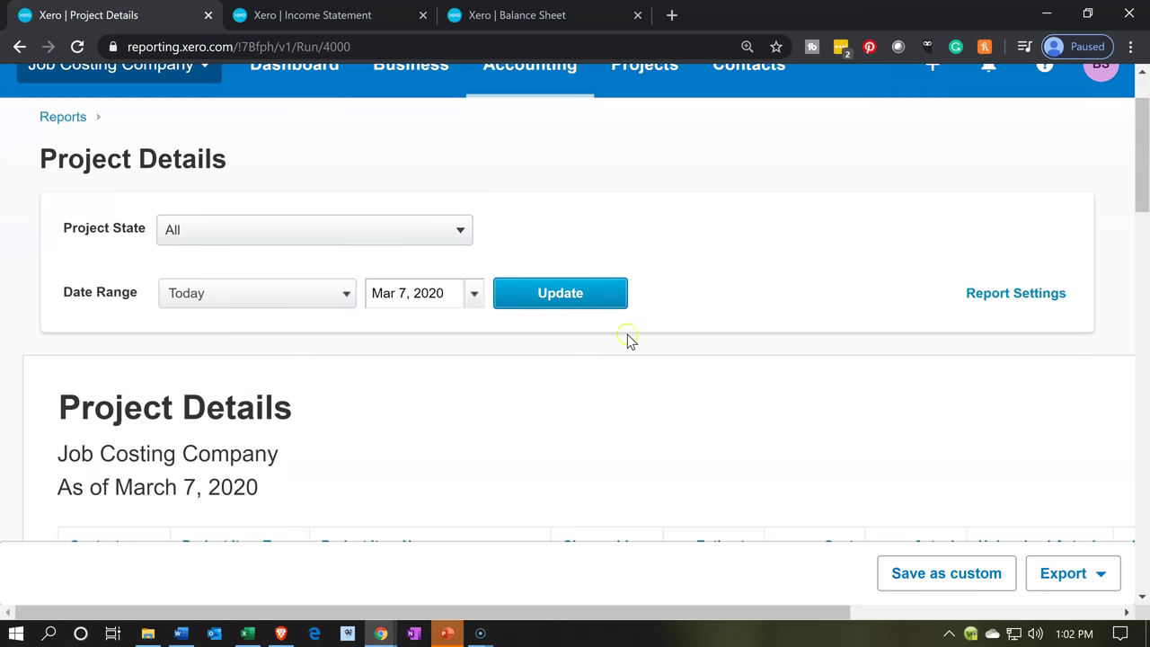
pyautogui.click(967, 295)
pyautogui.scroll(-1, 572, 395)
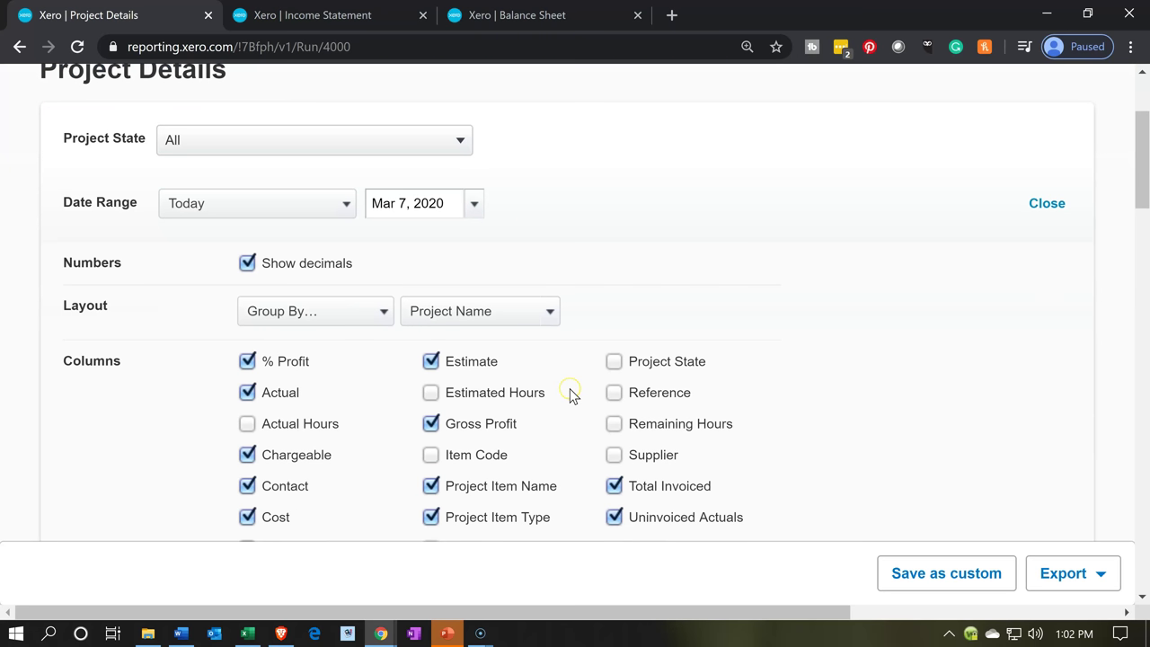
pyautogui.scroll(-1, 572, 395)
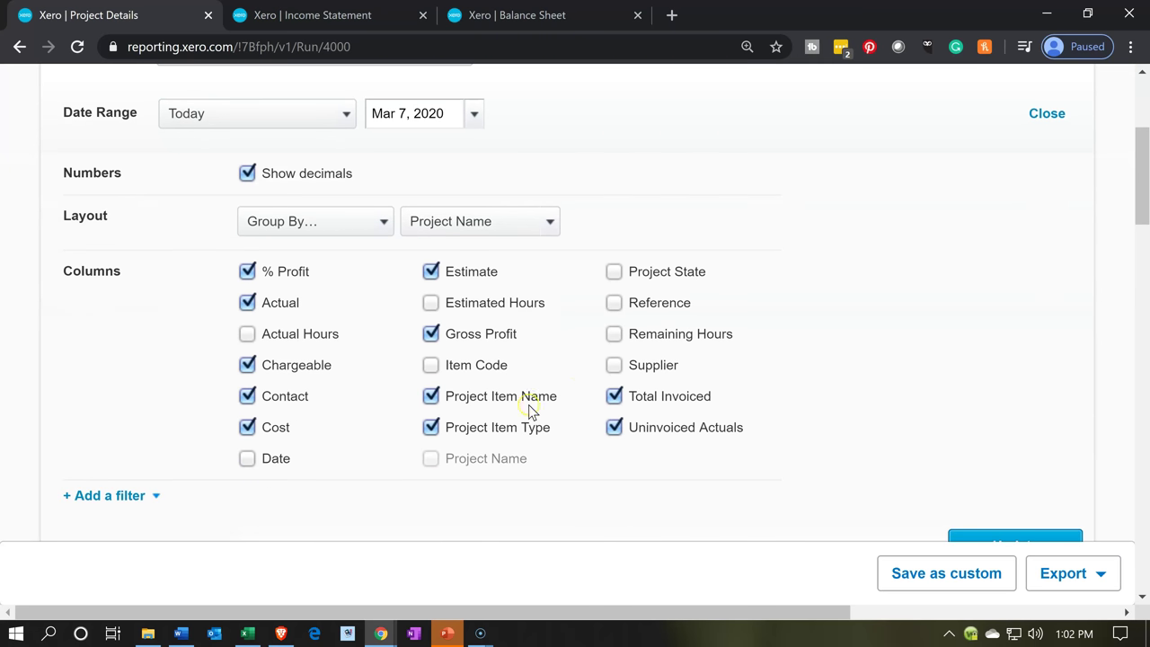
pyautogui.click(277, 461)
pyautogui.scroll(-1, 796, 462)
pyautogui.click(1022, 447)
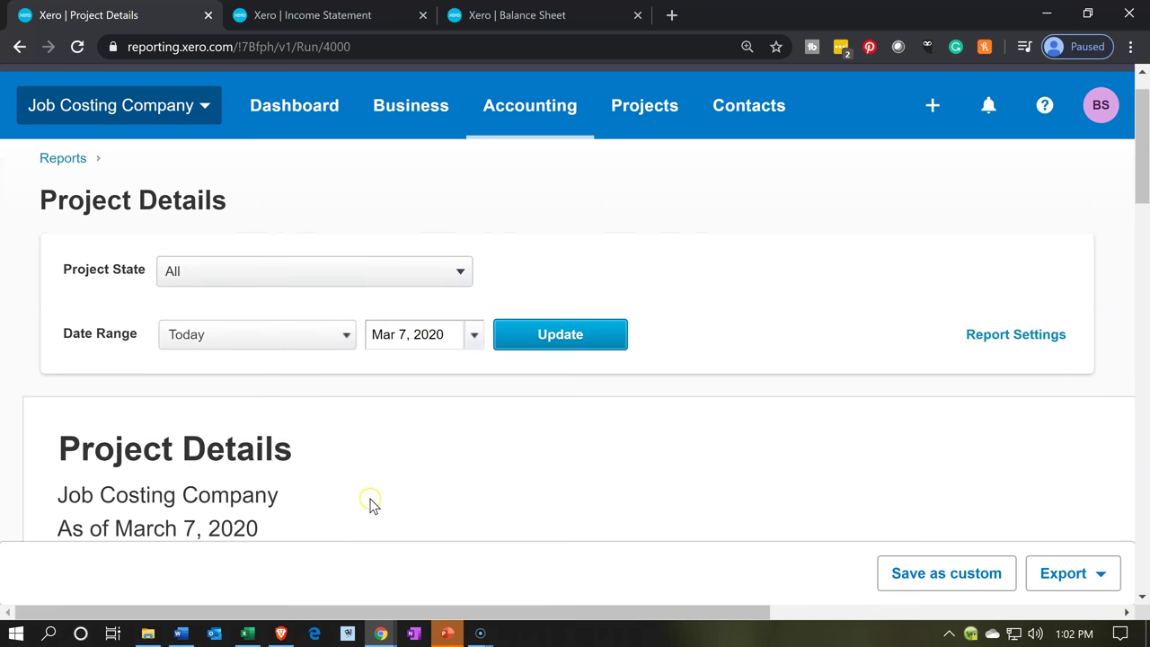
# Sort the Project Details report lines by date and review the project 14 entries.
pyautogui.scroll(-4, 373, 503)
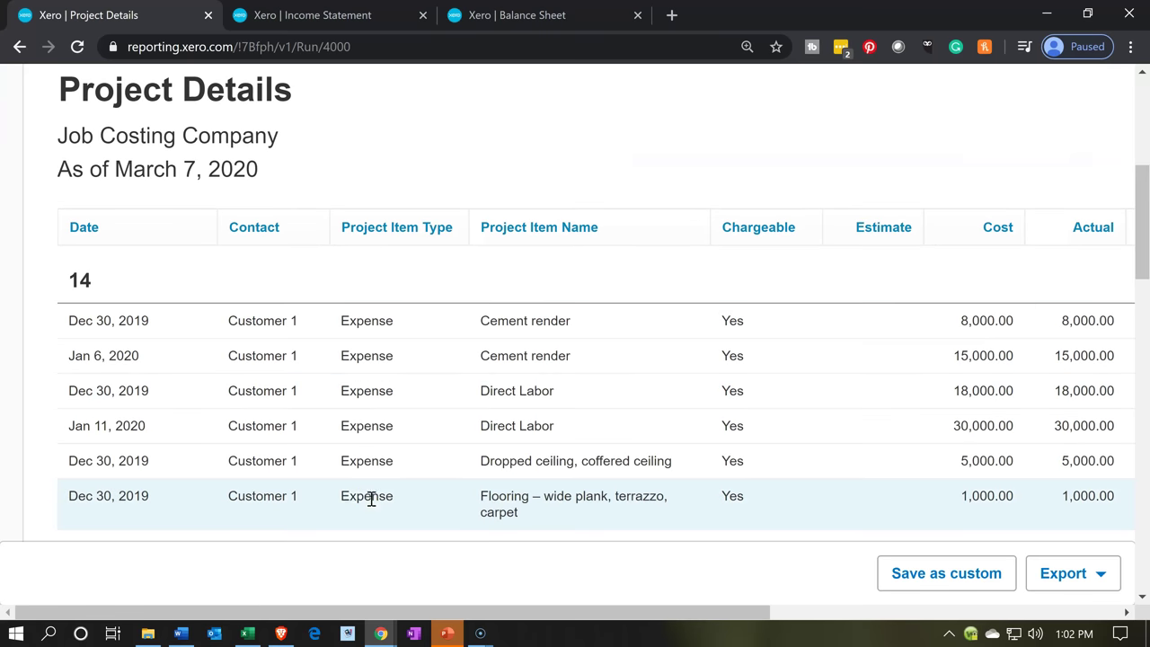
pyautogui.scroll(1, 185, 360)
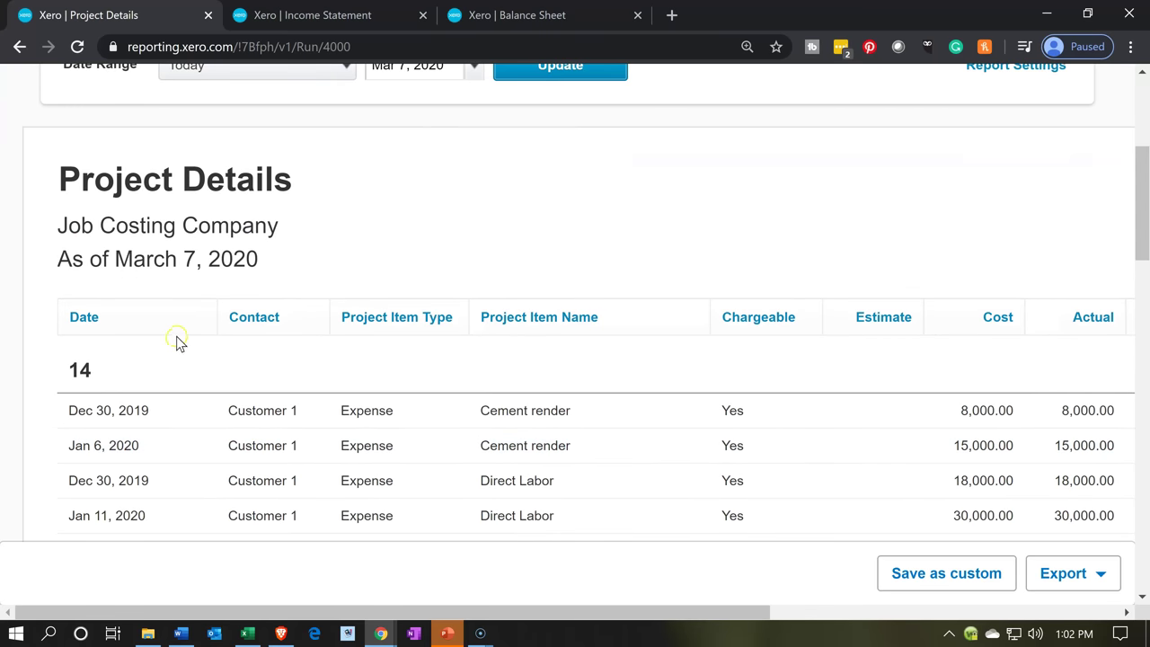
pyautogui.click(171, 320)
pyautogui.scroll(-1, 167, 358)
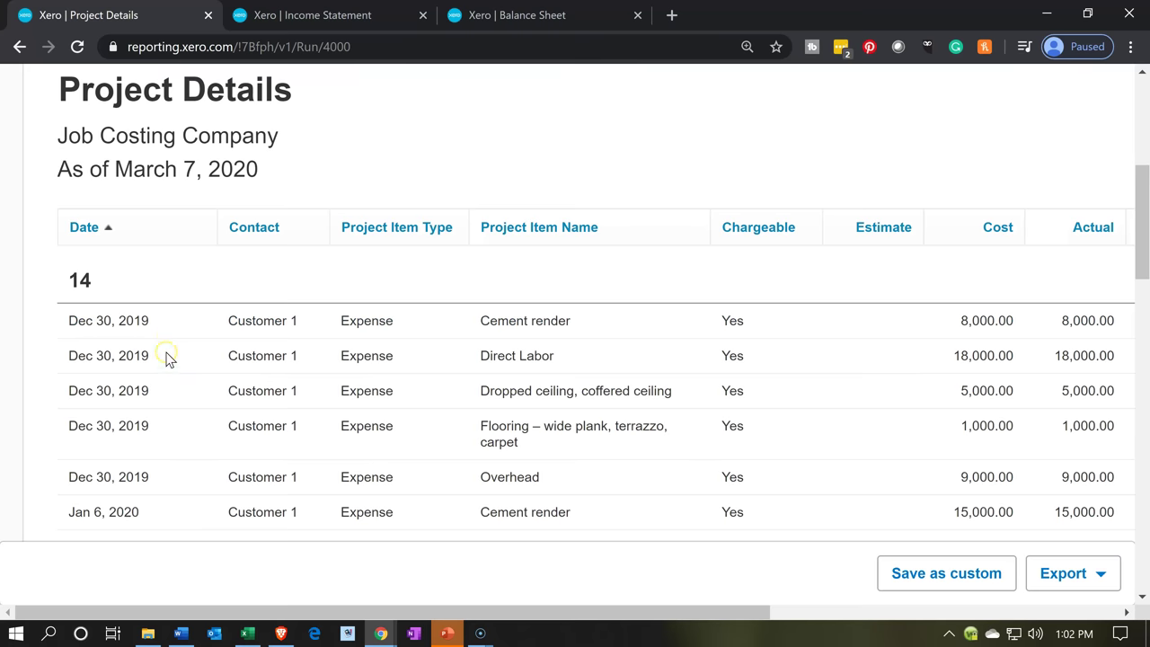
pyautogui.scroll(-1, 168, 358)
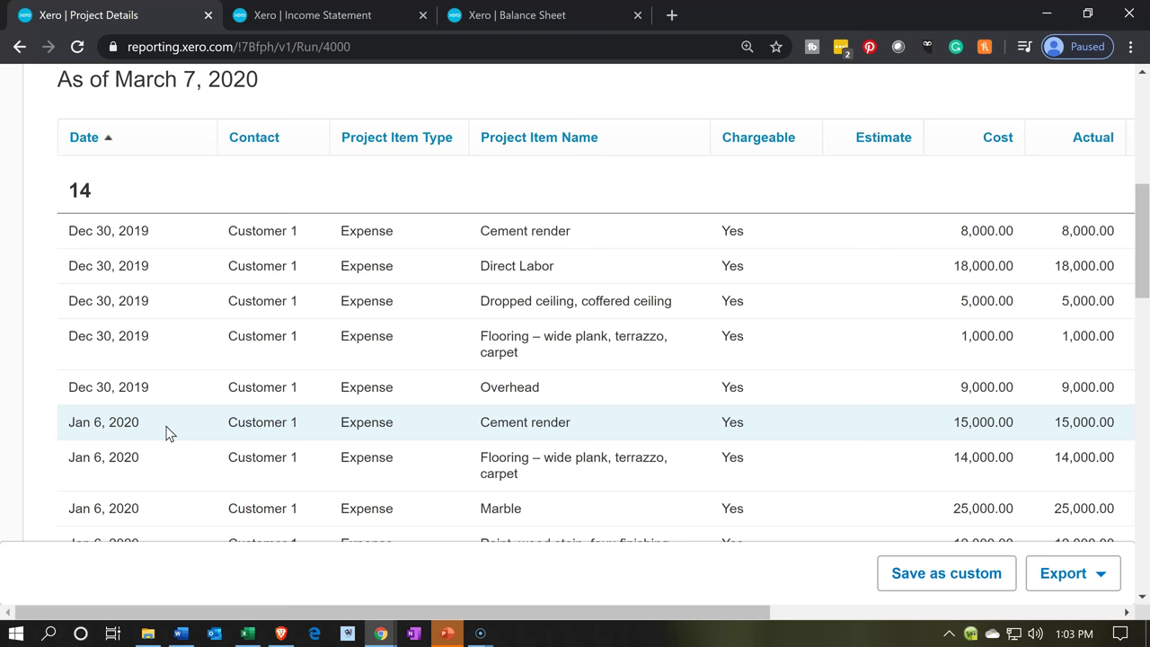
pyautogui.scroll(1, 168, 432)
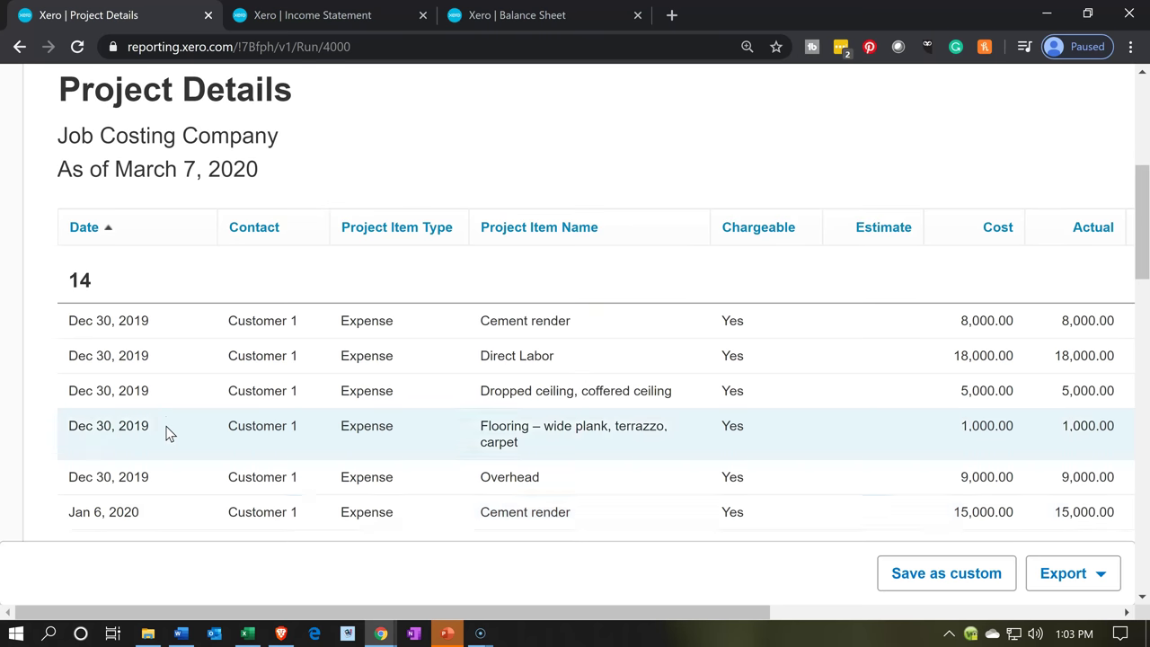
# Sort the report lines by project item name and review the Direct Labor entries of project 14.
pyautogui.click(280, 281)
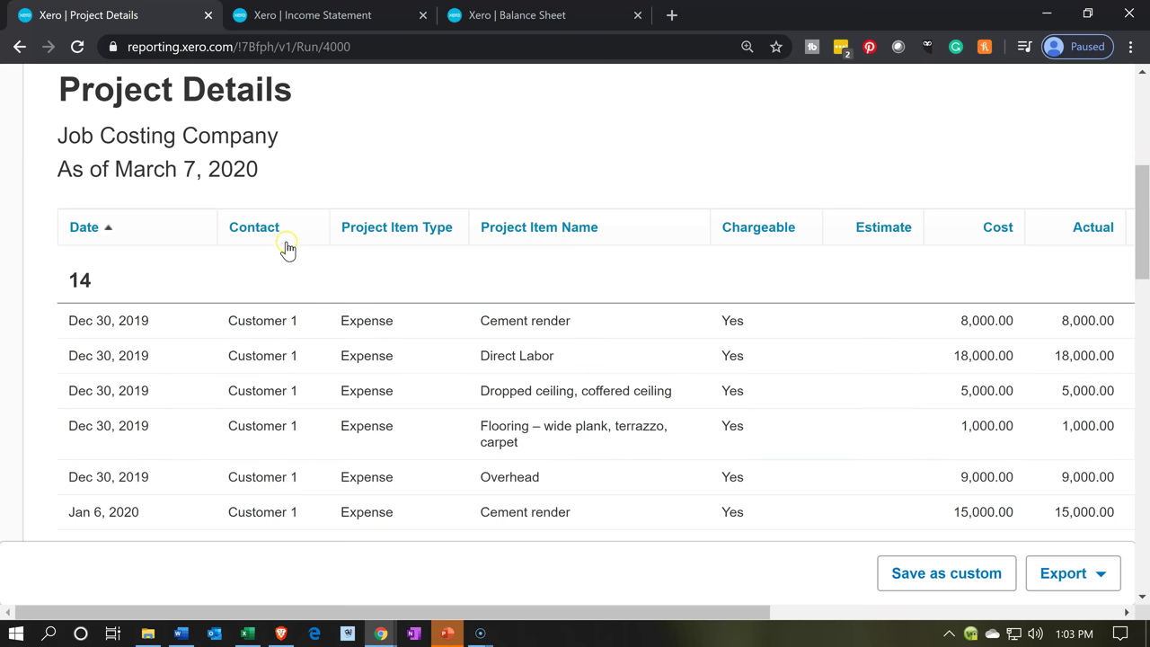
pyautogui.click(601, 234)
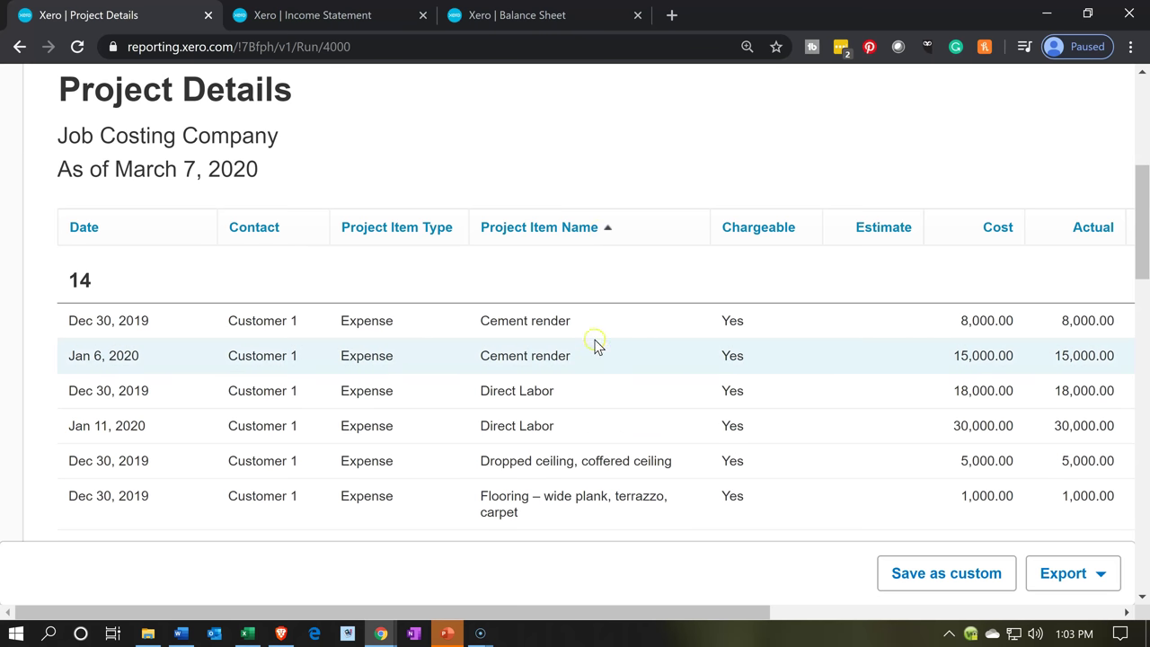
pyautogui.click(590, 409)
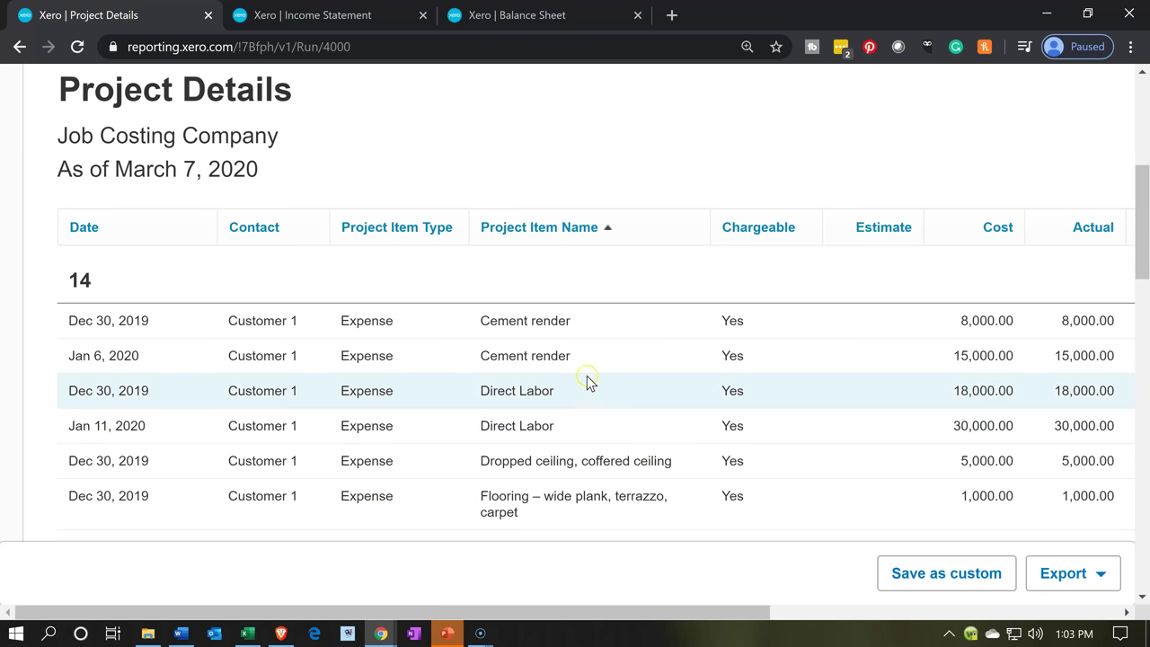
pyautogui.click(583, 331)
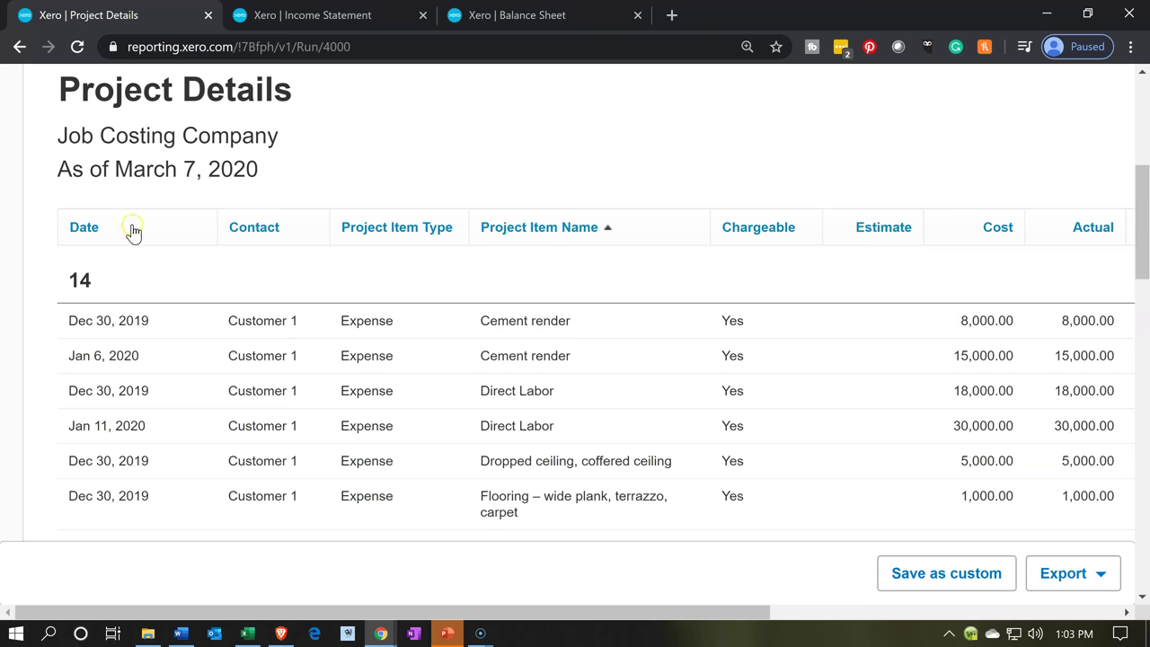
# Return the Project Details report lines to date order.
pyautogui.click(103, 230)
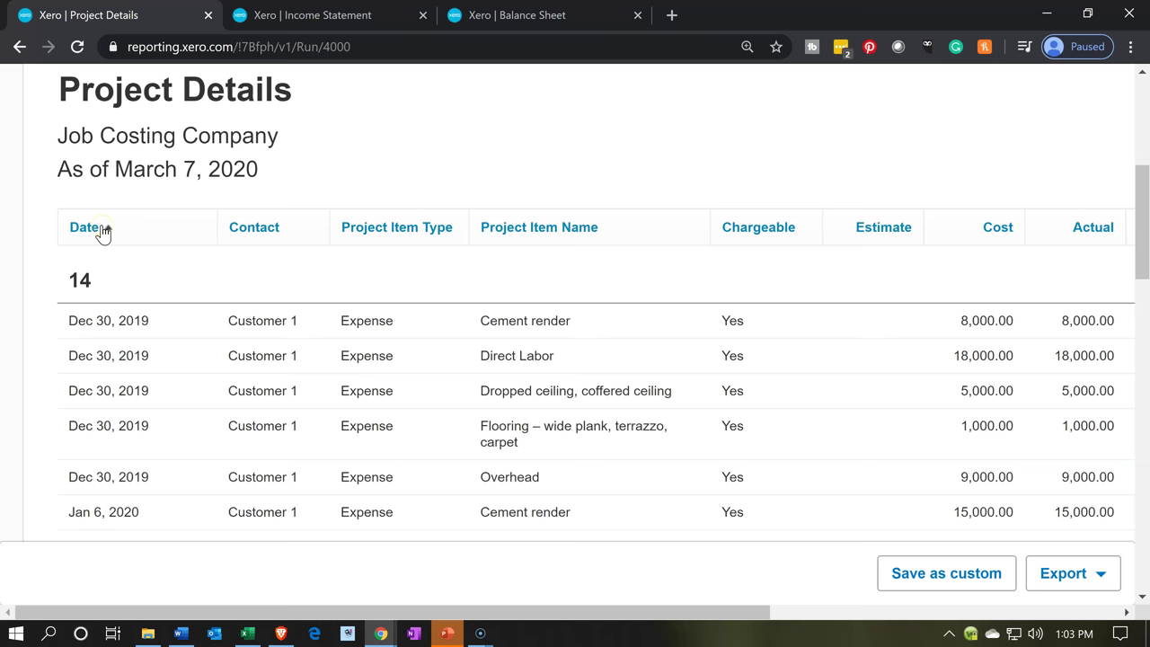
pyautogui.scroll(2, 207, 382)
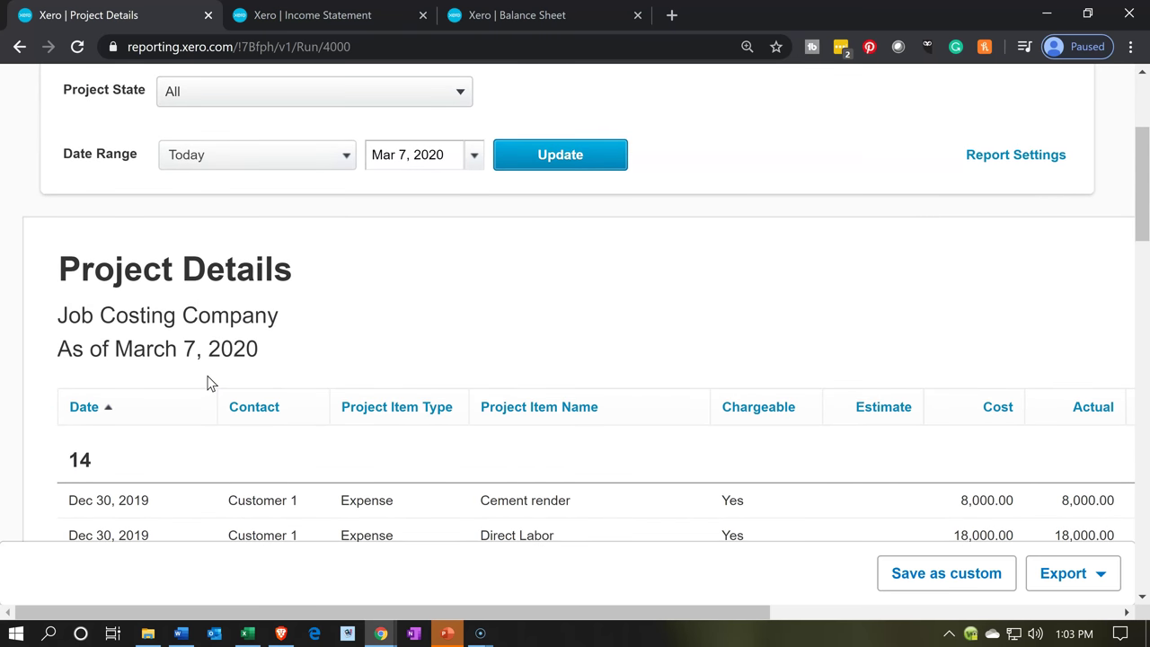
pyautogui.click(358, 379)
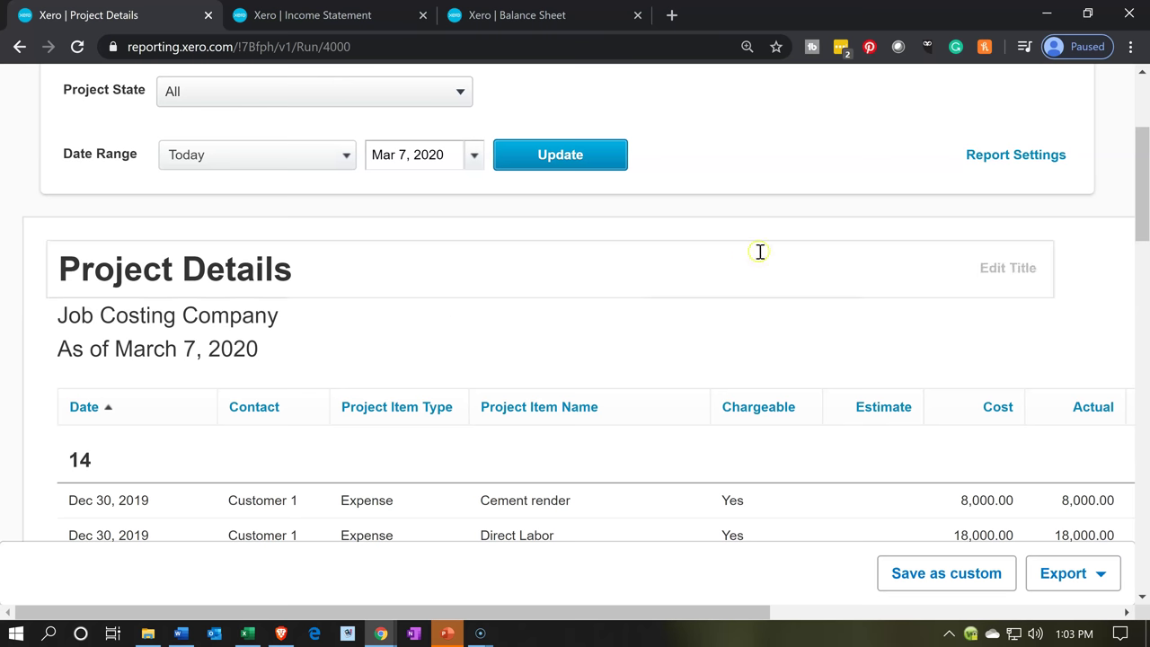
# Add a Date filter to the Project Details report through its report settings.
pyautogui.click(984, 167)
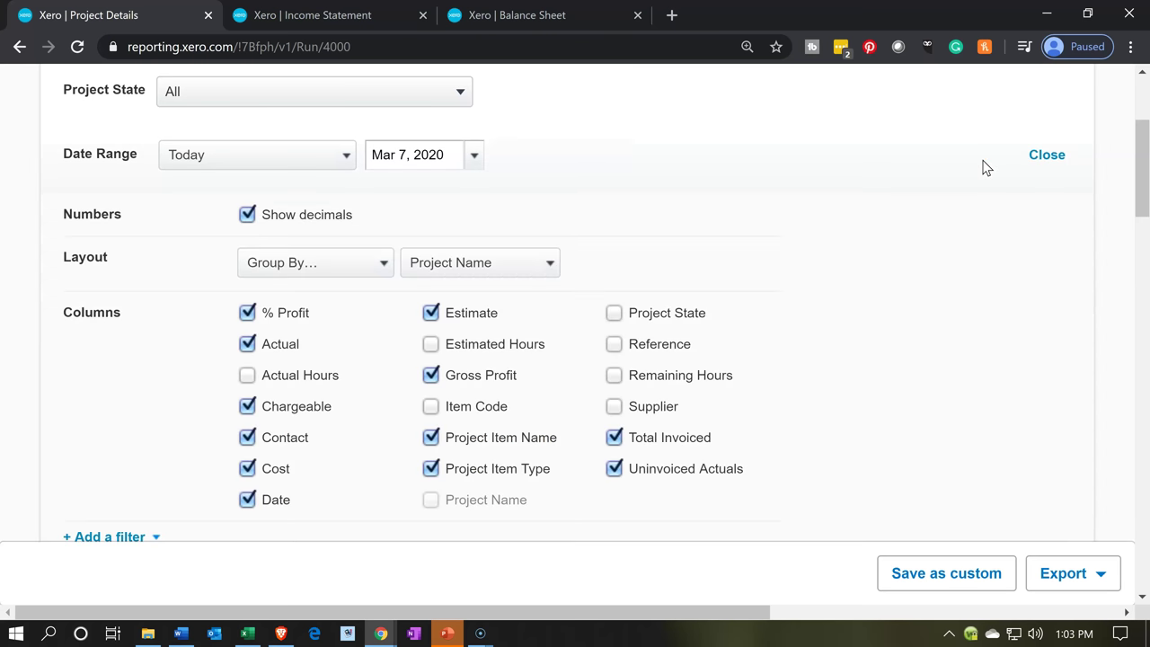
pyautogui.click(331, 497)
pyautogui.scroll(-1, 331, 497)
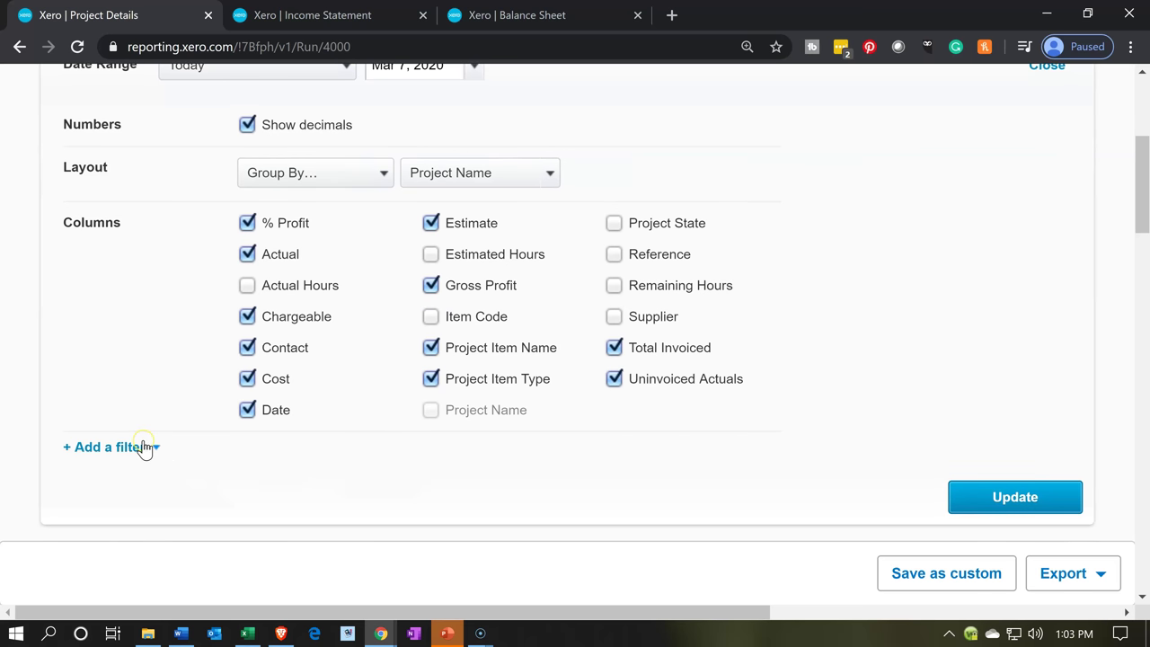
pyautogui.click(144, 448)
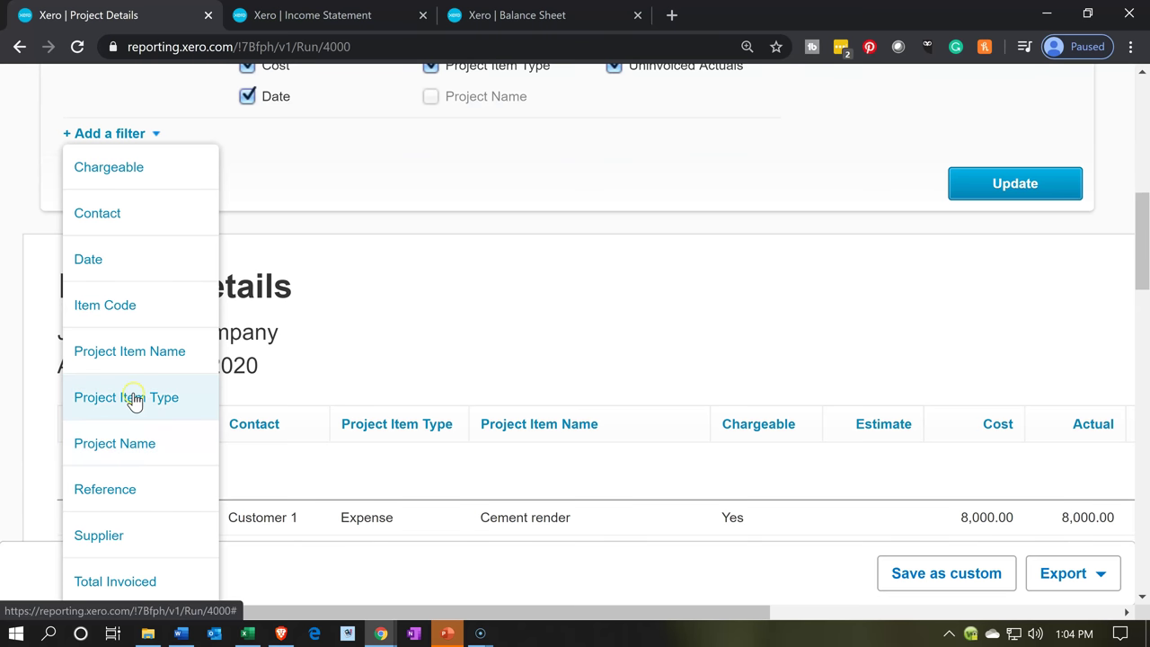
pyautogui.click(111, 281)
pyautogui.click(108, 266)
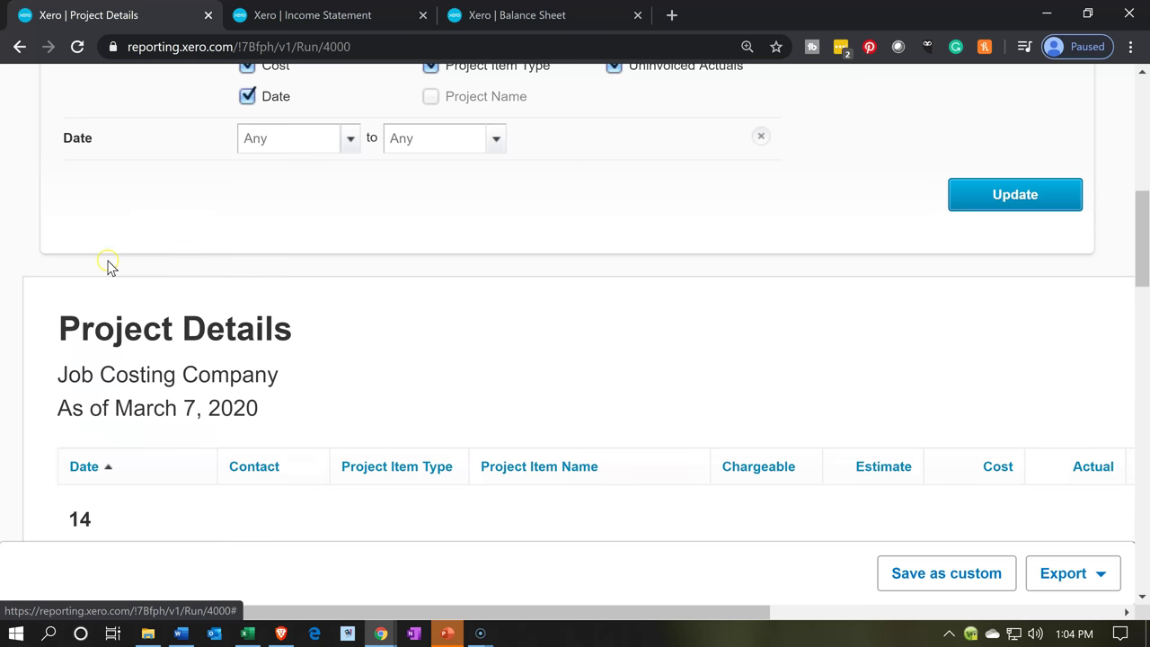
# Set the start of the Date filter to Jan 1, 2020.
pyautogui.scroll(1, 270, 310)
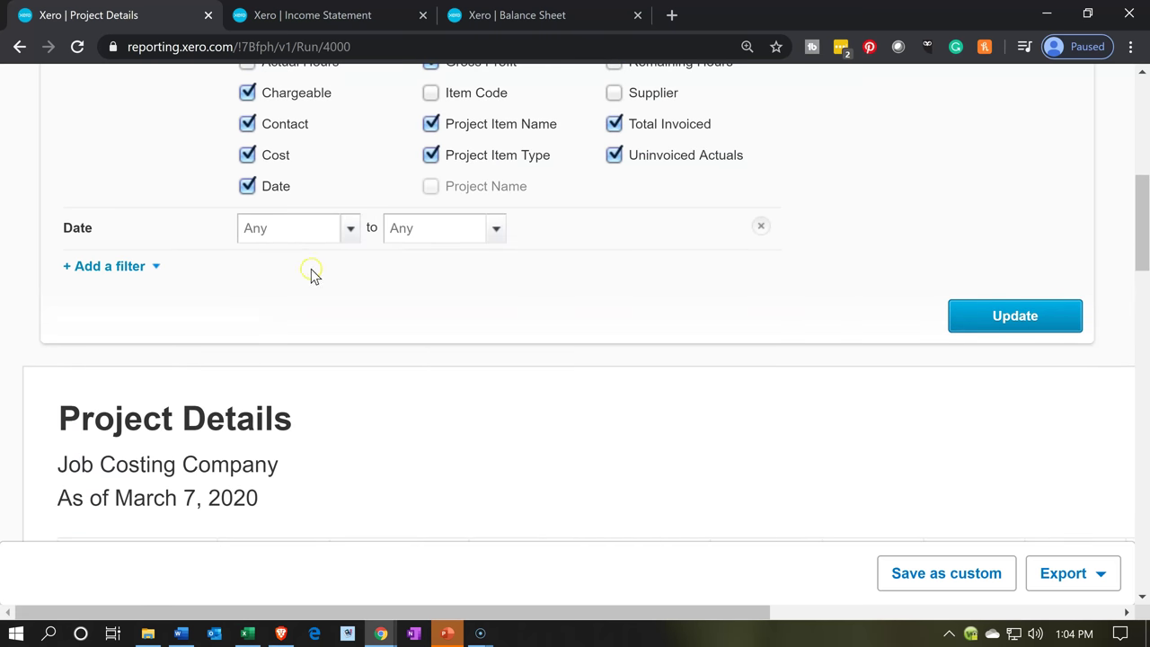
pyautogui.click(348, 237)
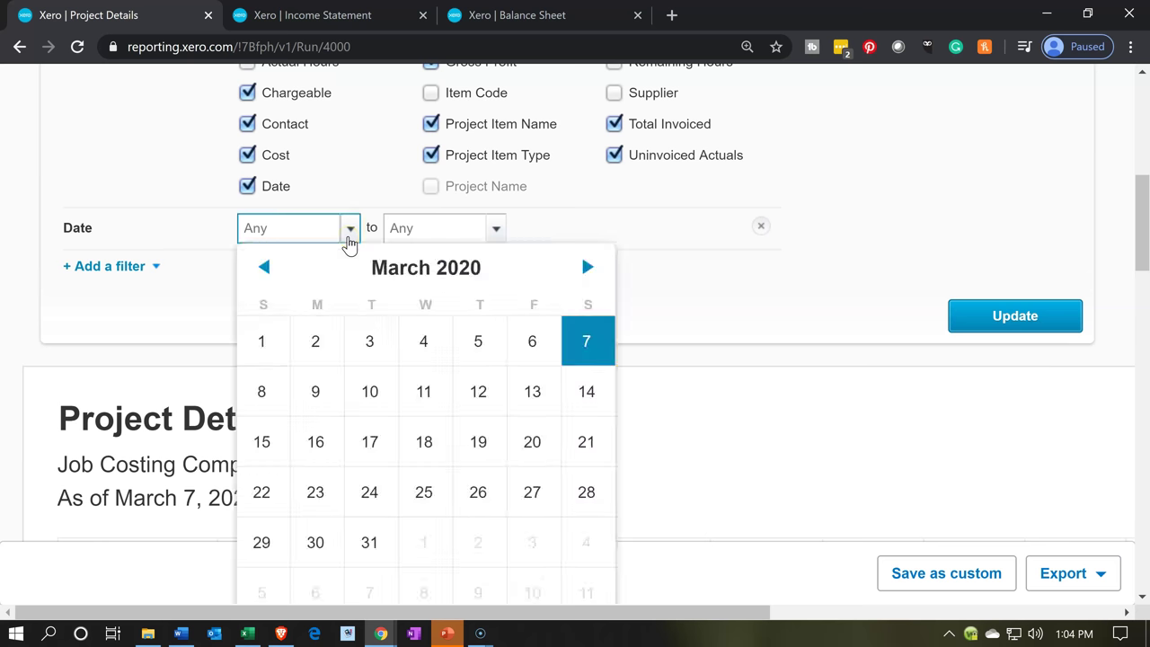
pyautogui.click(262, 268)
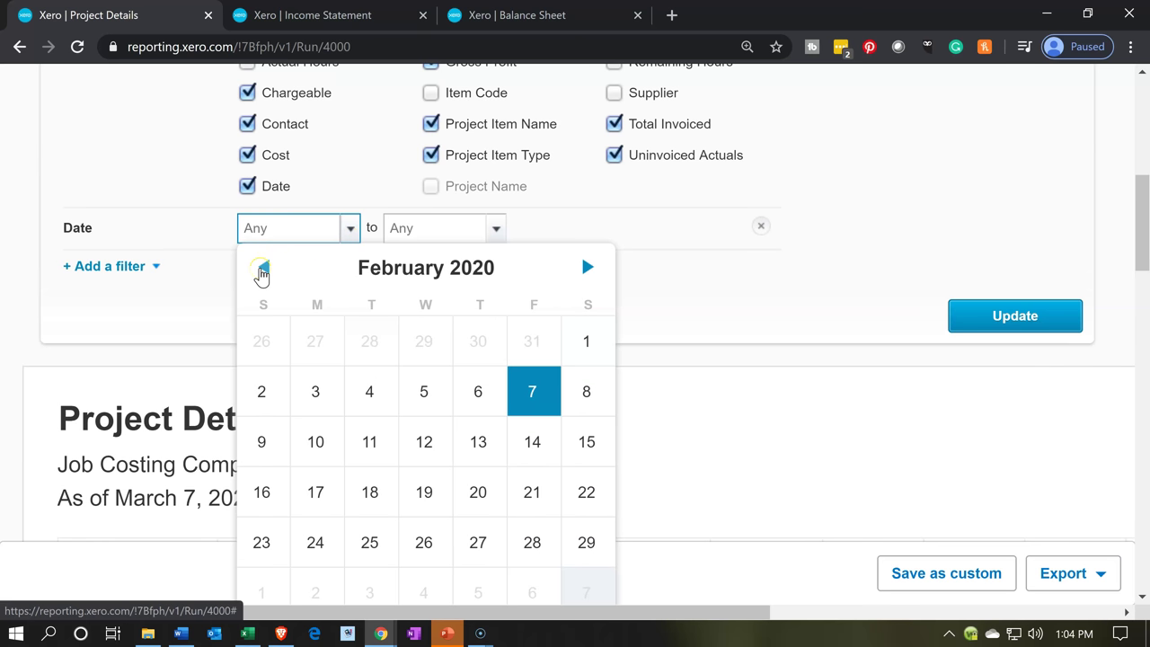
pyautogui.click(263, 268)
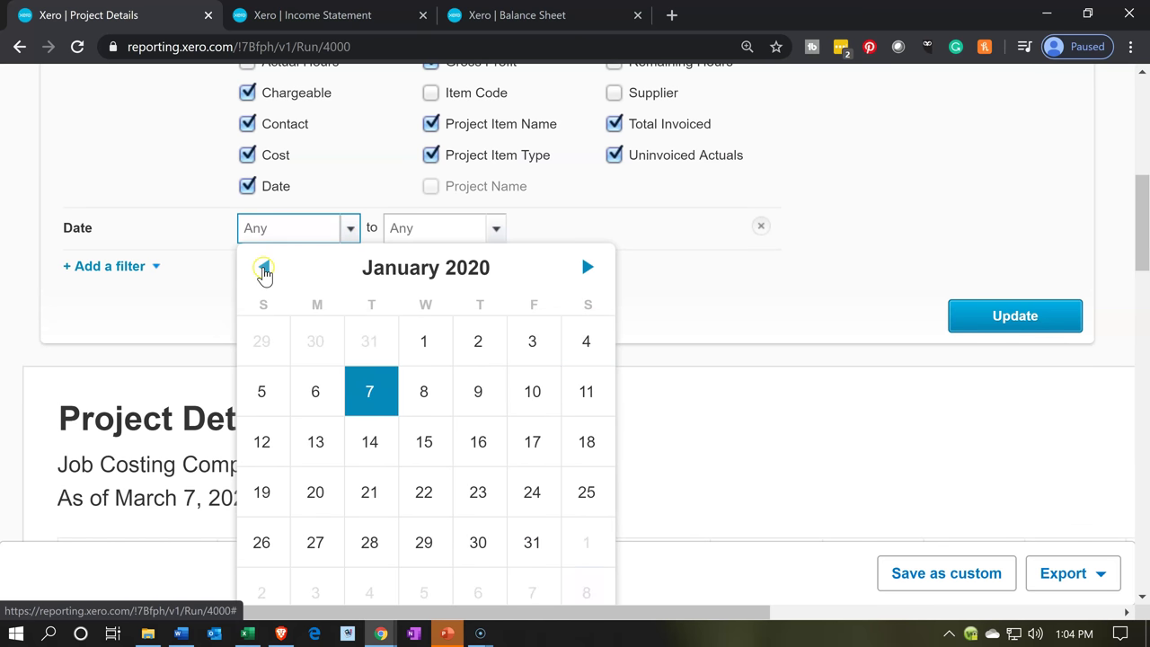
pyautogui.click(429, 339)
# Set the end of the Date filter to Jan 31, 2020 and update the report.
pyautogui.click(495, 227)
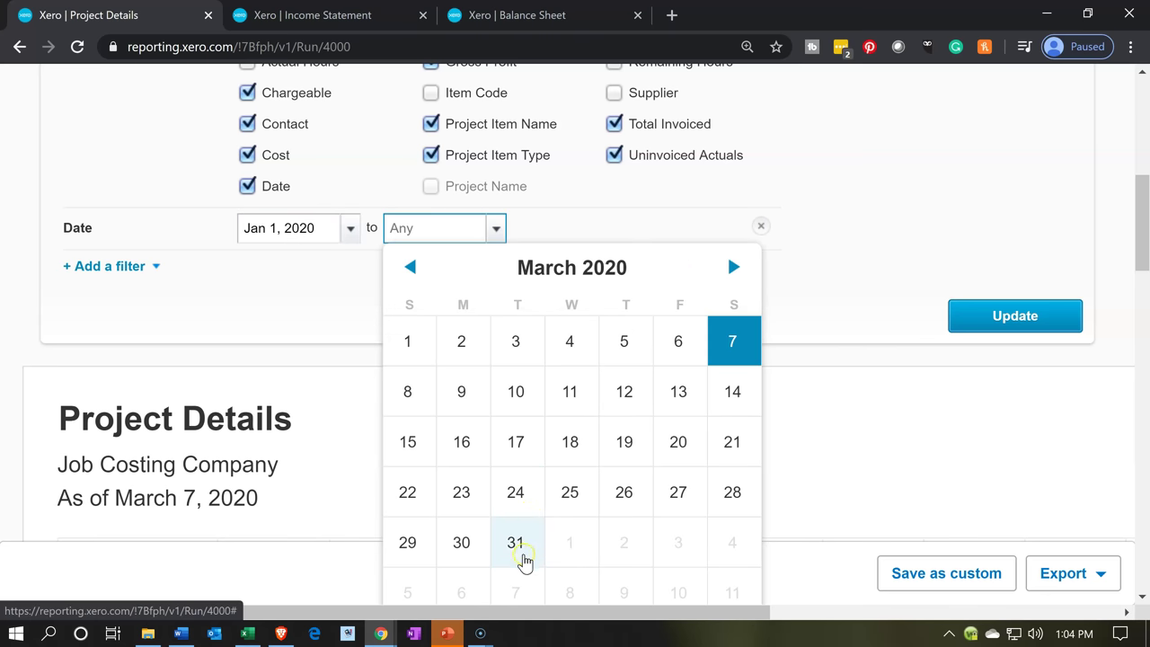
pyautogui.click(410, 272)
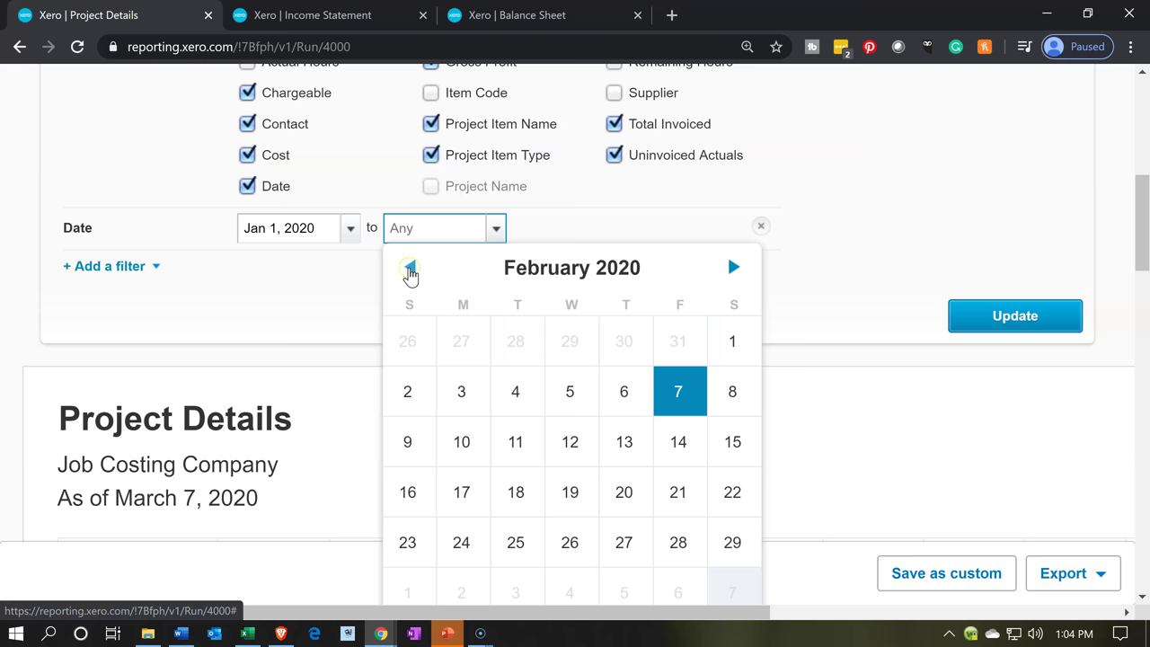
pyautogui.click(409, 271)
pyautogui.click(675, 542)
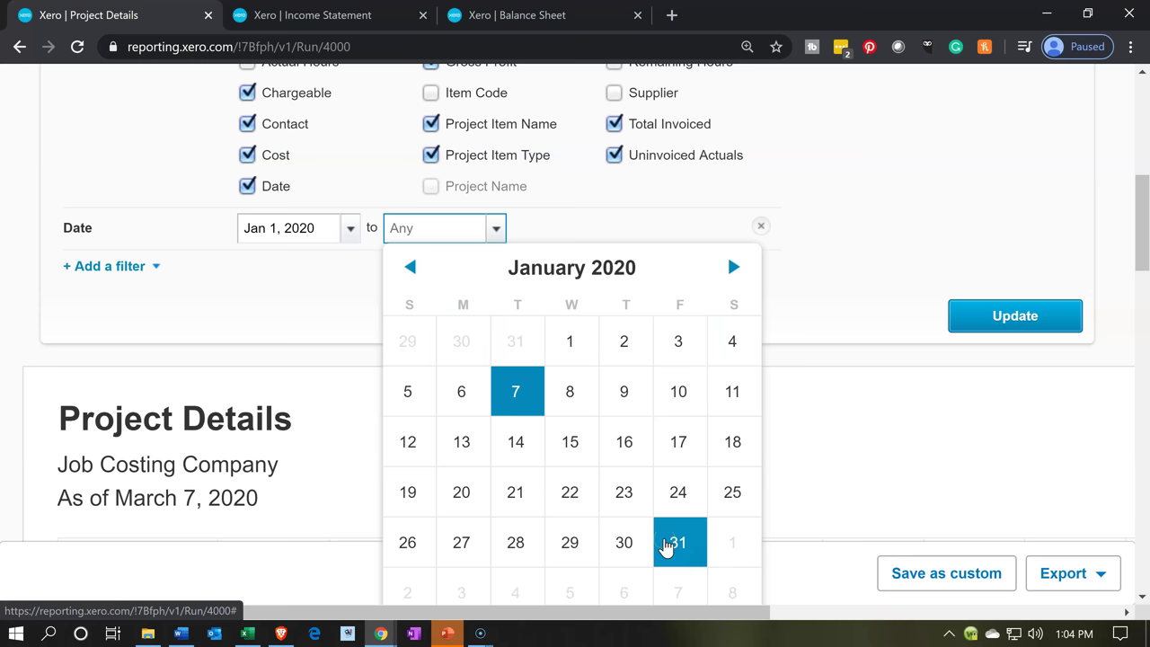
pyautogui.click(976, 321)
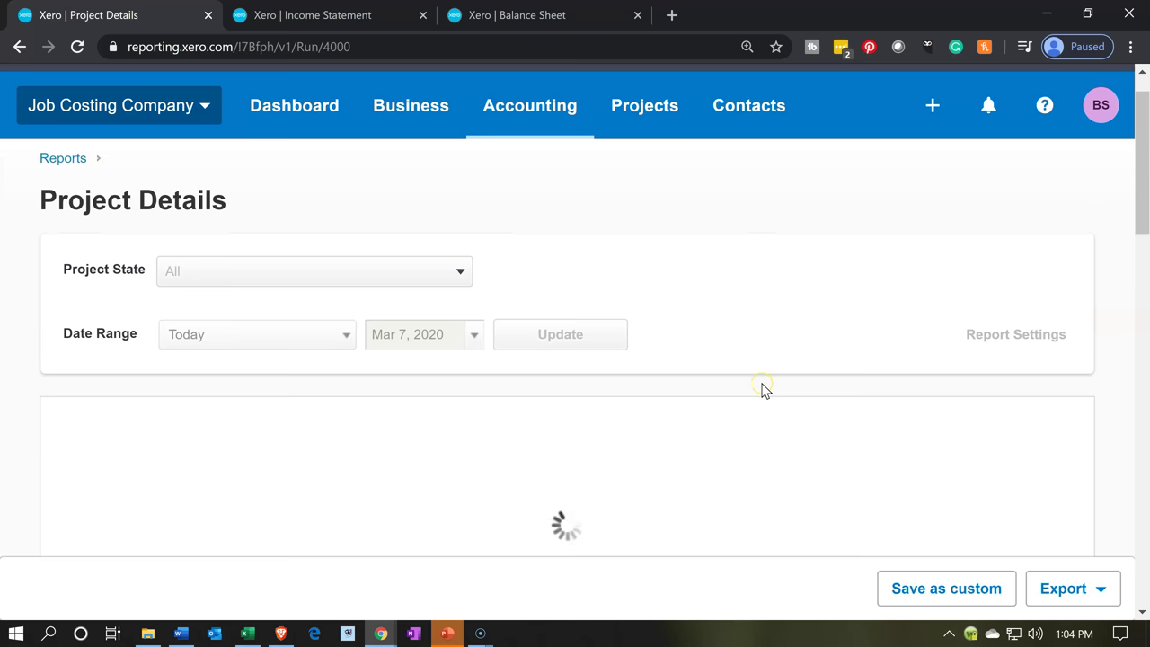
# Review the January lines, Direct Labor entries and cost totals of projects 14, 15 and 16 down to the report total.
pyautogui.scroll(-1, 761, 391)
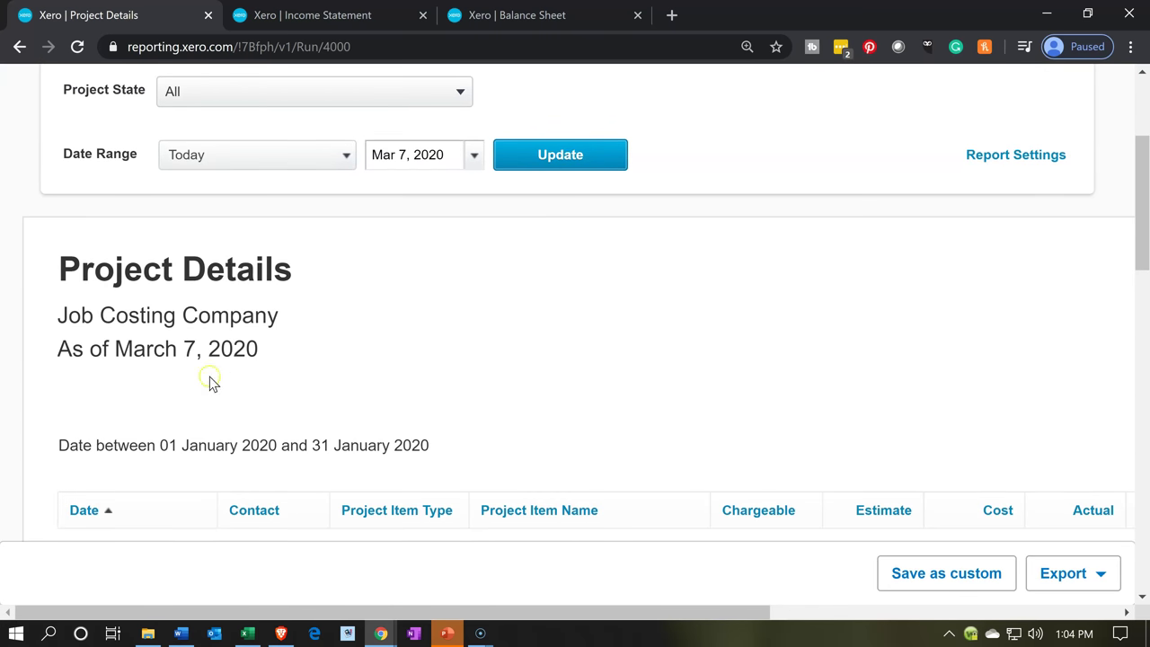
pyautogui.scroll(-1, 183, 358)
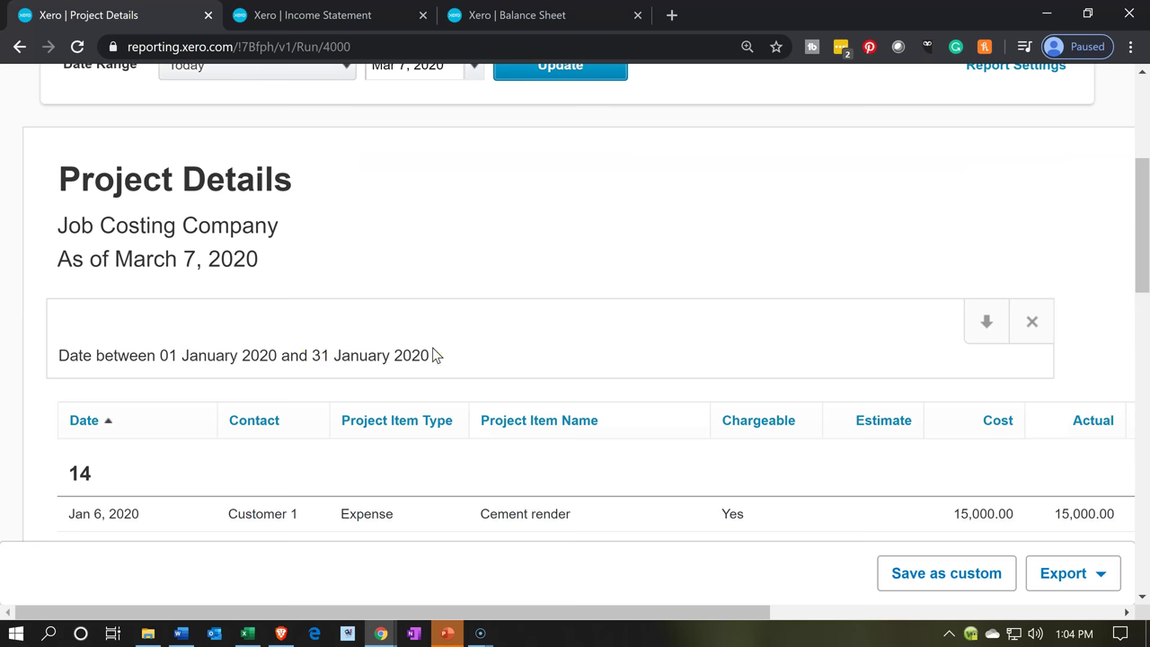
pyautogui.scroll(-3, 435, 356)
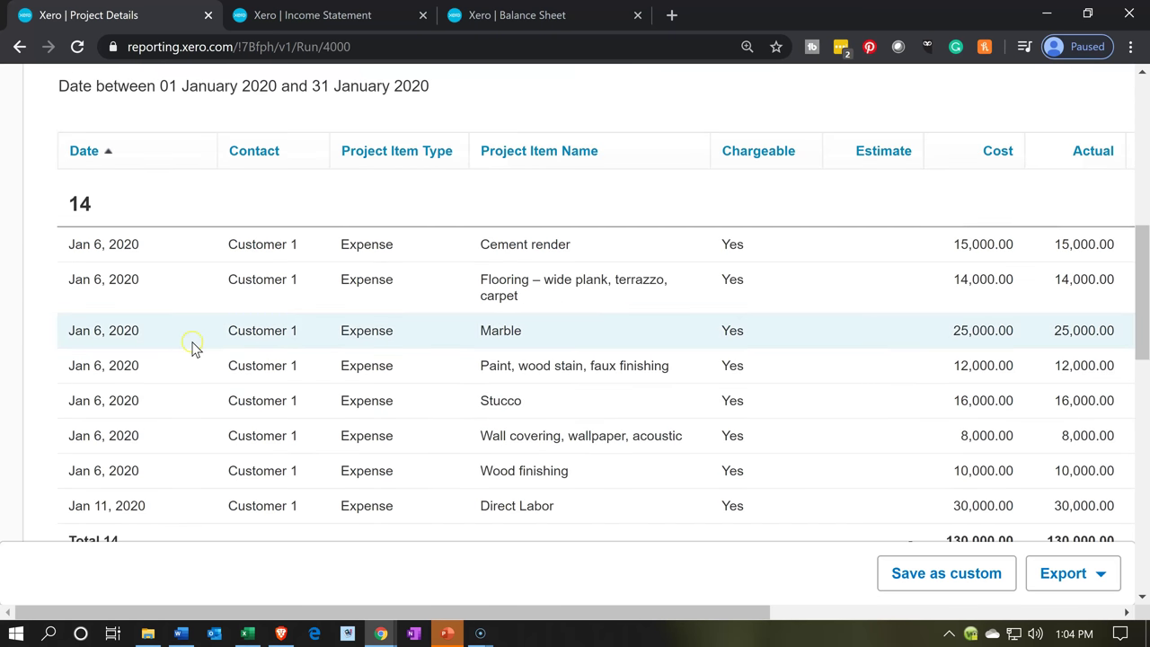
pyautogui.scroll(-1, 192, 349)
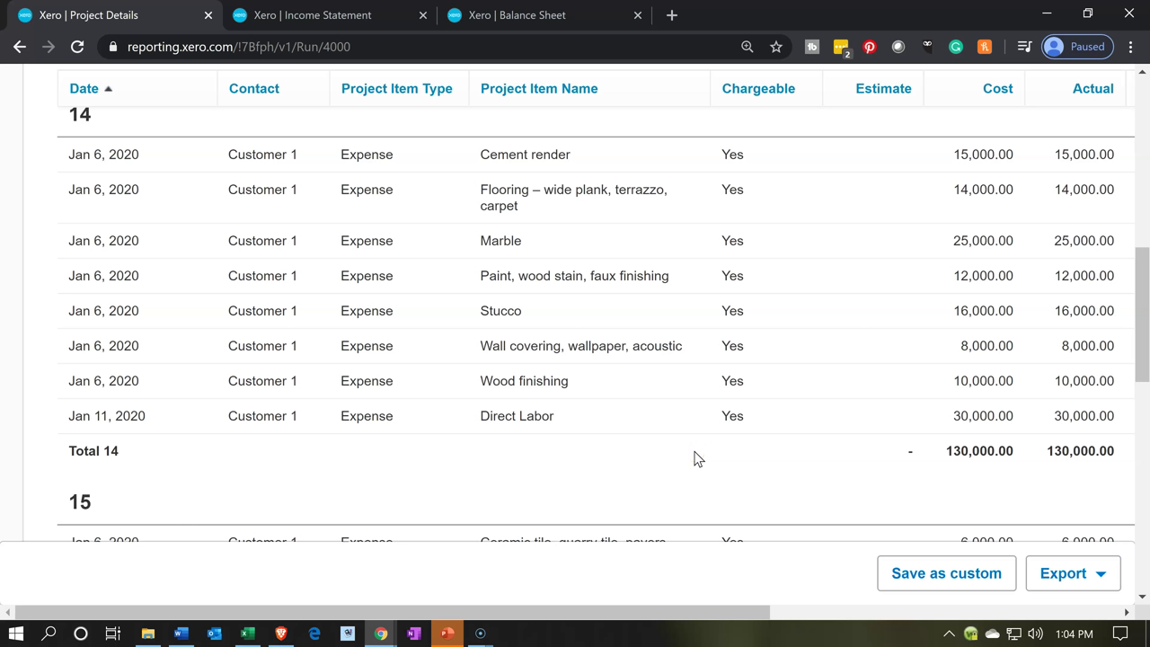
pyautogui.click(999, 478)
pyautogui.scroll(-8, 1000, 480)
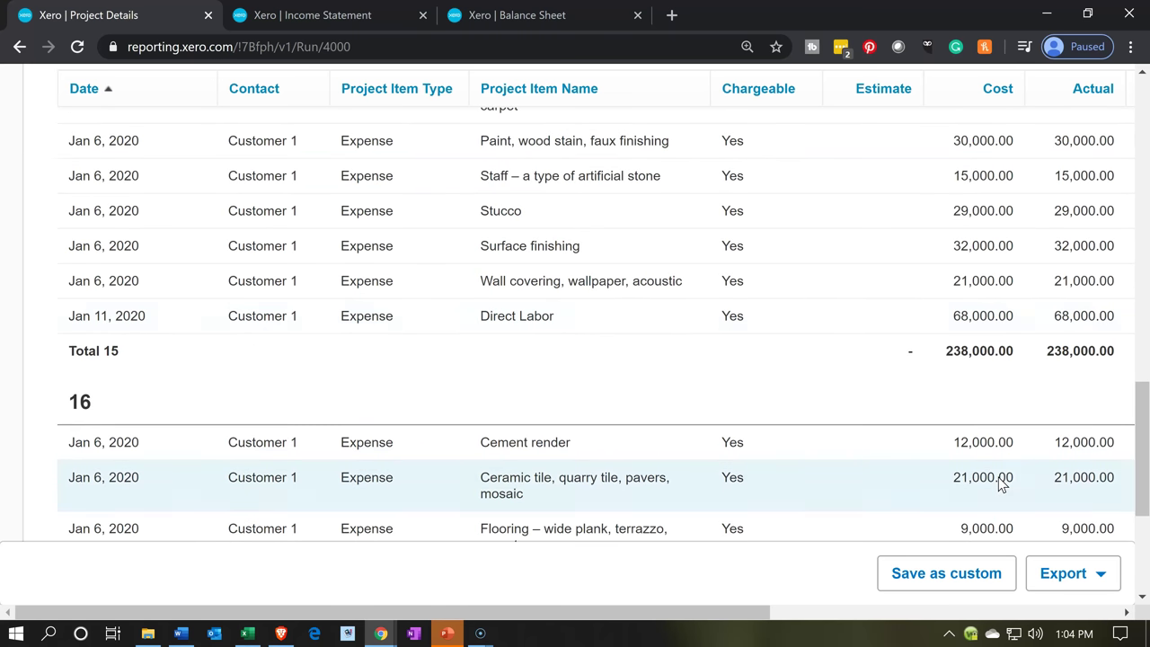
pyautogui.scroll(-2, 999, 479)
pyautogui.click(987, 499)
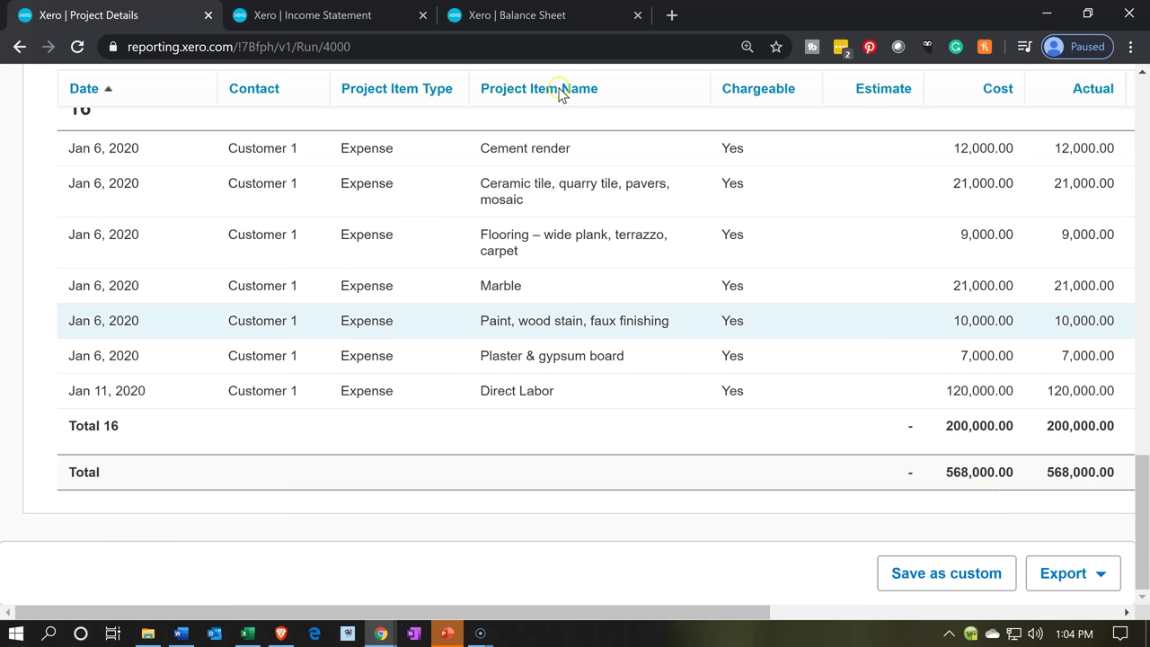
# Compare the project cost total with Total Cost of Goods Sold on the Income Statement and Current Year Earnings on the Balance Sheet.
pyautogui.click(348, 27)
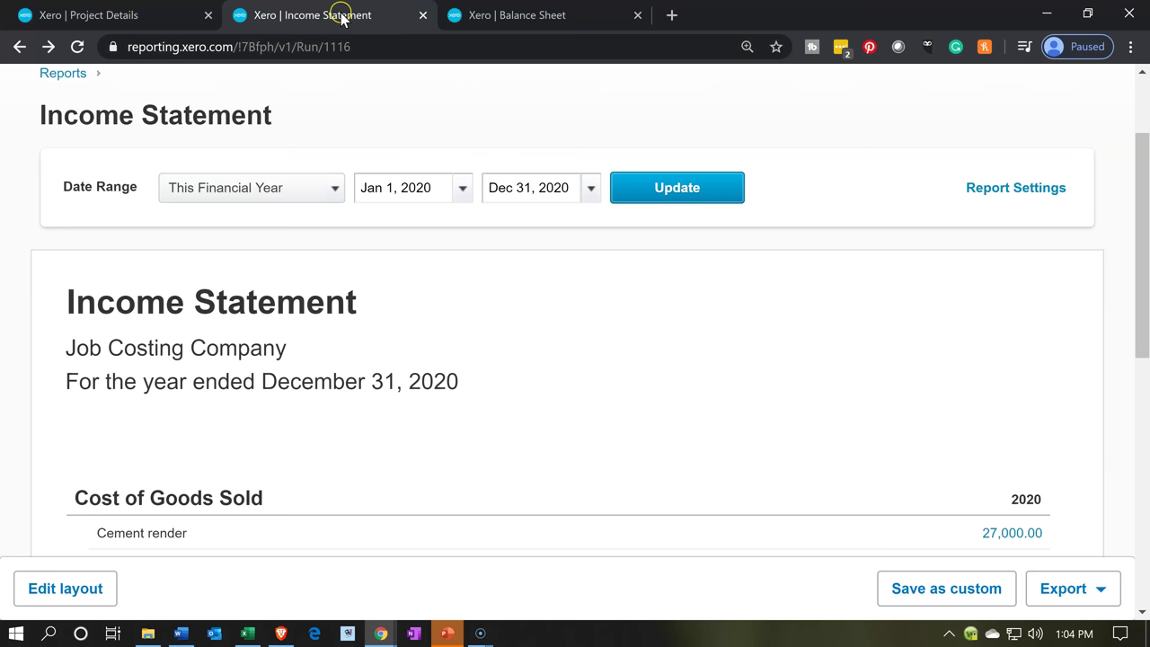
pyautogui.scroll(-6, 410, 376)
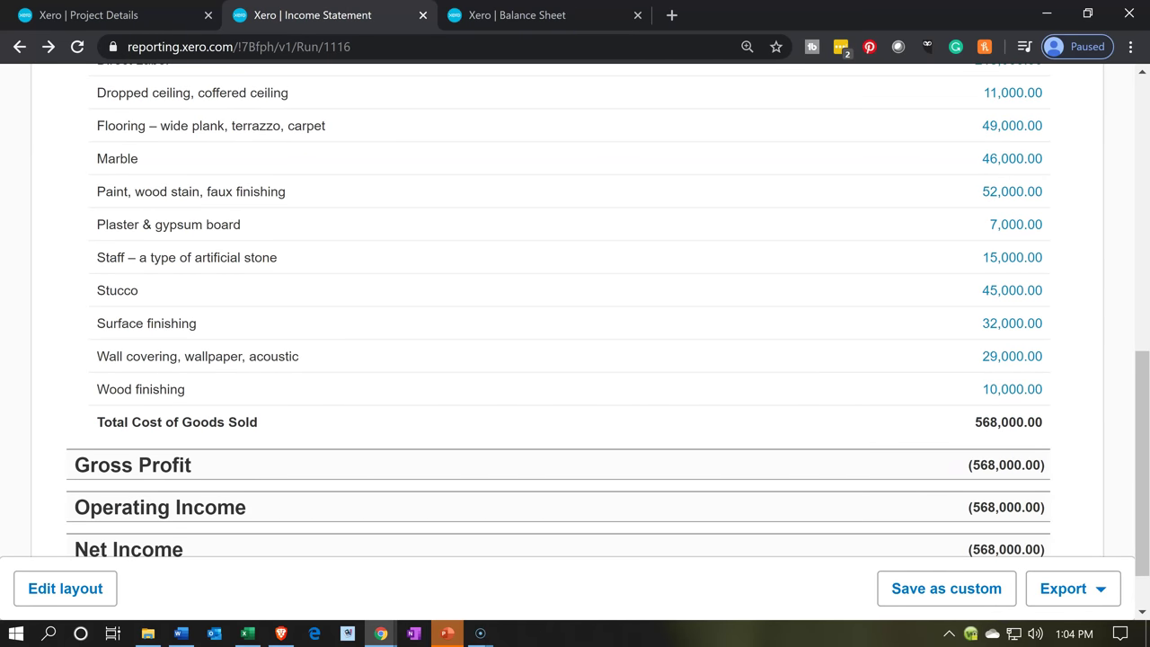
pyautogui.click(548, 18)
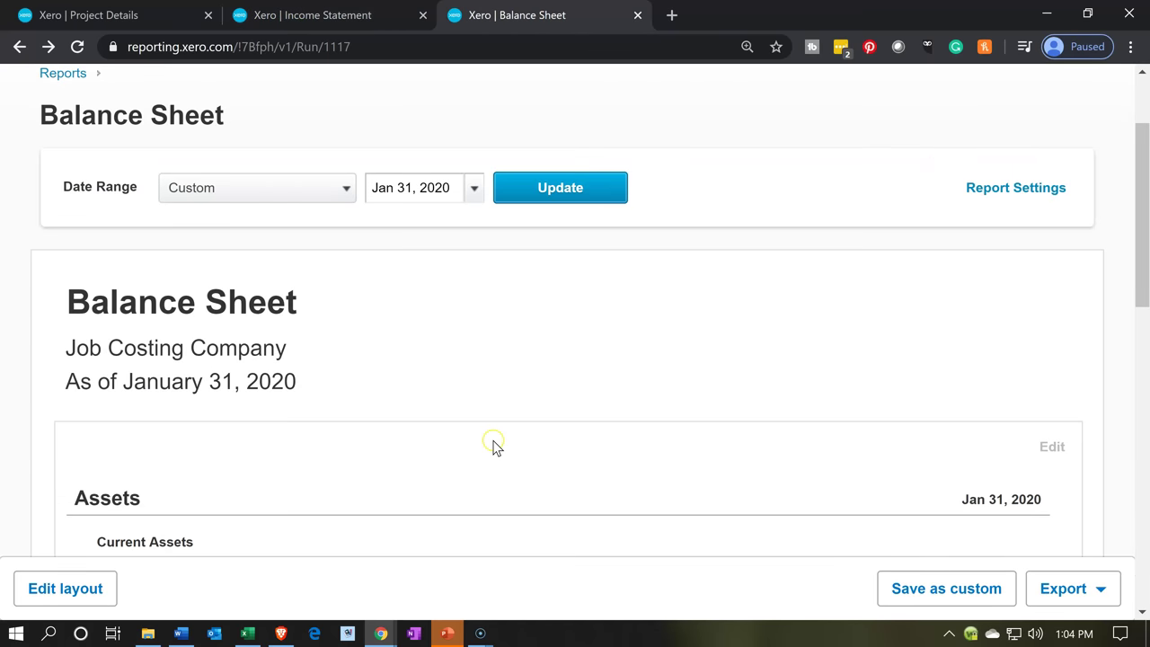
pyautogui.scroll(-10, 493, 445)
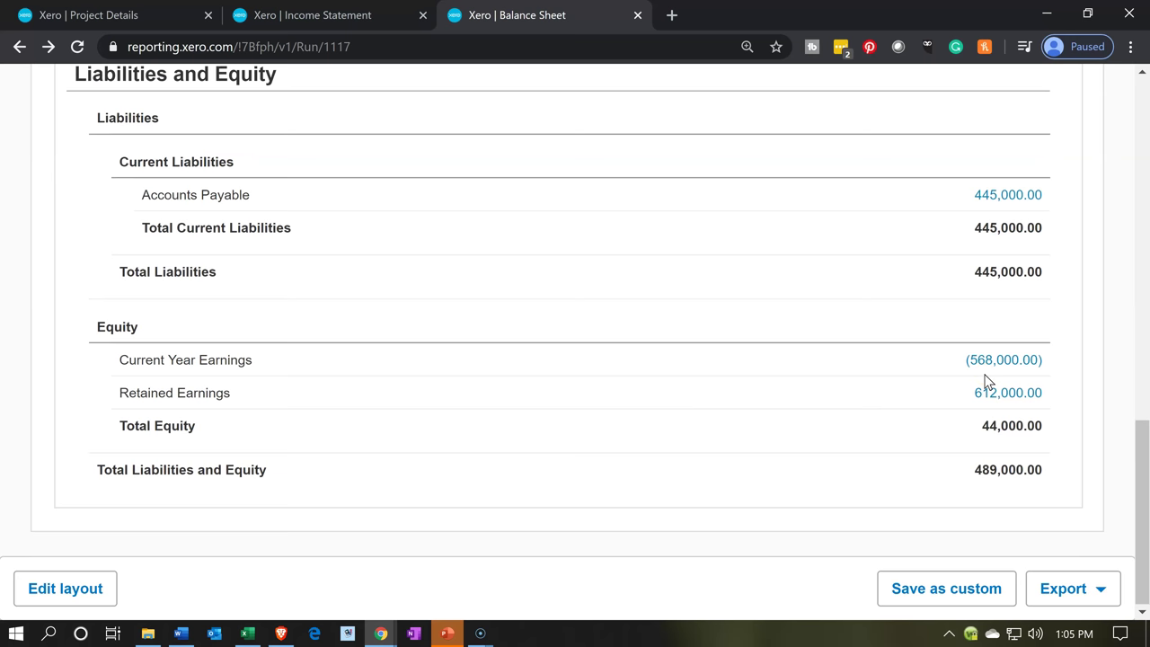
# Return to the Project Details report and check the available Project State options without changing the selection.
pyautogui.click(122, 15)
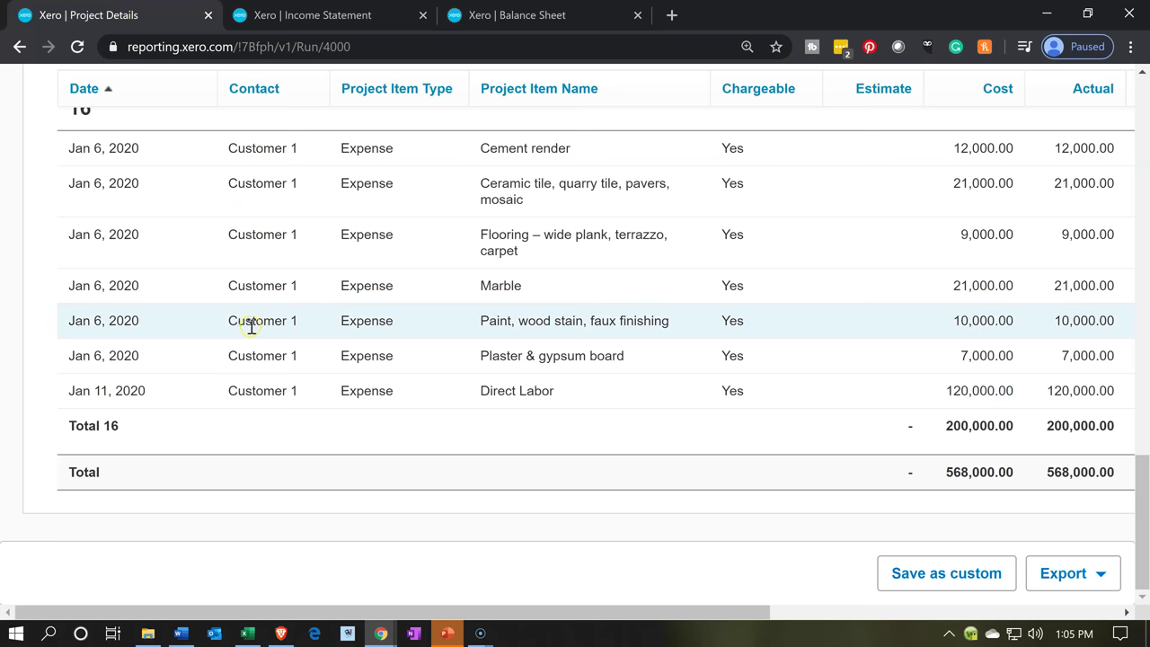
pyautogui.scroll(5, 252, 326)
pyautogui.scroll(15, 252, 327)
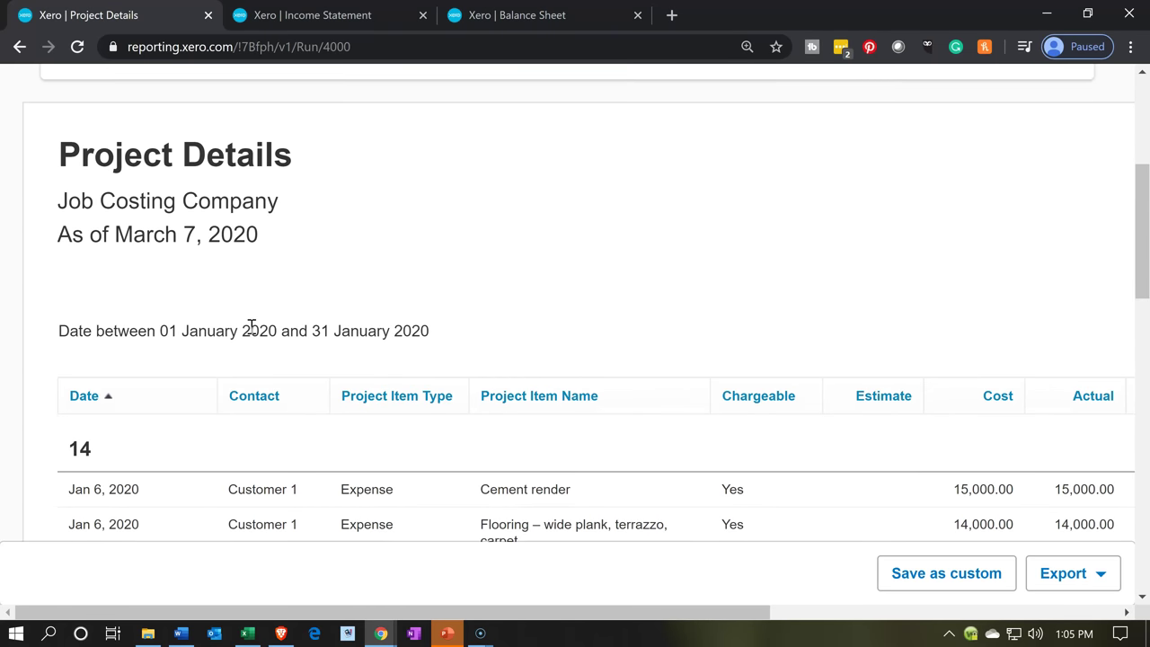
pyautogui.scroll(2, 252, 326)
pyautogui.click(456, 162)
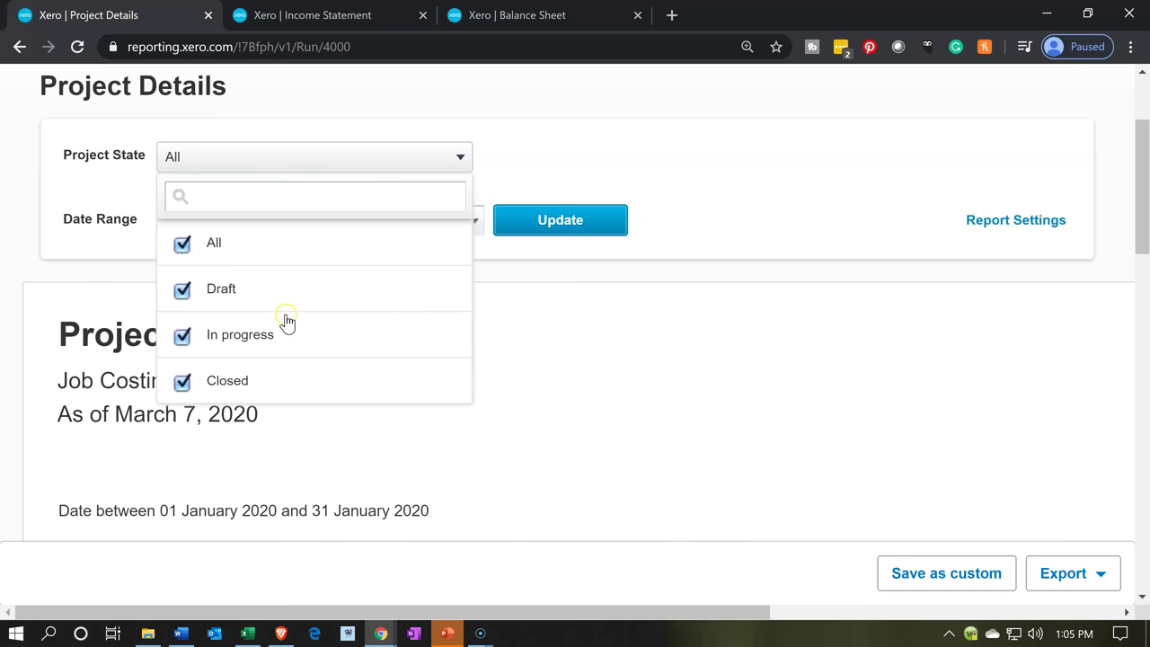
pyautogui.click(739, 196)
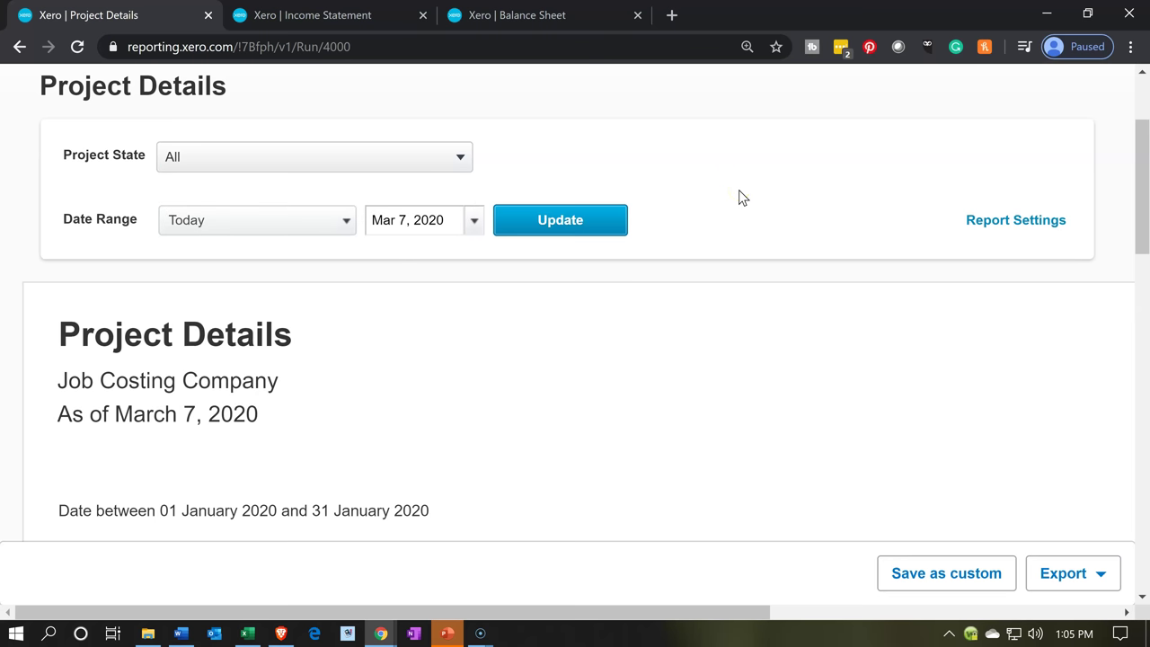